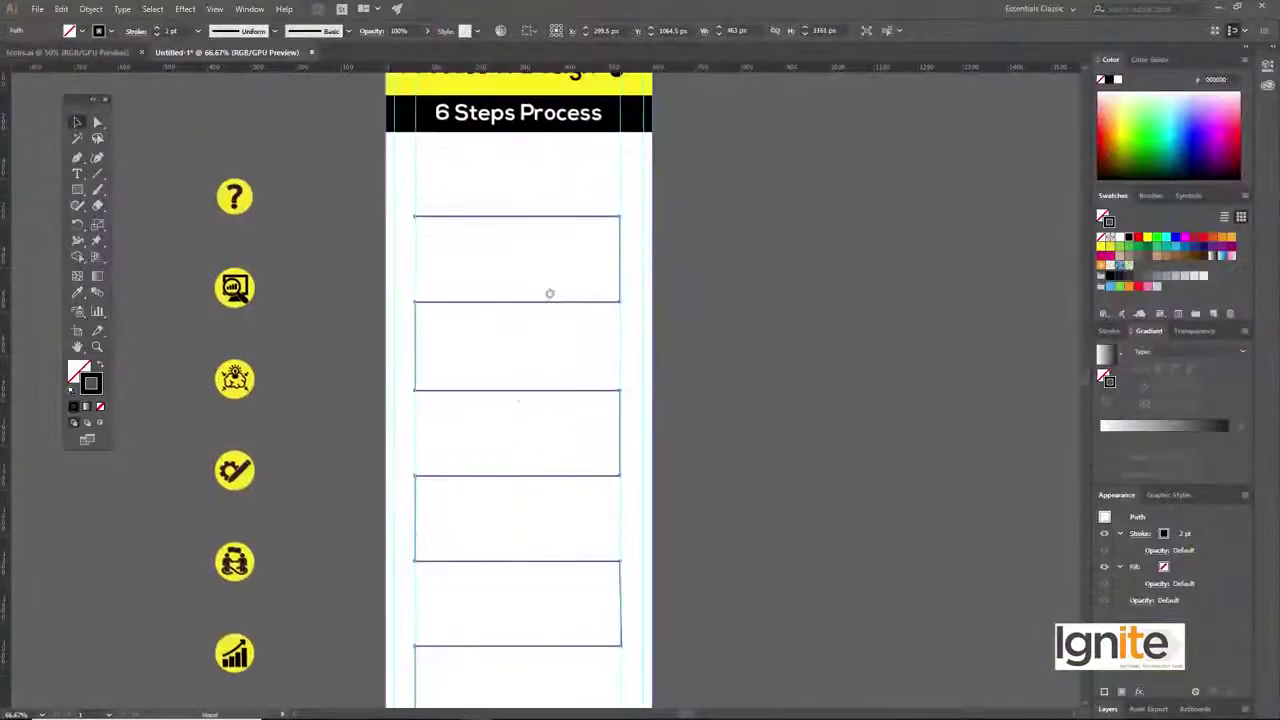
# Delete the two vertical guides running along the outer edges of the zigzag path.
pyautogui.scroll(2, 537, 280)
pyautogui.scroll(-1, 526, 237)
pyautogui.click(540, 272)
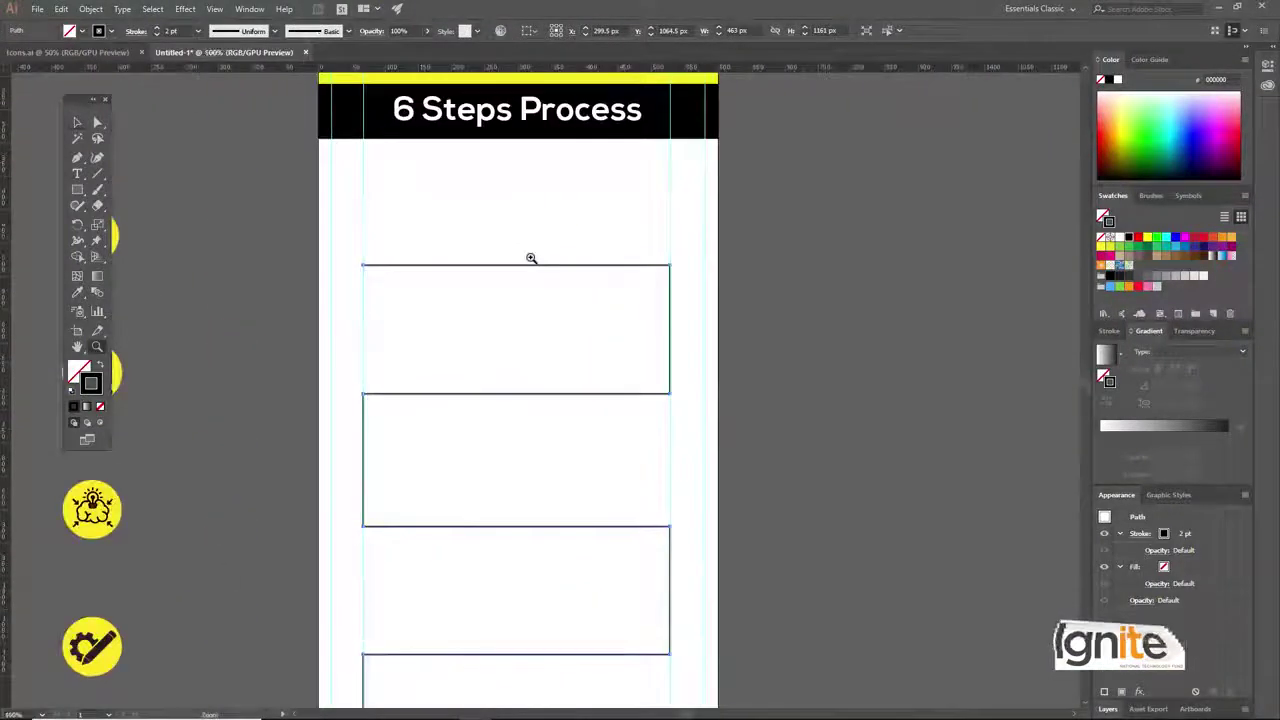
pyautogui.click(529, 257)
pyautogui.scroll(-1, 420, 260)
pyautogui.moveTo(254, 208); pyautogui.dragTo(795, 270)
pyautogui.hotkey('ctrl', 'z')
pyautogui.moveTo(443, 218); pyautogui.dragTo(427, 161)
pyautogui.click(258, 245)
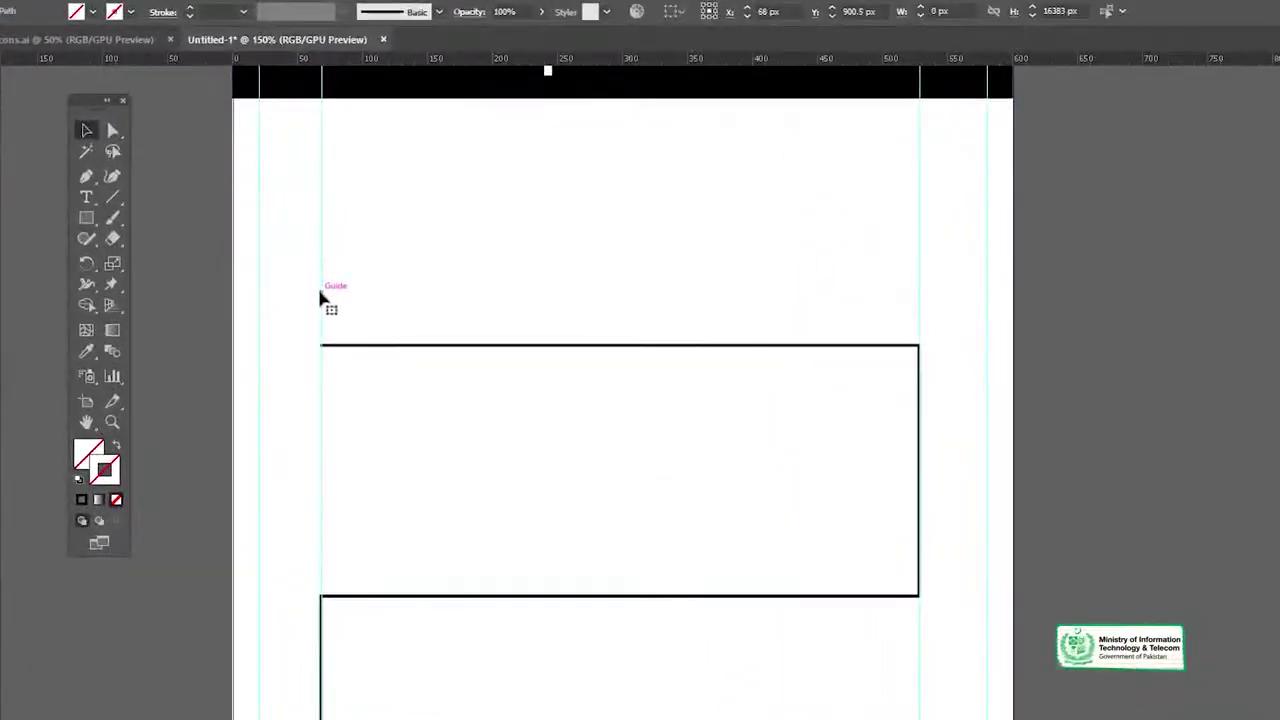
pyautogui.press('Delete')
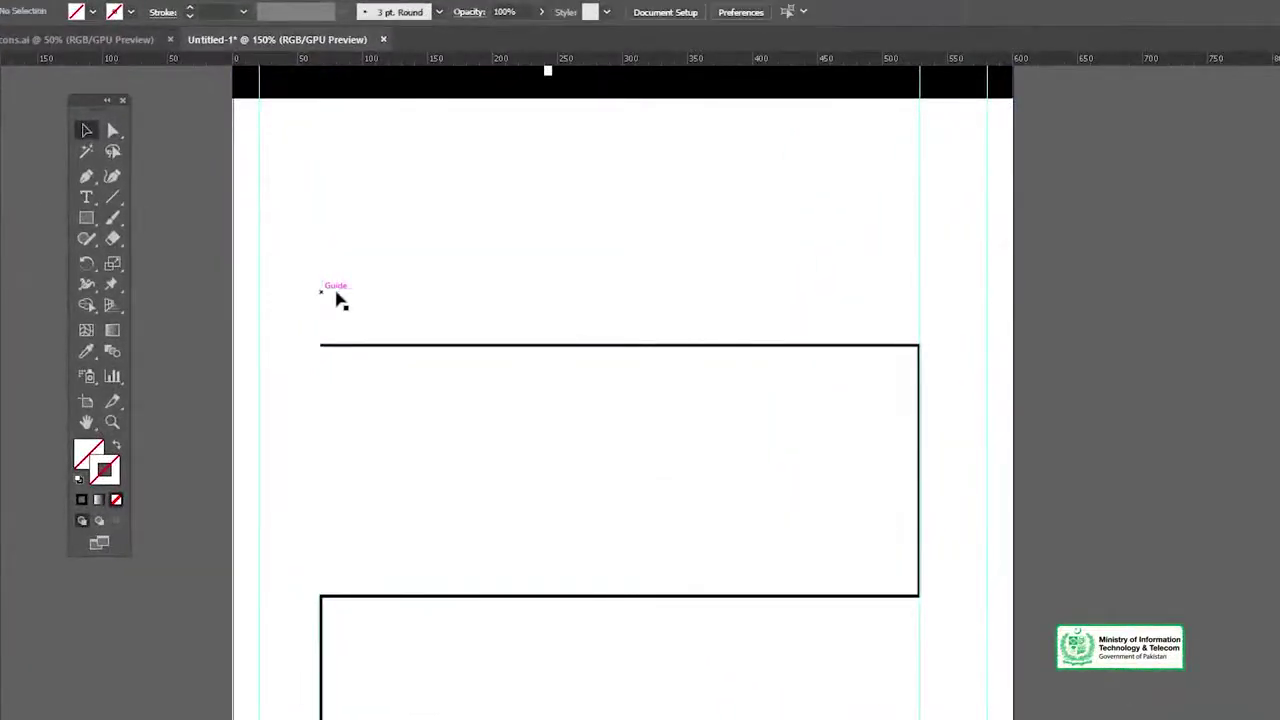
pyautogui.click(920, 272)
pyautogui.press('Delete')
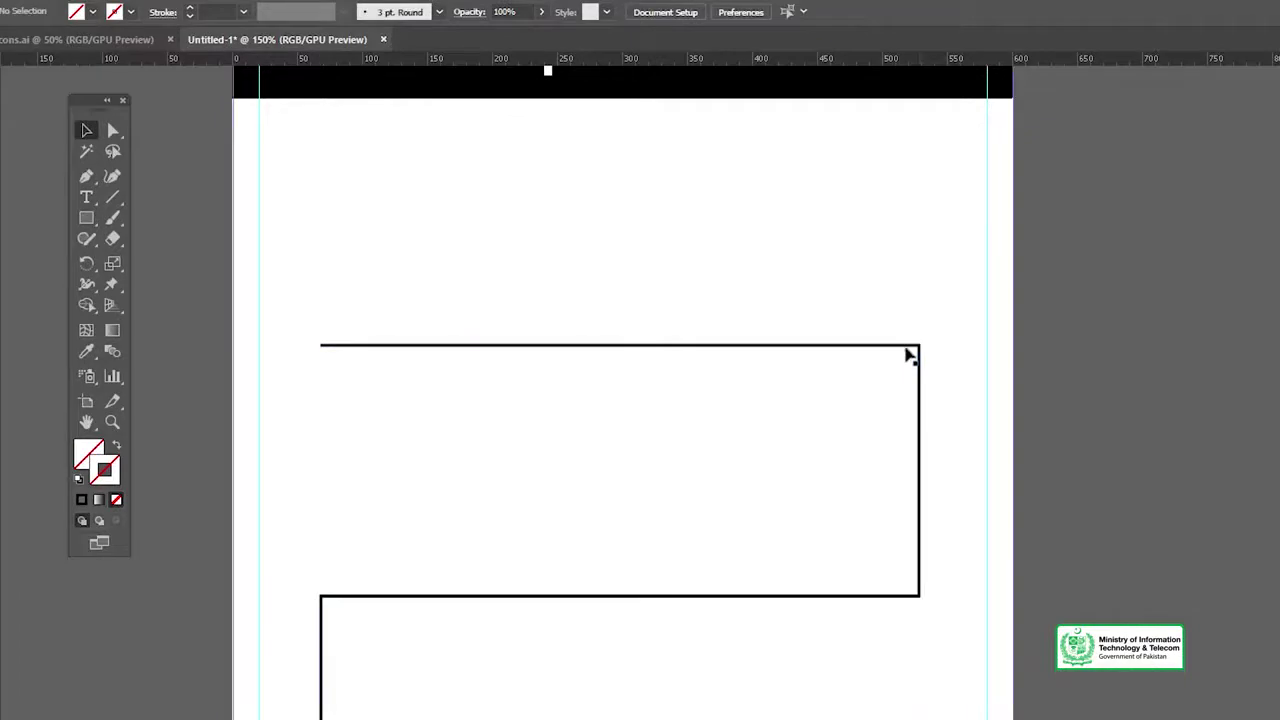
# Select the corner anchor points along the upper half of the zigzag path.
pyautogui.scroll(-5, 603, 220)
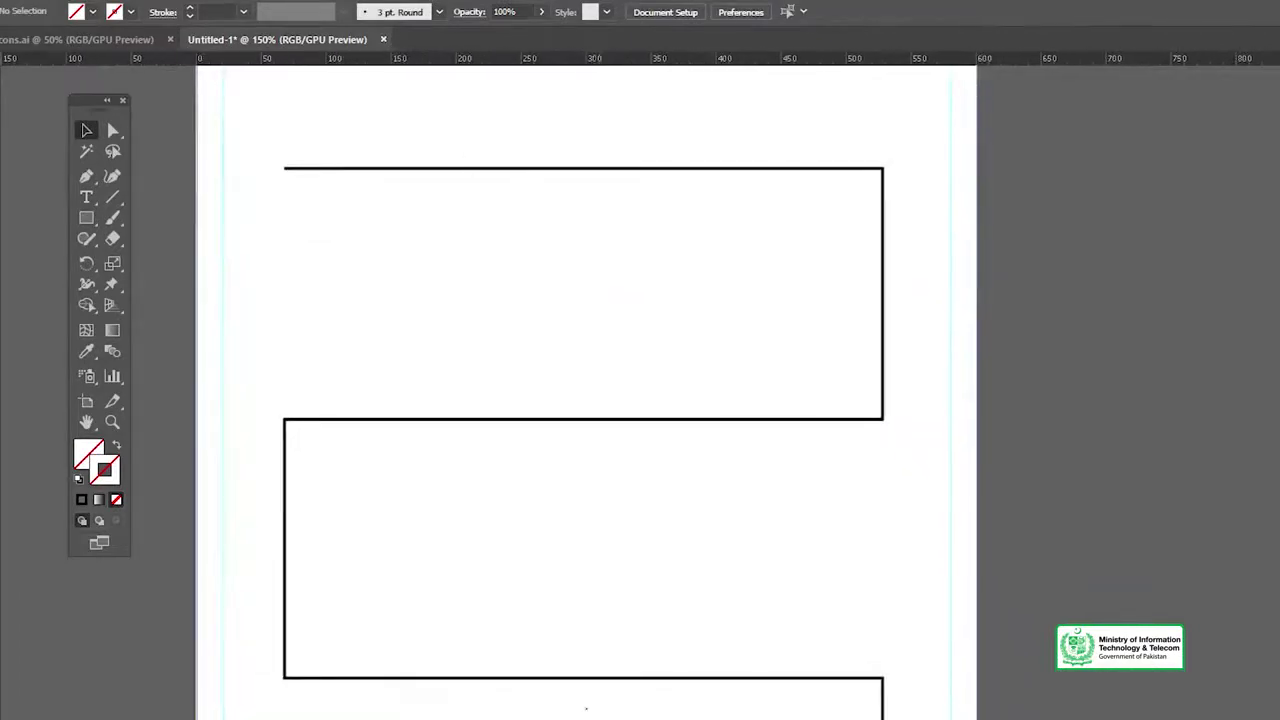
pyautogui.click(889, 152)
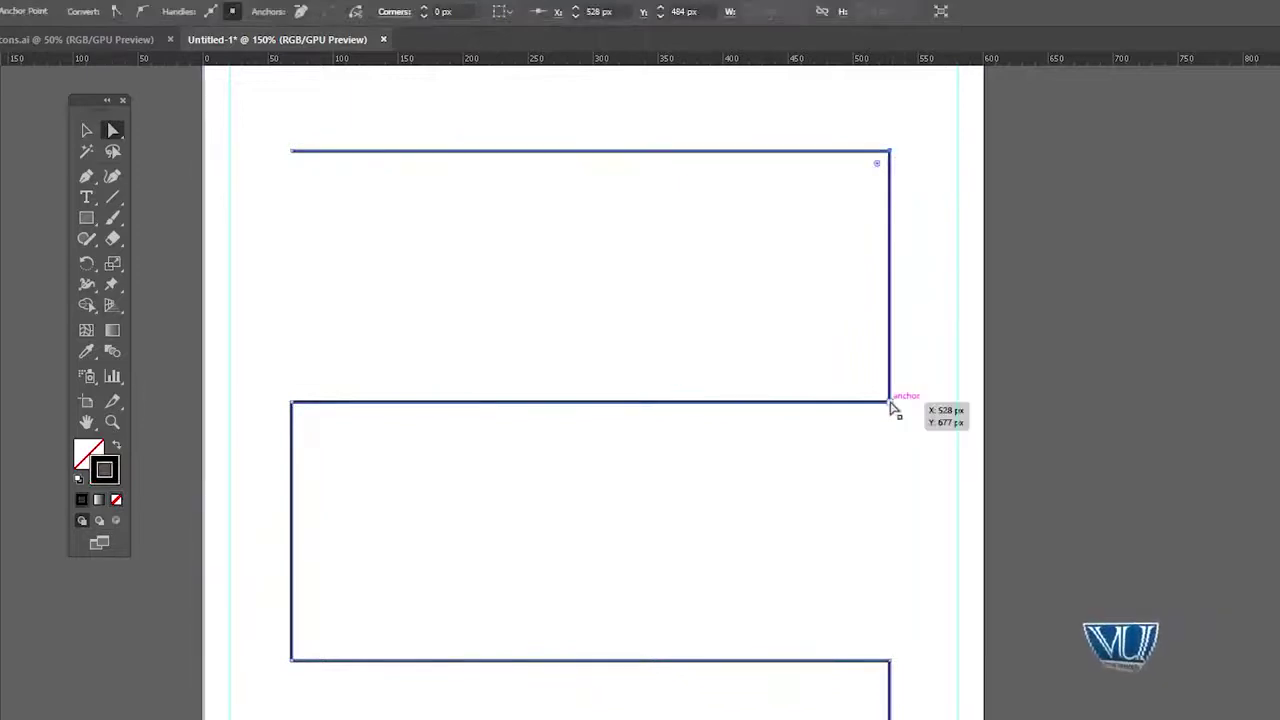
pyautogui.moveTo(711, 377); pyautogui.dragTo(706, 289)
pyautogui.keyDown('shift'); pyautogui.click(307, 282); pyautogui.keyUp('shift')
pyautogui.keyDown('shift'); pyautogui.click(306, 540); pyautogui.keyUp('shift')
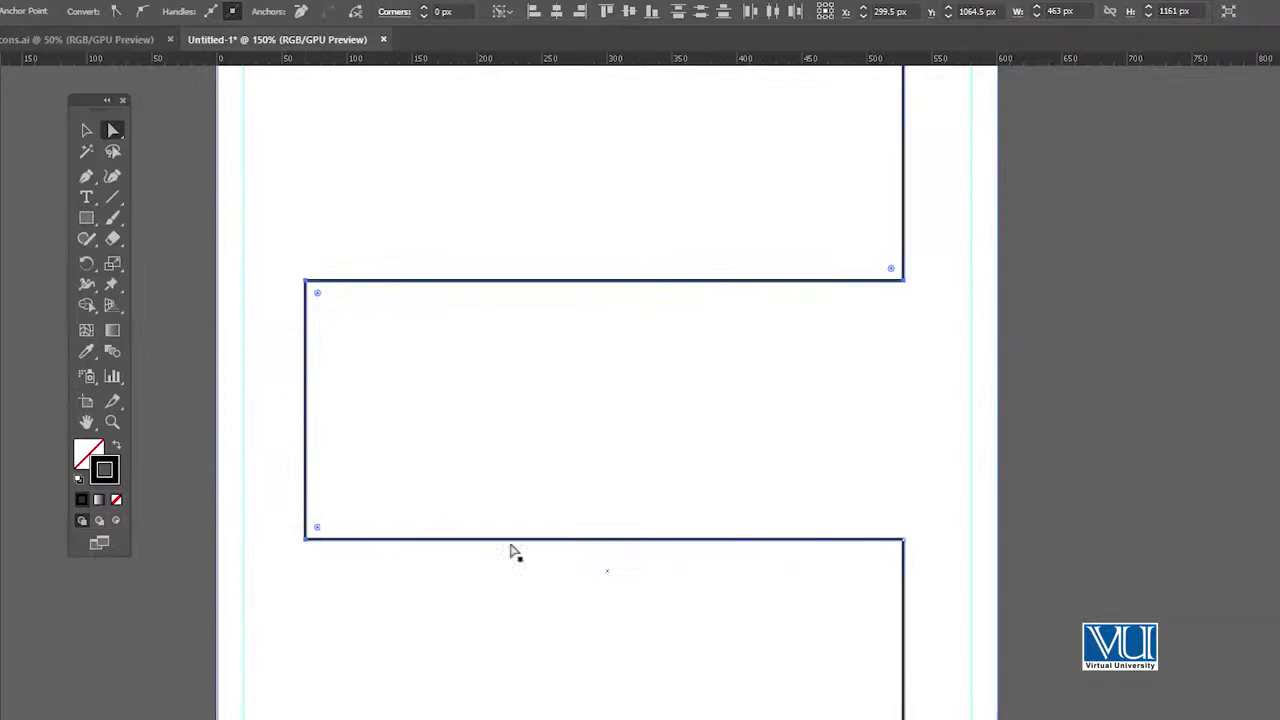
pyautogui.moveTo(829, 592); pyautogui.dragTo(770, 441)
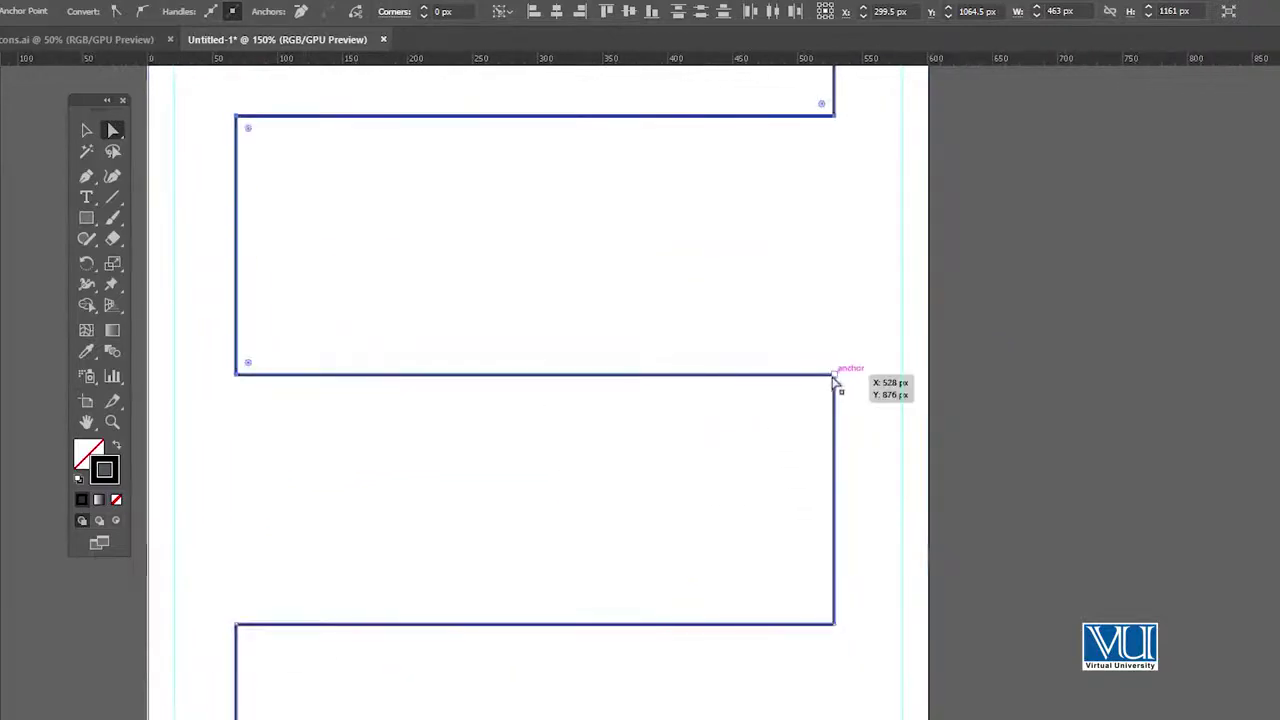
pyautogui.keyDown('shift'); pyautogui.click(835, 627); pyautogui.keyUp('shift')
pyautogui.moveTo(717, 574); pyautogui.dragTo(844, 436)
pyautogui.moveTo(705, 544); pyautogui.dragTo(766, 403)
# Add the remaining corner anchor points of the zigzag path's lower half to the selection.
pyautogui.moveTo(577, 423); pyautogui.dragTo(540, 294)
pyautogui.click(434, 254)
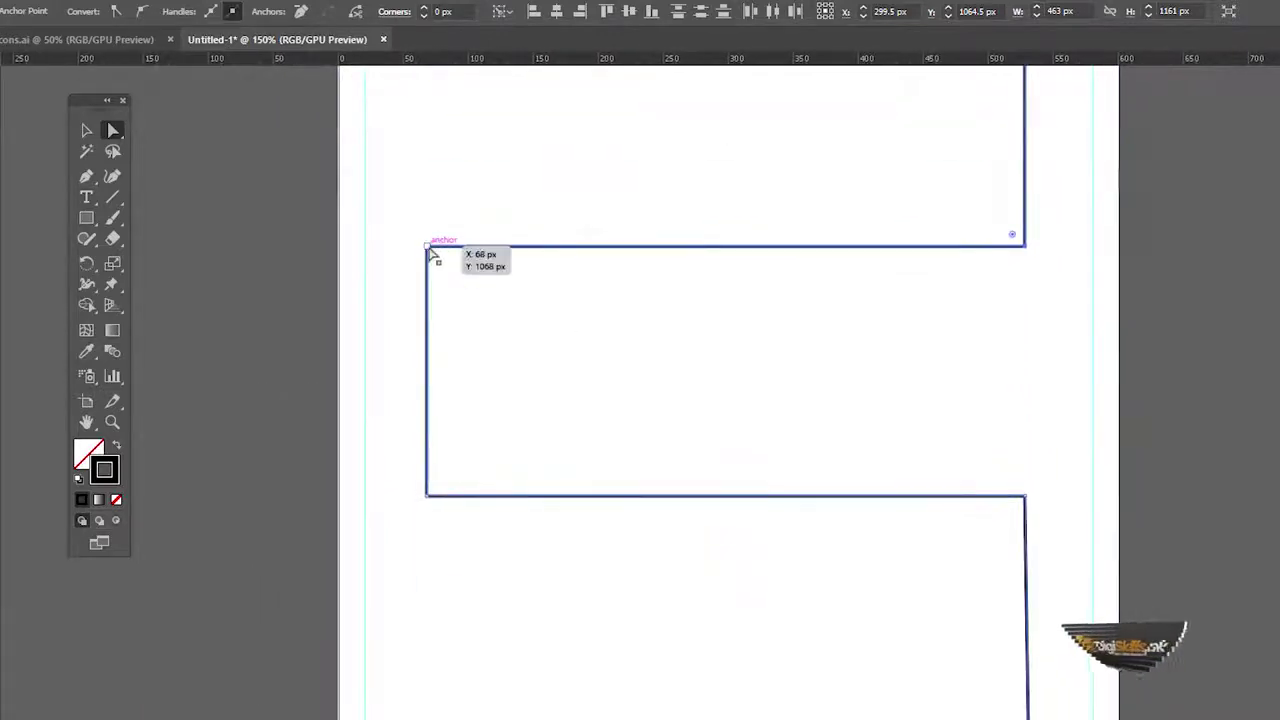
pyautogui.click(428, 500)
pyautogui.press('space')
pyautogui.moveTo(948, 571); pyautogui.dragTo(886, 400)
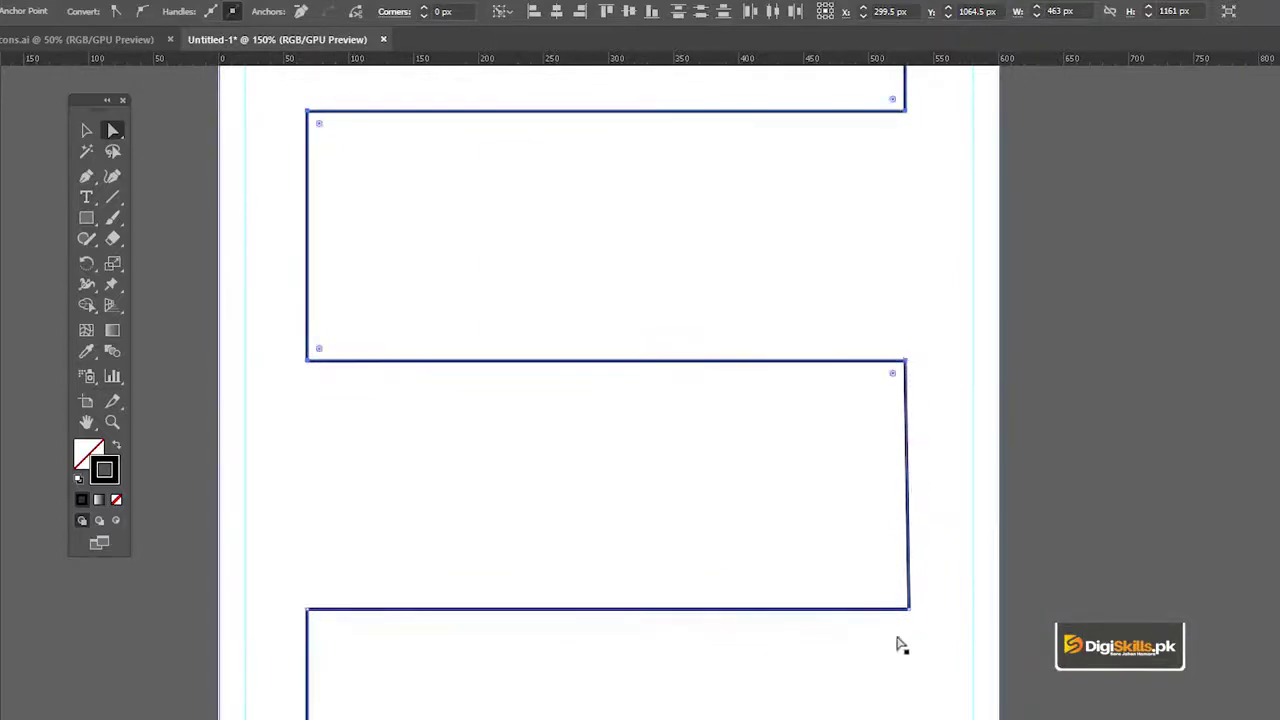
pyautogui.press('space')
pyautogui.moveTo(510, 607); pyautogui.dragTo(593, 531)
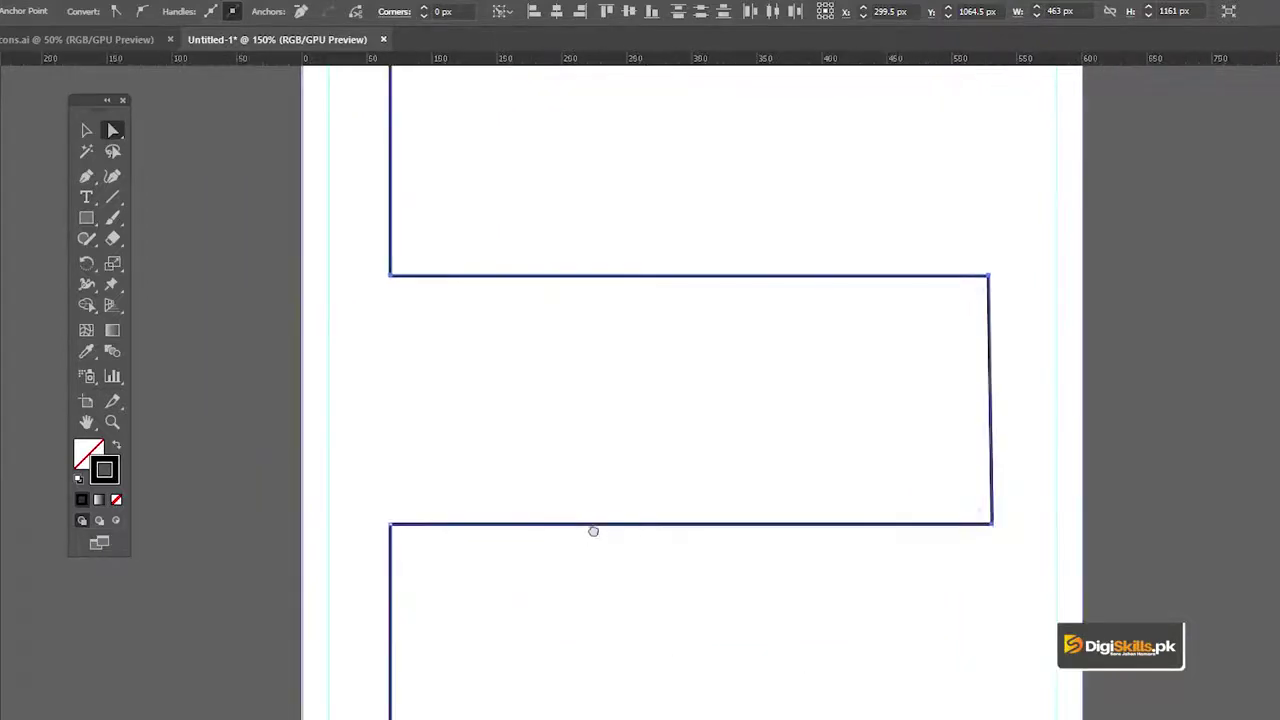
pyautogui.click(392, 527)
# Round all the selected corners of the zigzag path to a radius of about 34 px, and deselect the path.
pyautogui.press('space')
pyautogui.moveTo(665, 180)
pyautogui.mouseDown()
pyautogui.moveTo(643, 442)
pyautogui.moveTo(655, 448)
pyautogui.mouseUp()
pyautogui.moveTo(662, 321); pyautogui.dragTo(670, 468)
pyautogui.scroll(-5, 669, 468)
pyautogui.scroll(1, 640, 329)
pyautogui.click(950, 261)
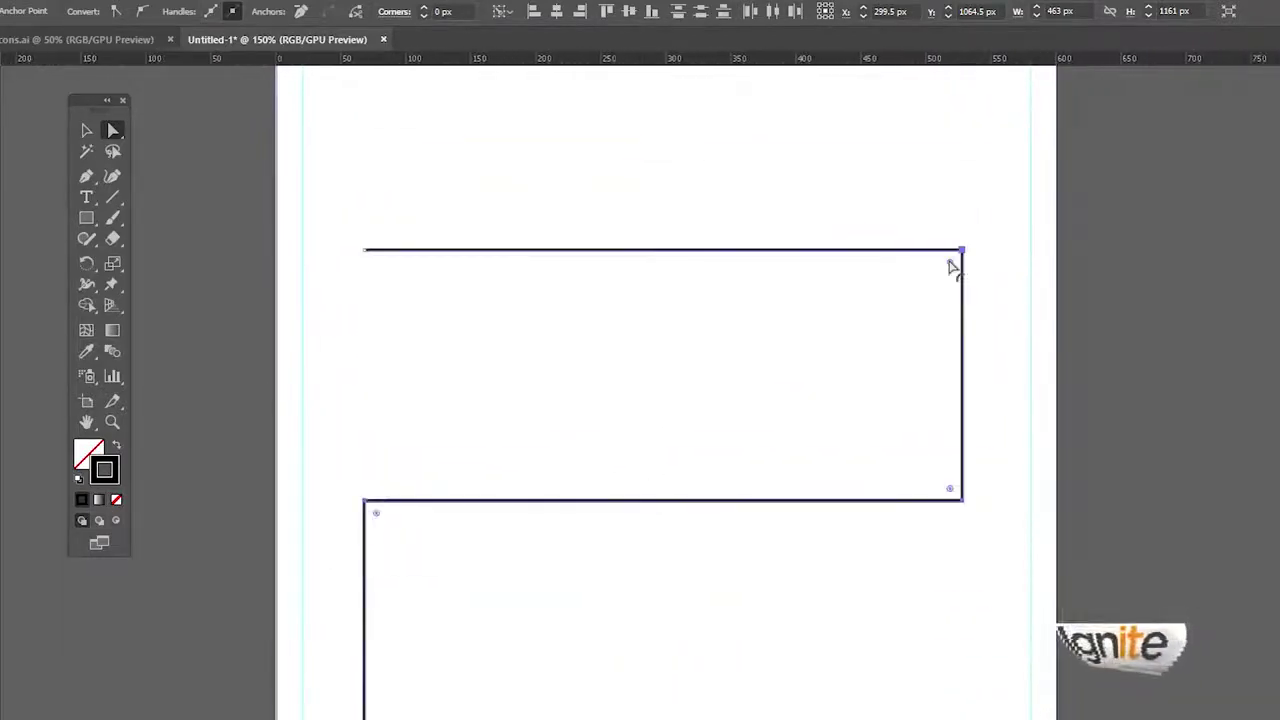
pyautogui.moveTo(952, 266); pyautogui.dragTo(941, 270)
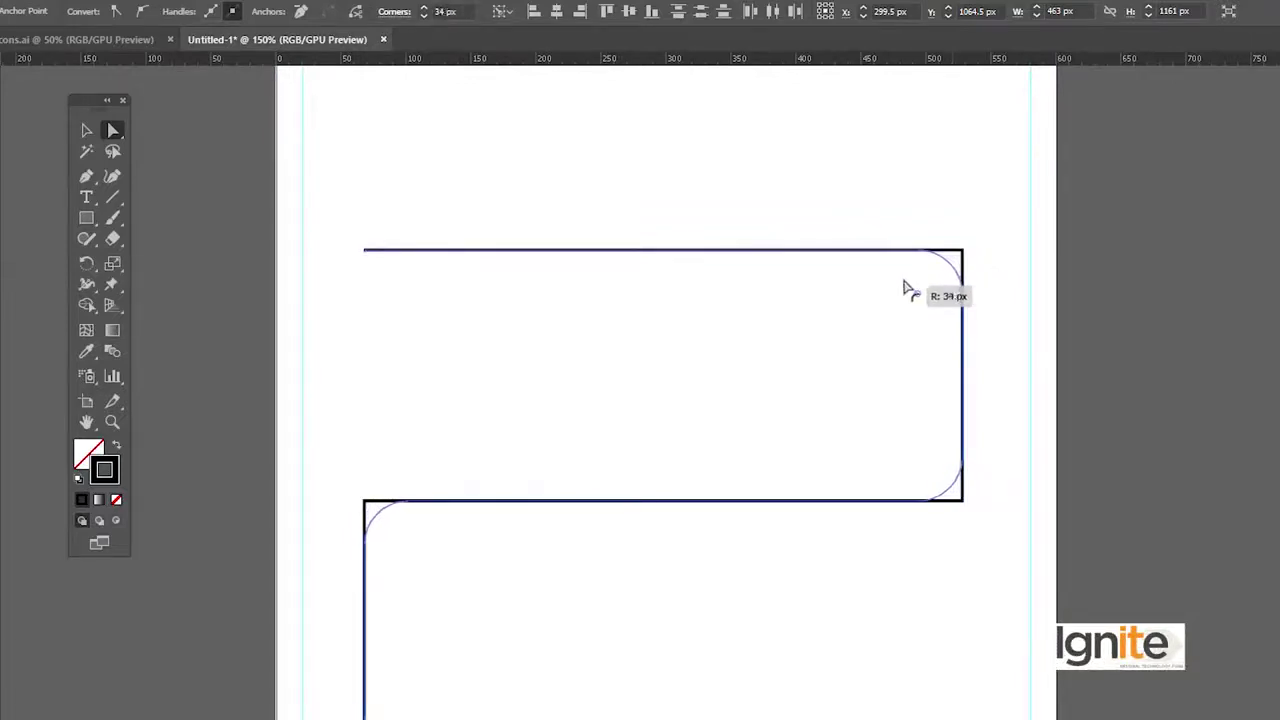
pyautogui.moveTo(910, 290); pyautogui.dragTo(910, 290)
pyautogui.click(88, 132)
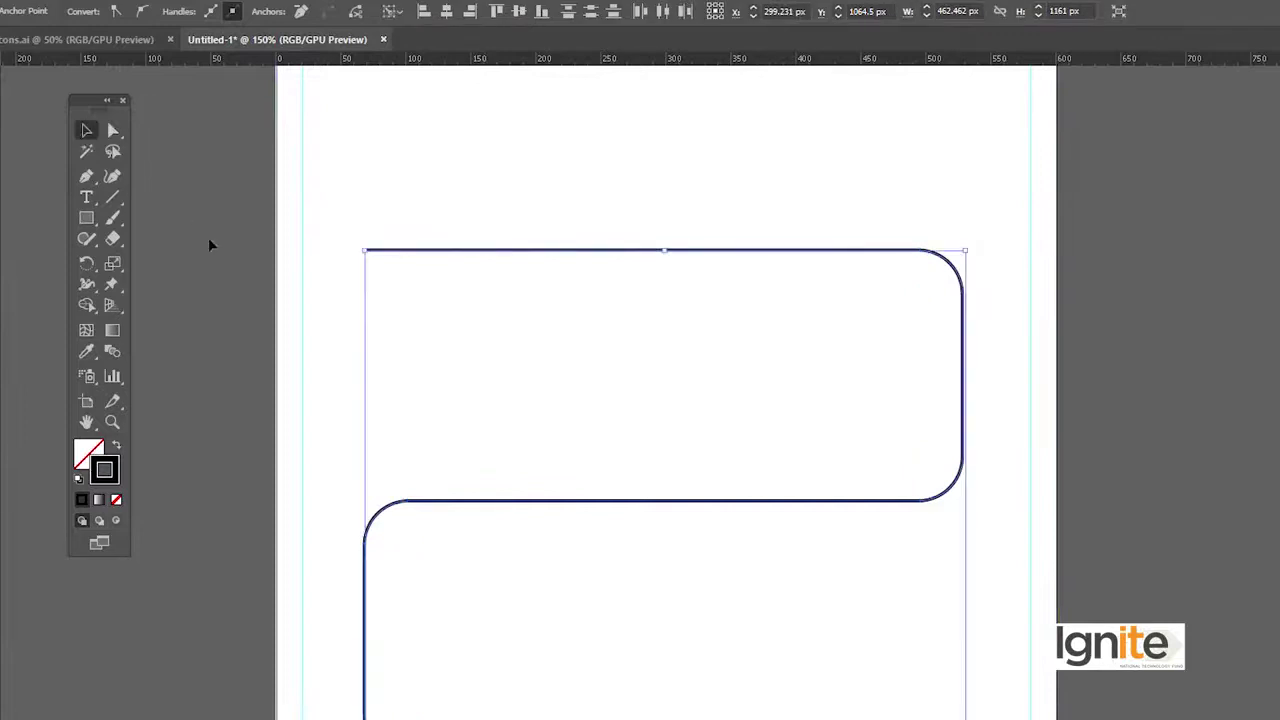
pyautogui.click(209, 243)
# Select the zigzag path together with the white background and align their horizontal centres.
pyautogui.press('z')
pyautogui.keyDown('alt'); pyautogui.click(657, 522); pyautogui.keyUp('alt')
pyautogui.keyDown('alt'); pyautogui.click(657, 522); pyautogui.keyUp('alt')
pyautogui.press('v')
pyautogui.scroll(-5, 726, 540)
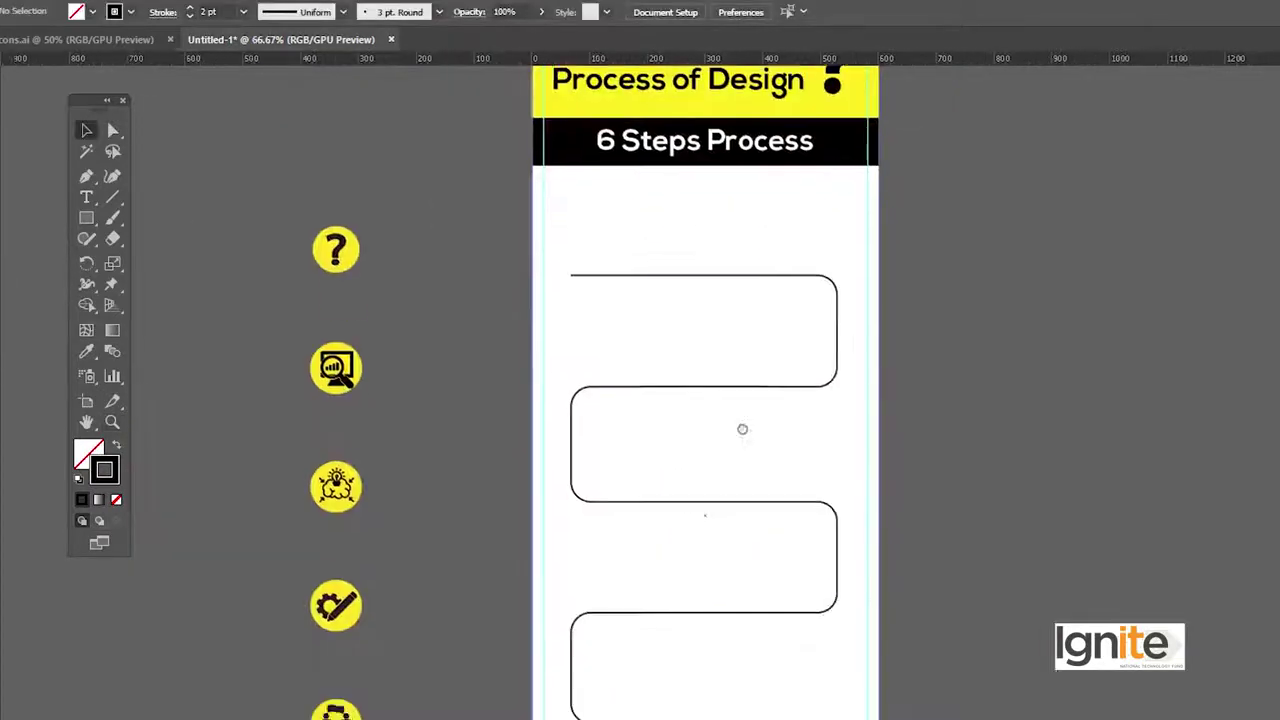
pyautogui.click(730, 263)
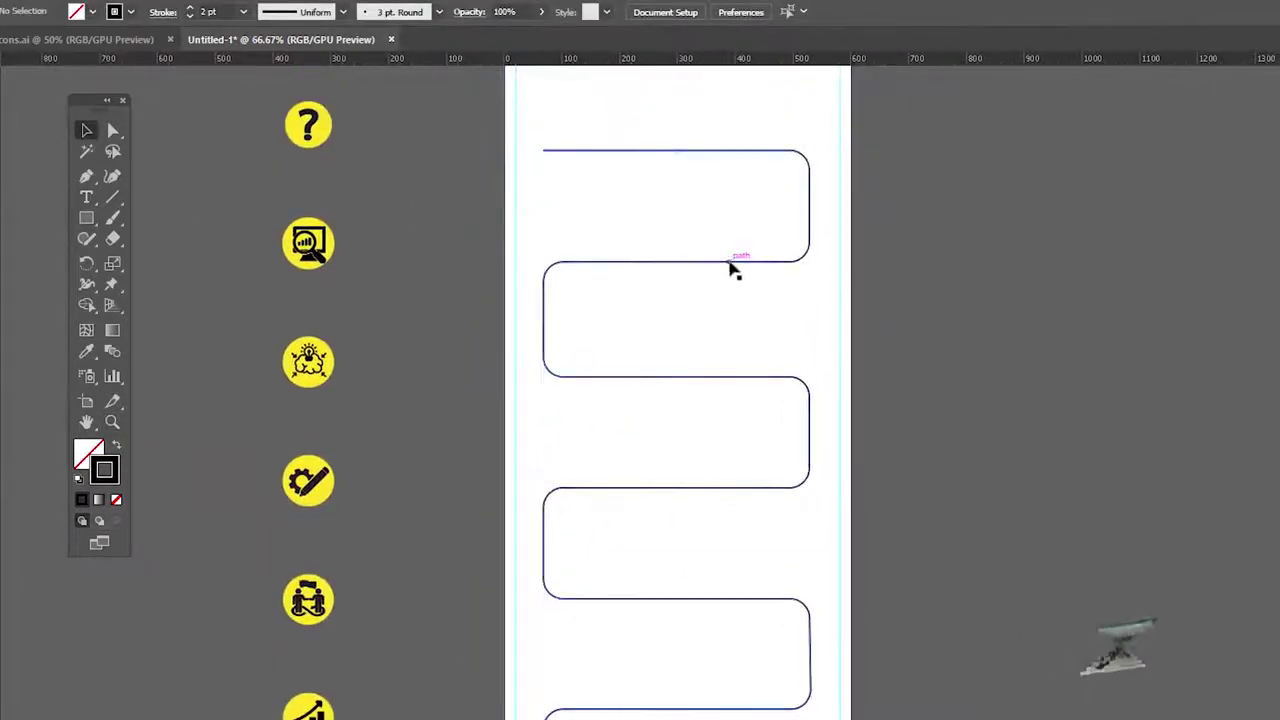
pyautogui.moveTo(814, 484); pyautogui.dragTo(790, 484)
pyautogui.moveTo(669, 150); pyautogui.dragTo(668, 117)
pyautogui.keyDown('ctrl'); pyautogui.keyDown('alt'); pyautogui.click(672, 374); pyautogui.keyUp('alt'); pyautogui.keyUp('ctrl')
pyautogui.moveTo(735, 421); pyautogui.dragTo(727, 330)
pyautogui.scroll(1, 737, 356)
pyautogui.click(684, 210)
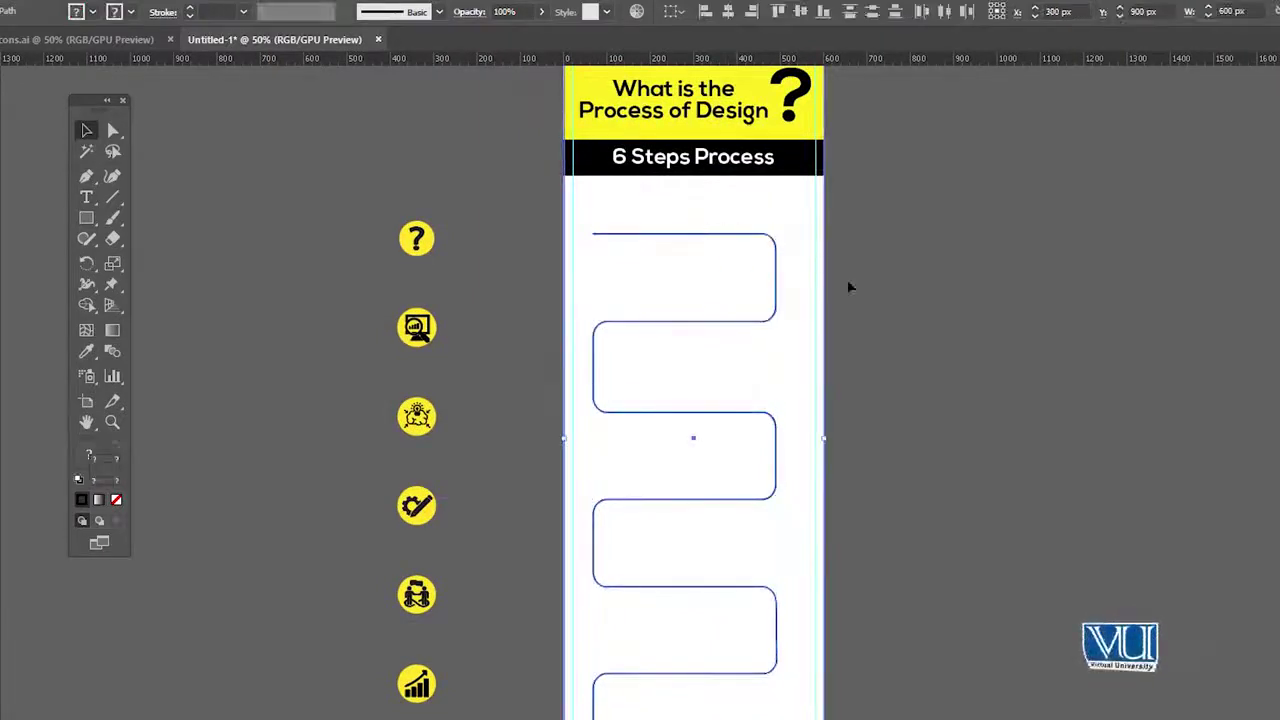
pyautogui.click(850, 287)
pyautogui.keyDown('ctrl'); pyautogui.click(740, 343); pyautogui.keyUp('ctrl')
pyautogui.keyDown('ctrl'); pyautogui.click(722, 357); pyautogui.keyUp('ctrl')
pyautogui.moveTo(682, 432); pyautogui.dragTo(850, 256)
pyautogui.click(805, 300)
pyautogui.click(865, 275)
pyautogui.click(865, 267)
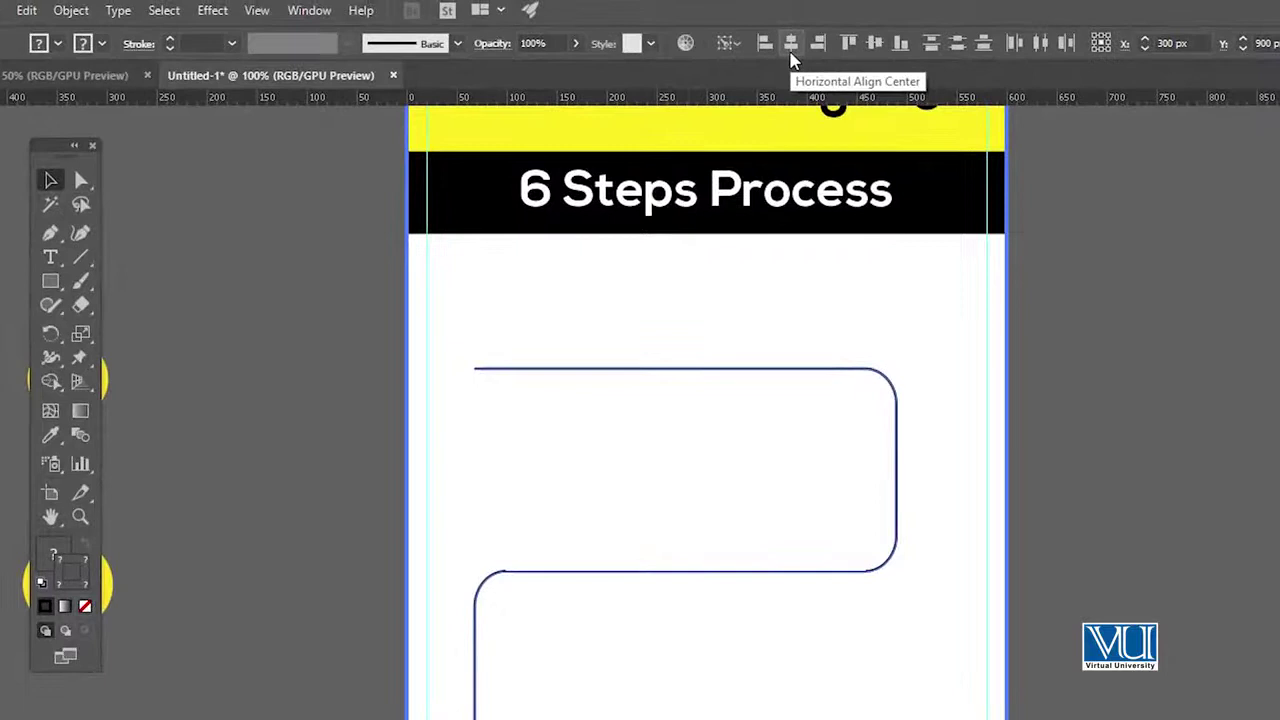
pyautogui.click(790, 57)
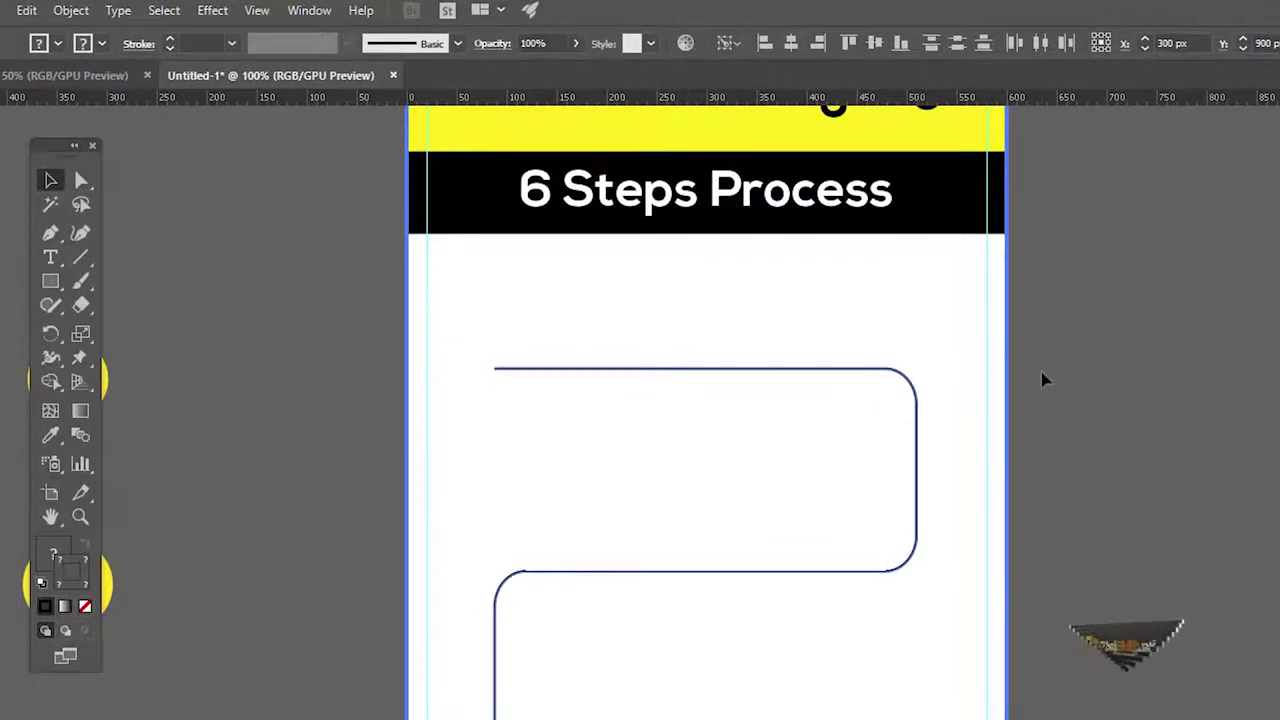
pyautogui.click(1043, 377)
# Scale all six round icons down slightly and place the question mark icon below the start of the zigzag path.
pyautogui.moveTo(853, 480); pyautogui.dragTo(996, 359)
pyautogui.moveTo(876, 293); pyautogui.dragTo(829, 344)
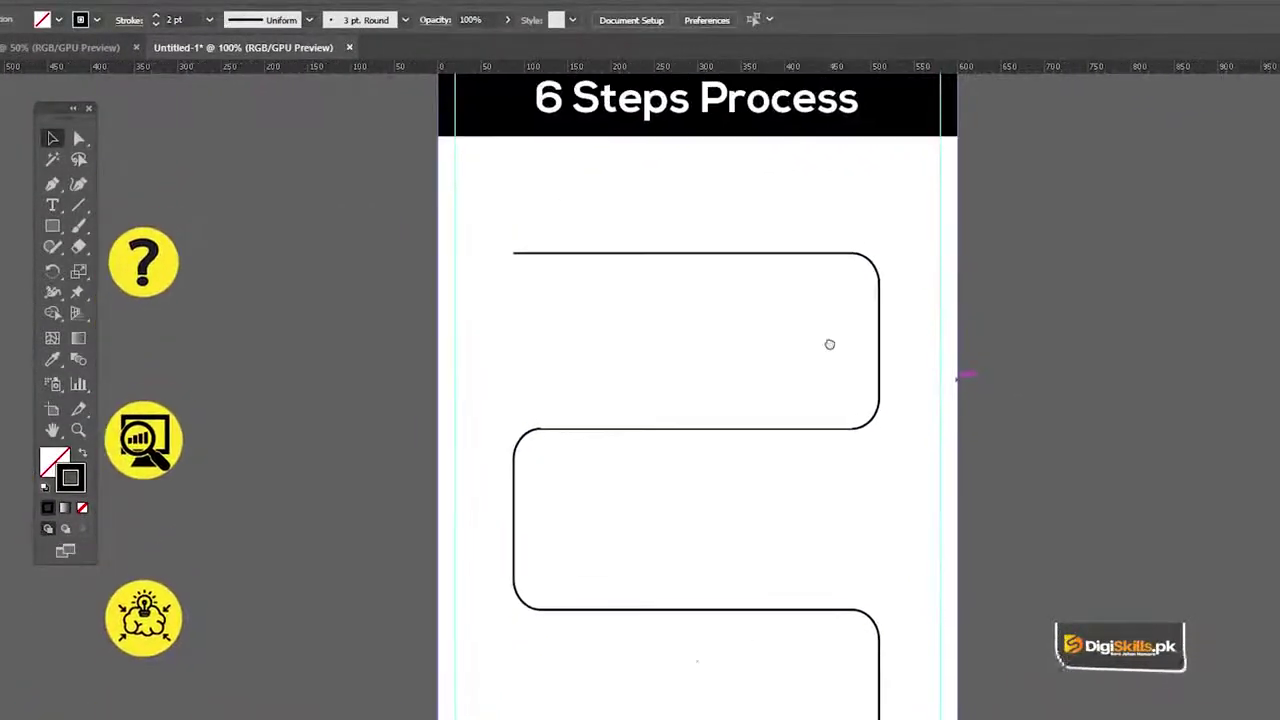
pyautogui.moveTo(106, 706); pyautogui.dragTo(190, 234)
pyautogui.click(158, 278)
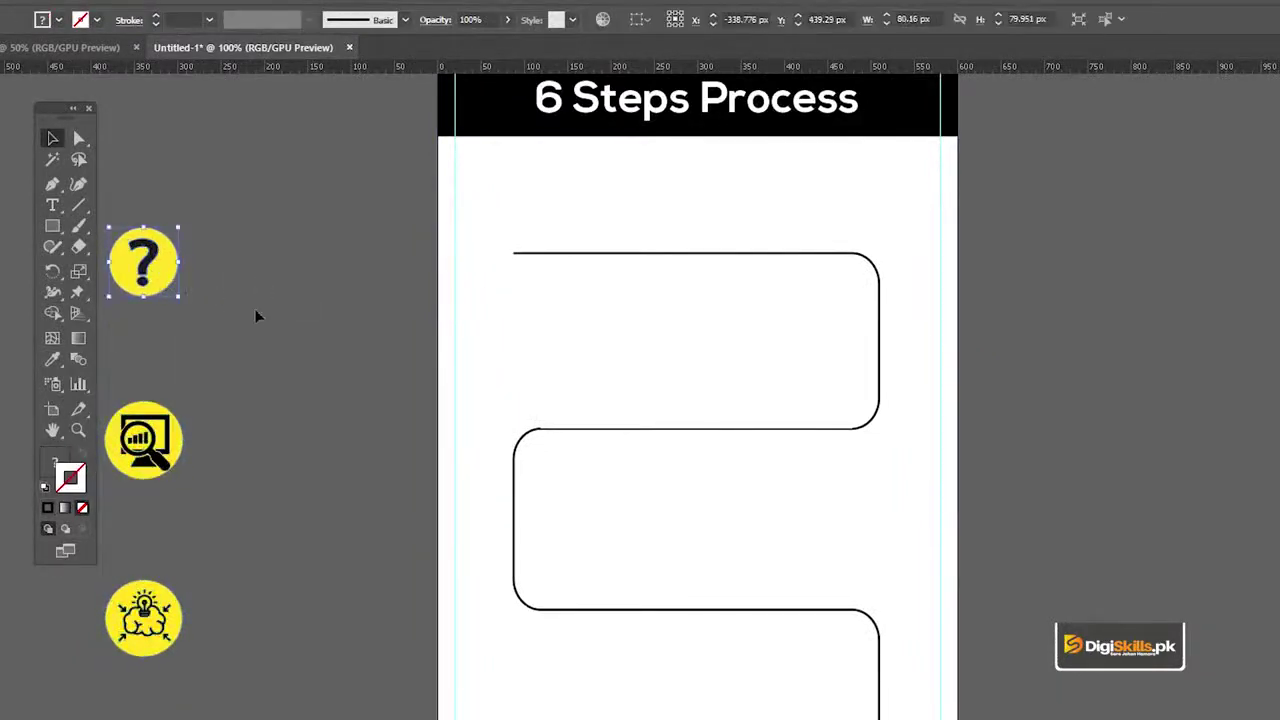
pyautogui.hotkey('ctrl', 'a')
pyautogui.moveTo(252, 308); pyautogui.dragTo(363, 254)
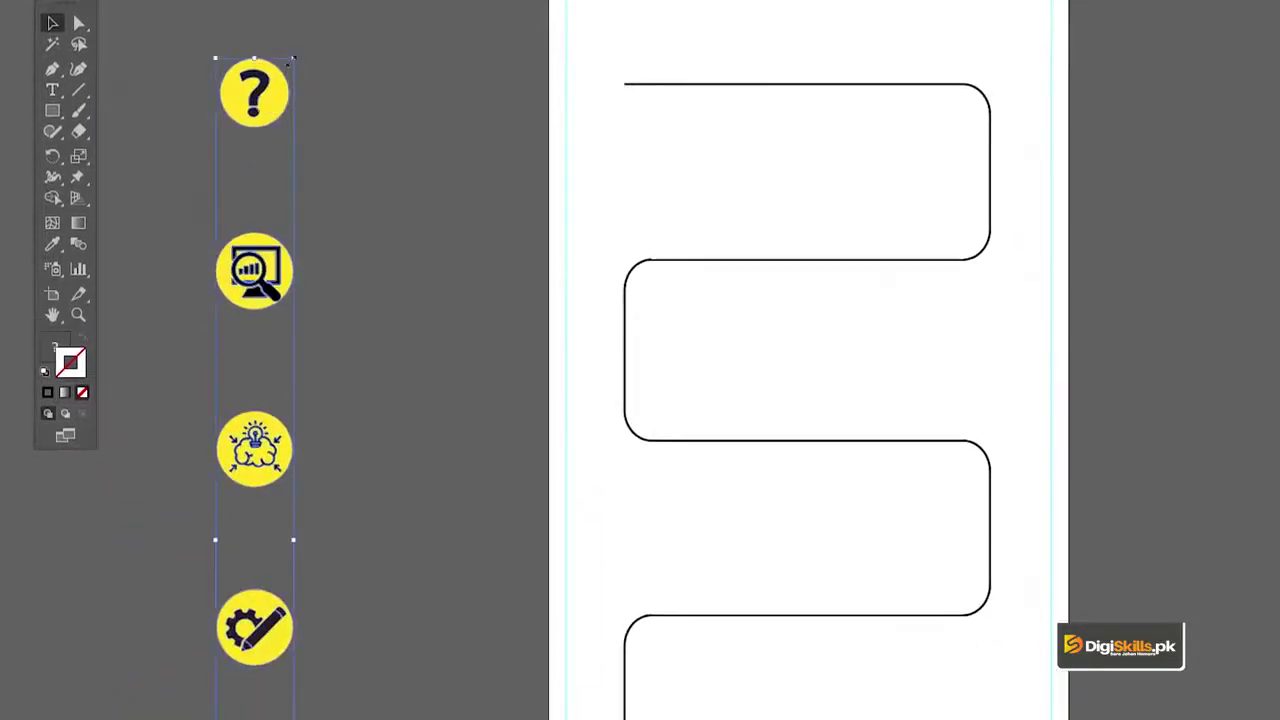
pyautogui.moveTo(293, 58); pyautogui.dragTo(617, 139)
pyautogui.click(297, 169)
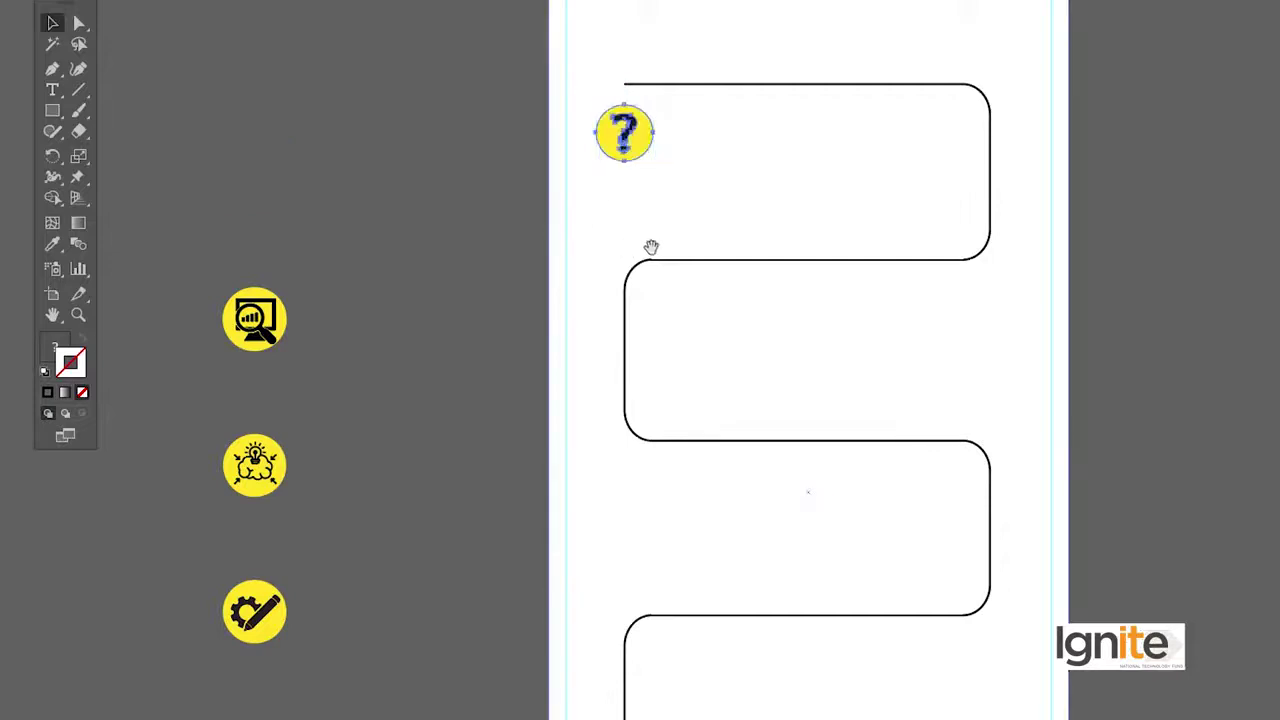
# Place the magnifier icon below the right end of the path's second line and the lightbulb icon below the left end of the third.
pyautogui.moveTo(643, 246); pyautogui.dragTo(560, 177)
pyautogui.moveTo(160, 250); pyautogui.dragTo(886, 237)
pyautogui.scroll(-3, 611, 200)
pyautogui.hscroll(-2, 611, 200)
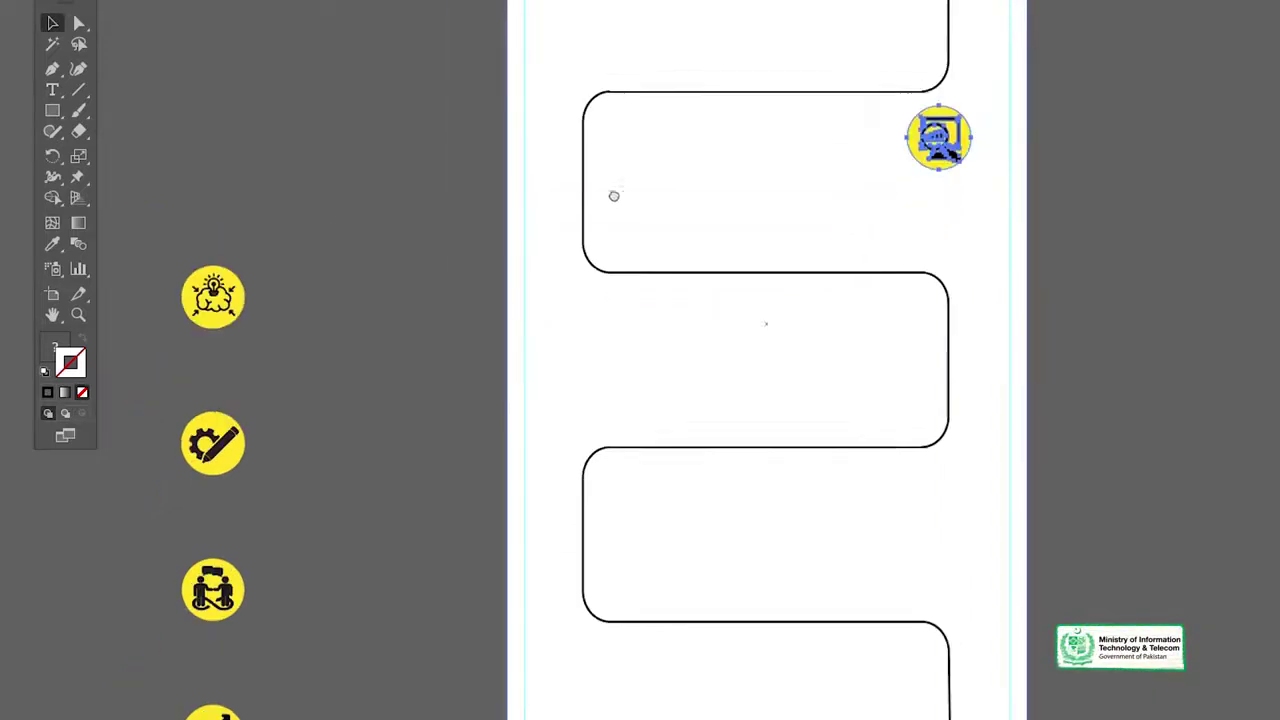
pyautogui.click(215, 283)
pyautogui.moveTo(200, 287); pyautogui.dragTo(557, 289)
# Add vertical guides at the outer edges of the lightbulb and magnifier icons, aligning the lightbulb icon with the left guide.
pyautogui.moveTo(494, 200); pyautogui.dragTo(491, 311)
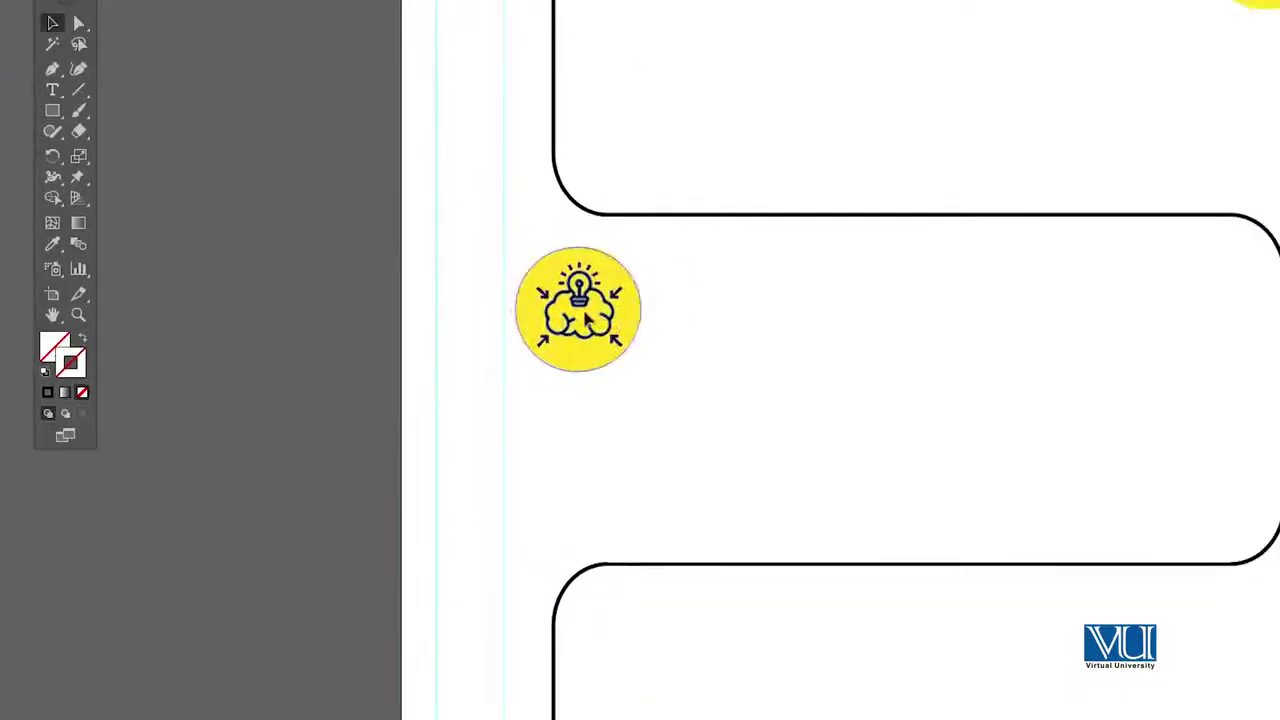
pyautogui.moveTo(586, 316); pyautogui.dragTo(577, 314)
pyautogui.moveTo(1045, 180); pyautogui.dragTo(641, 428)
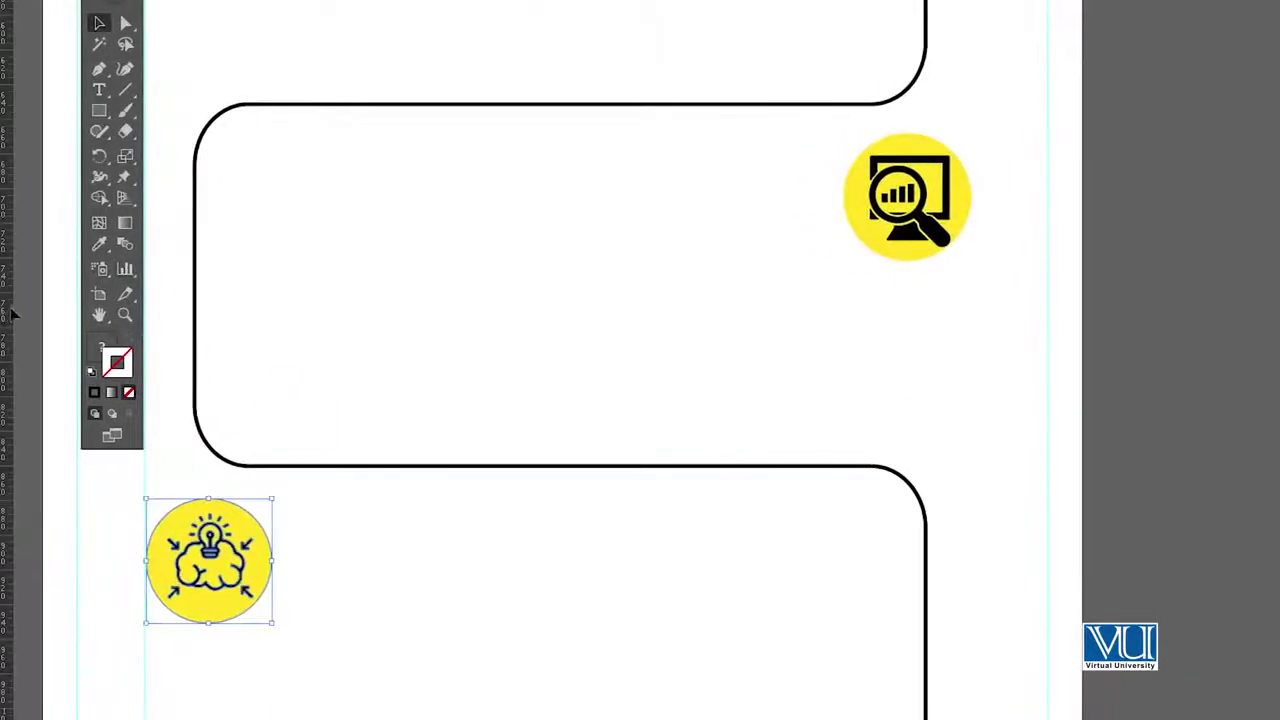
pyautogui.click(972, 332)
# Try the gear-and-pencil icon below the left end of the path's fifth line and the handshake icon below the right end of the sixth.
pyautogui.keyDown('ctrl'); pyautogui.keyDown('alt'); pyautogui.click(750, 449); pyautogui.keyUp('alt'); pyautogui.keyUp('ctrl')
pyautogui.moveTo(605, 399); pyautogui.dragTo(754, 263)
pyautogui.scroll(-1, 754, 262)
pyautogui.hscroll(-1, 754, 262)
pyautogui.moveTo(207, 305); pyautogui.dragTo(570, 533)
pyautogui.scroll(-5, 600, 340)
pyautogui.hscroll(-2, 600, 340)
pyautogui.moveTo(292, 212); pyautogui.dragTo(1005, 431)
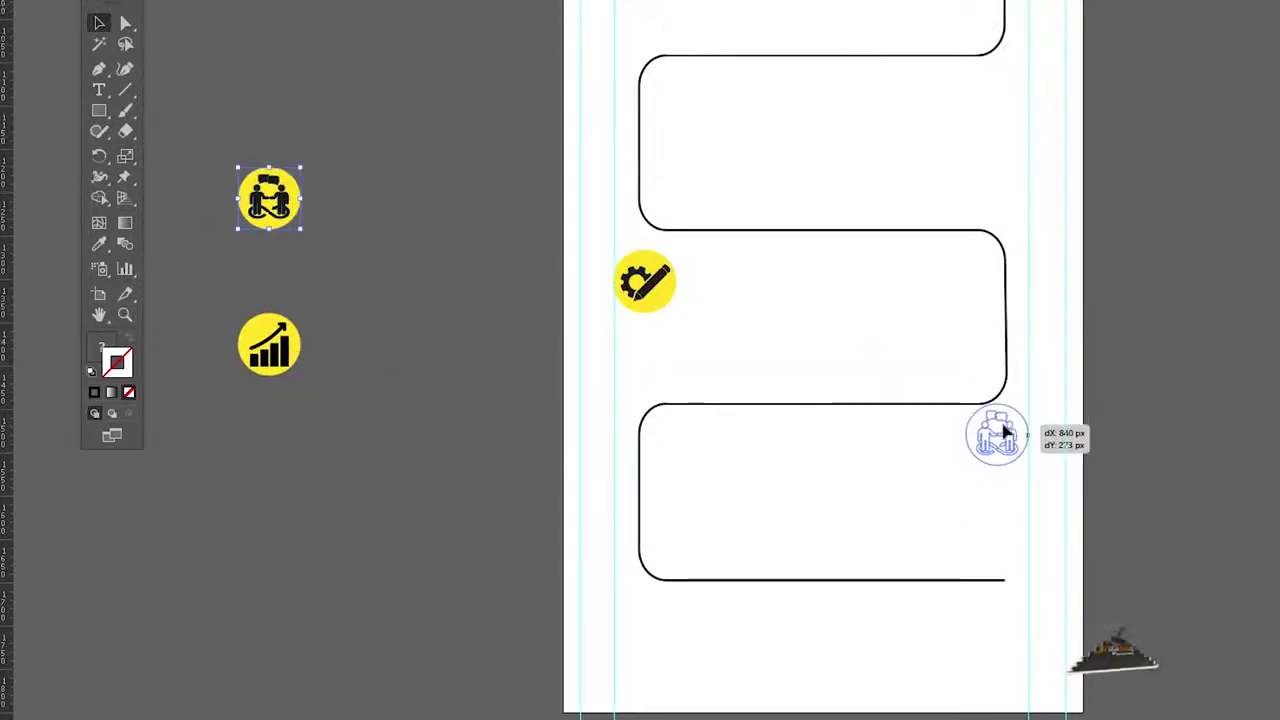
# Move the gear-and-pencil icon below the right end of the fourth line and the handshake icon below the left end of the fifth.
pyautogui.moveTo(893, 248); pyautogui.dragTo(917, 446)
pyautogui.click(666, 478)
pyautogui.scroll(3, 717, 420)
pyautogui.click(703, 548)
pyautogui.moveTo(684, 556); pyautogui.dragTo(1042, 372)
pyautogui.scroll(-3, 1024, 479)
pyautogui.moveTo(1040, 636); pyautogui.dragTo(706, 488)
# Place the growth chart icon below the right end of the path's sixth line and deselect it.
pyautogui.moveTo(902, 531); pyautogui.dragTo(838, 288)
pyautogui.moveTo(275, 312); pyautogui.dragTo(997, 421)
pyautogui.scroll(5, 1017, 437)
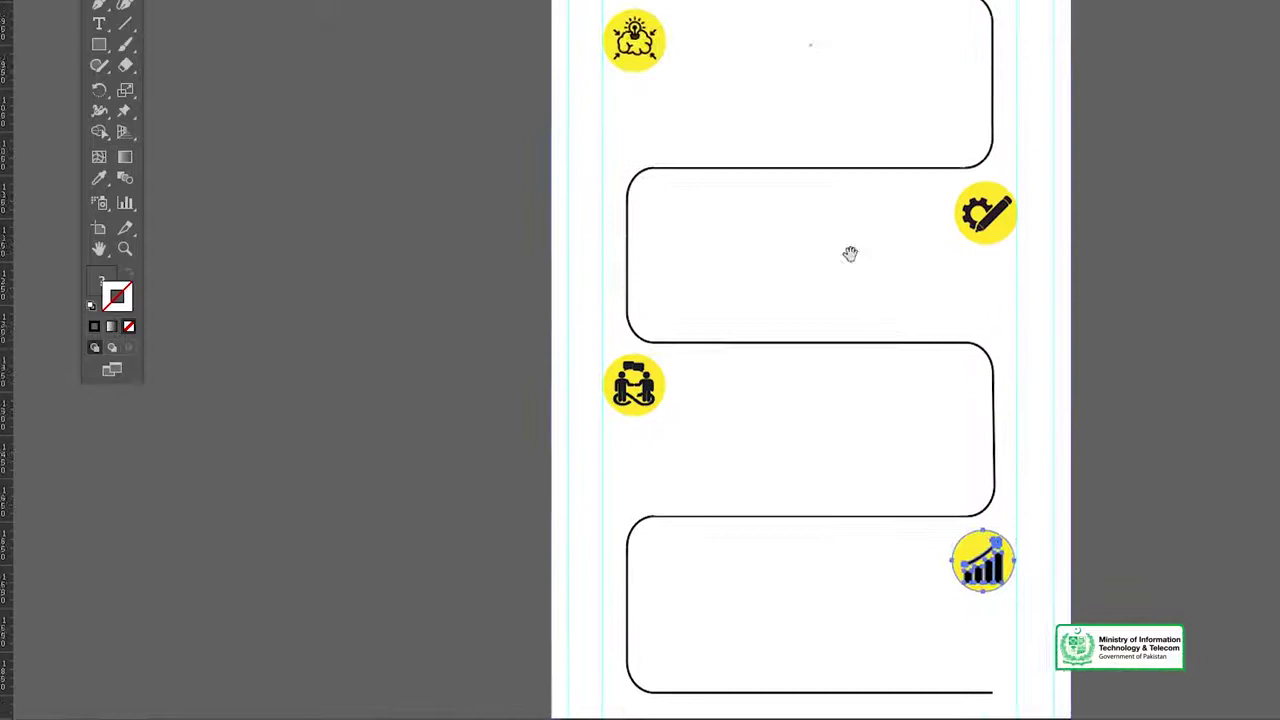
pyautogui.hotkey('ctrl', 'alt', 'space')
pyautogui.keyDown('ctrl'); pyautogui.keyDown('alt'); pyautogui.click(740, 226); pyautogui.keyUp('alt'); pyautogui.keyUp('ctrl')
pyautogui.moveTo(778, 168); pyautogui.dragTo(788, 209)
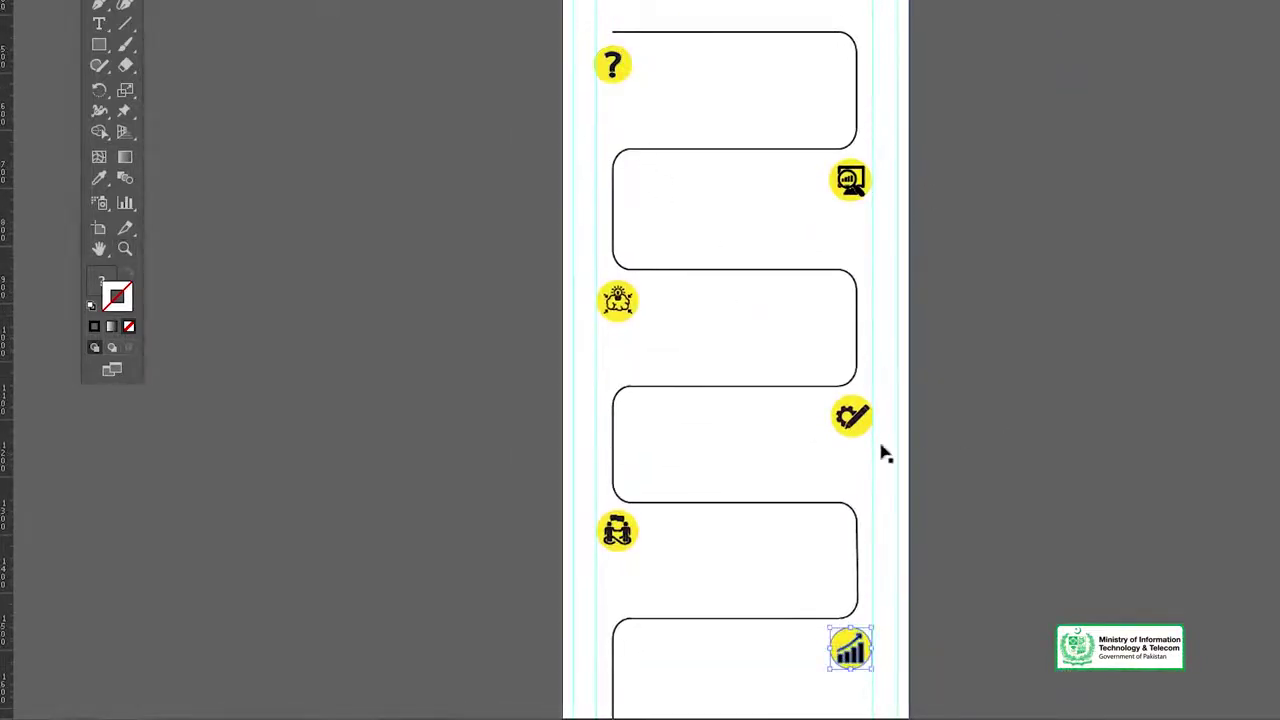
pyautogui.scroll(-1, 885, 453)
pyautogui.scroll(1, 532, 308)
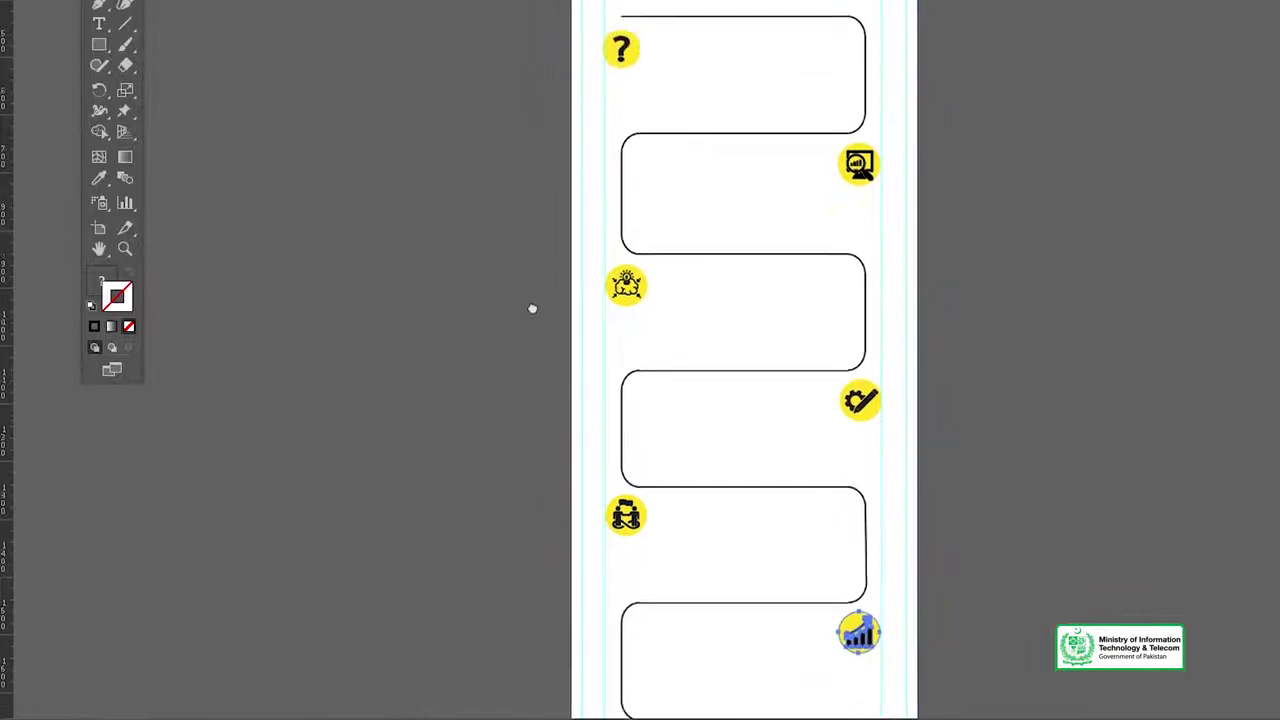
pyautogui.click(420, 235)
# Copy the line "Define the Problem" from the Word document and place it as a new text above the first line of the zigzag path.
pyautogui.moveTo(606, 717)
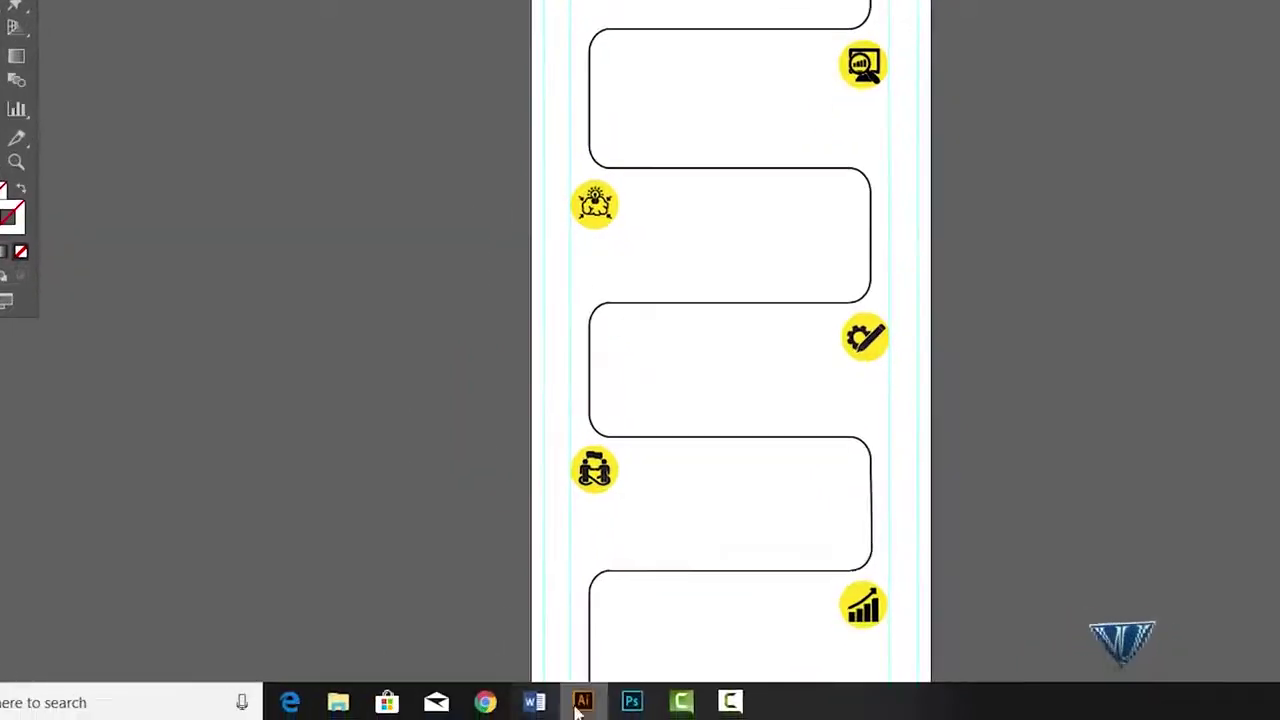
pyautogui.click(534, 702)
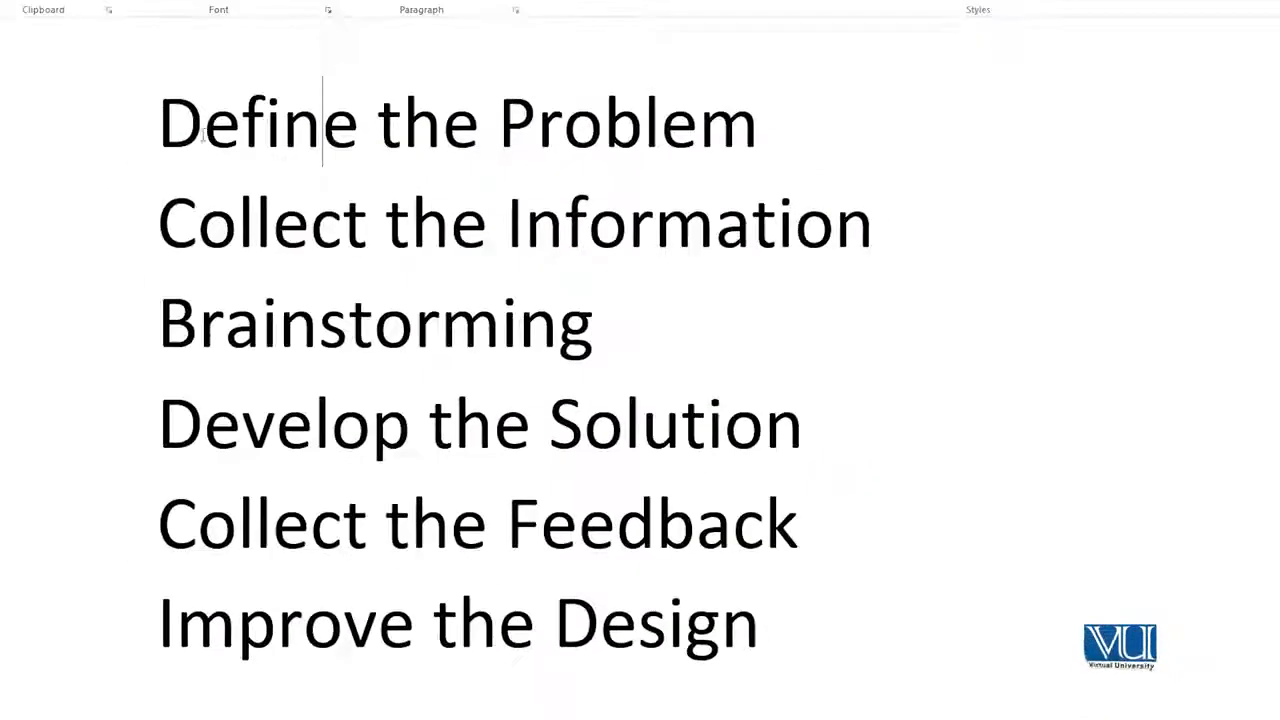
pyautogui.moveTo(171, 125); pyautogui.dragTo(781, 127)
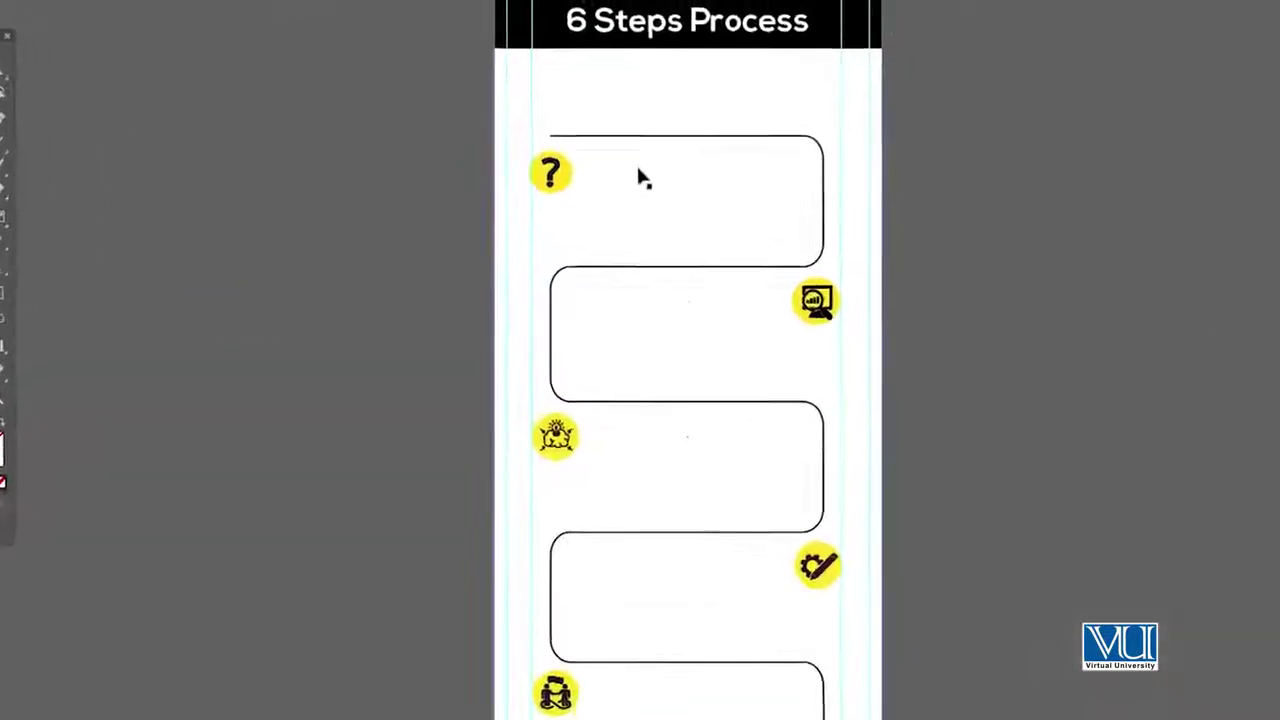
pyautogui.click(587, 95)
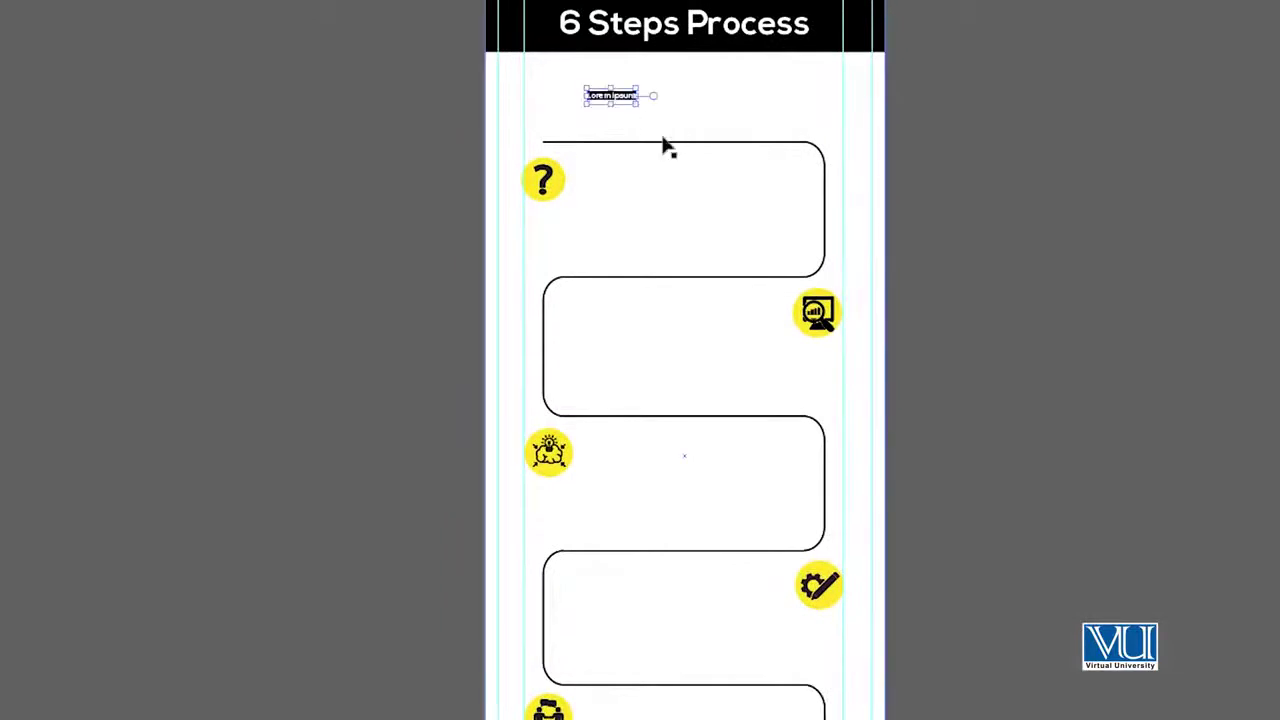
pyautogui.press('Escape')
pyautogui.moveTo(578, 112); pyautogui.dragTo(505, 245)
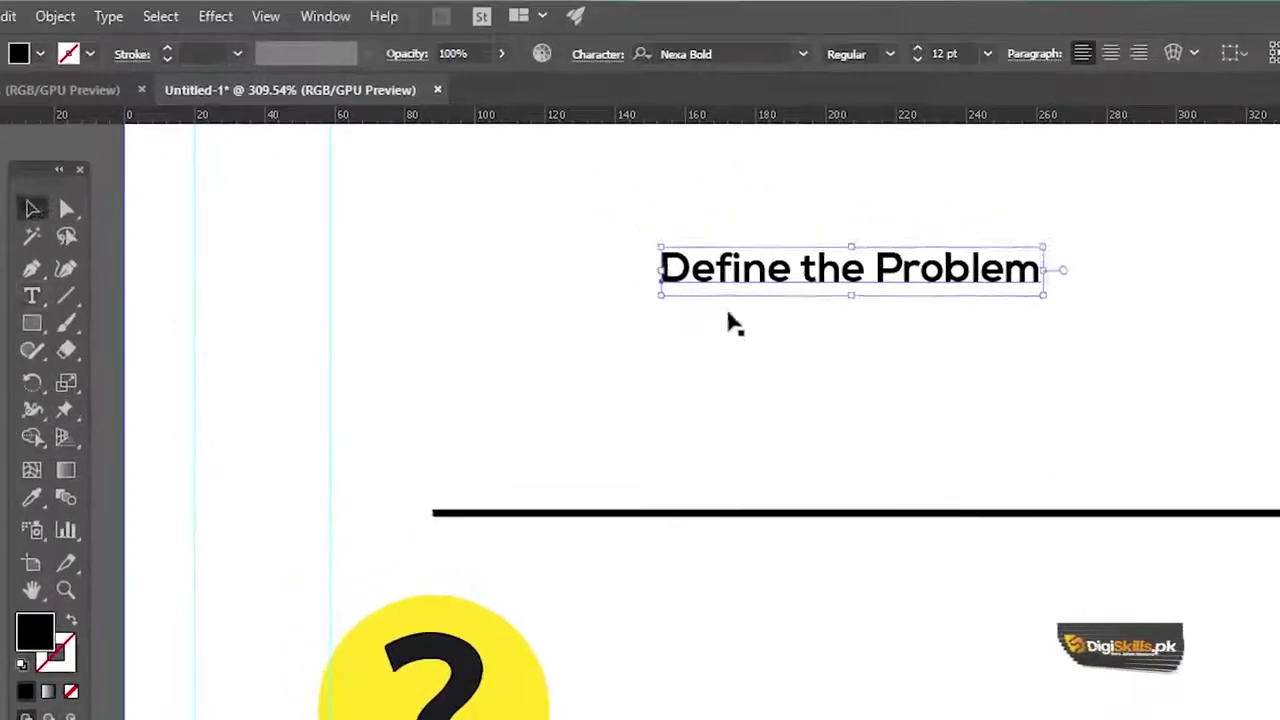
# Set the font of the whole "Define the Problem" text to Helvetica.
pyautogui.press('t')
pyautogui.click(568, 126)
pyautogui.hotkey('ctrl', 'a')
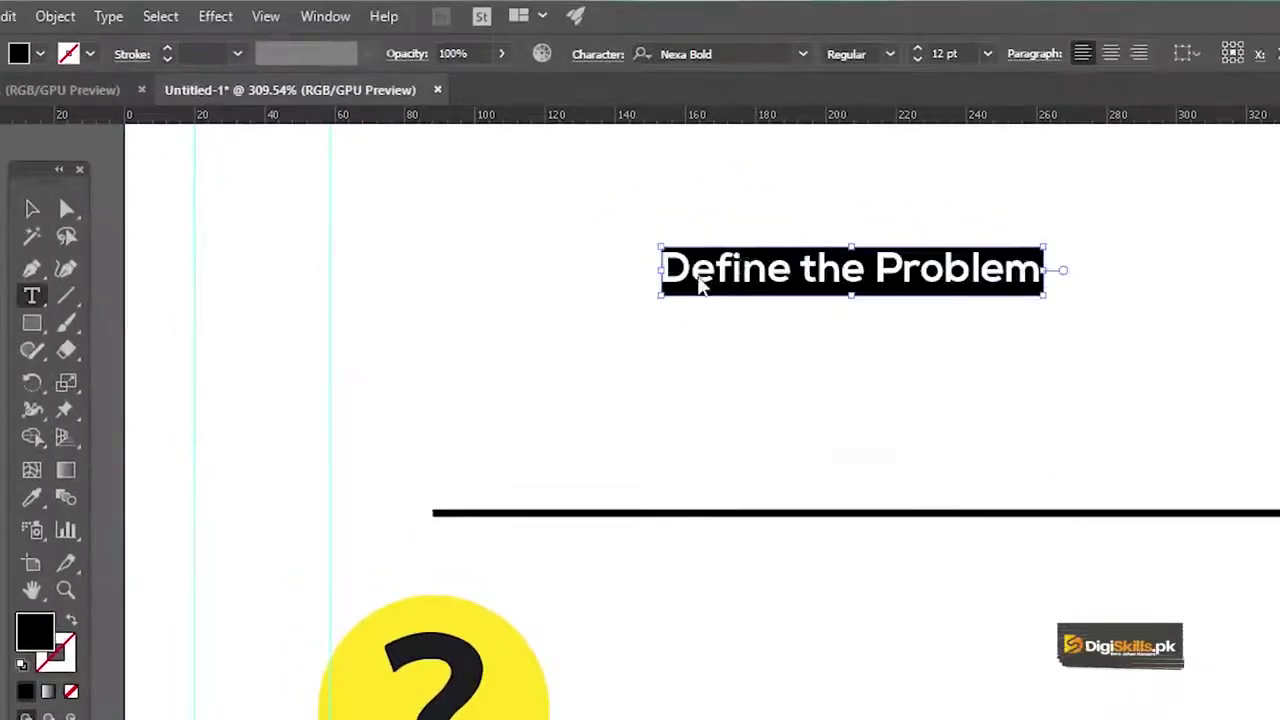
pyautogui.hotkey('ctrl', 's')
pyautogui.click(962, 20)
pyautogui.click(717, 52)
pyautogui.write('helvetica')
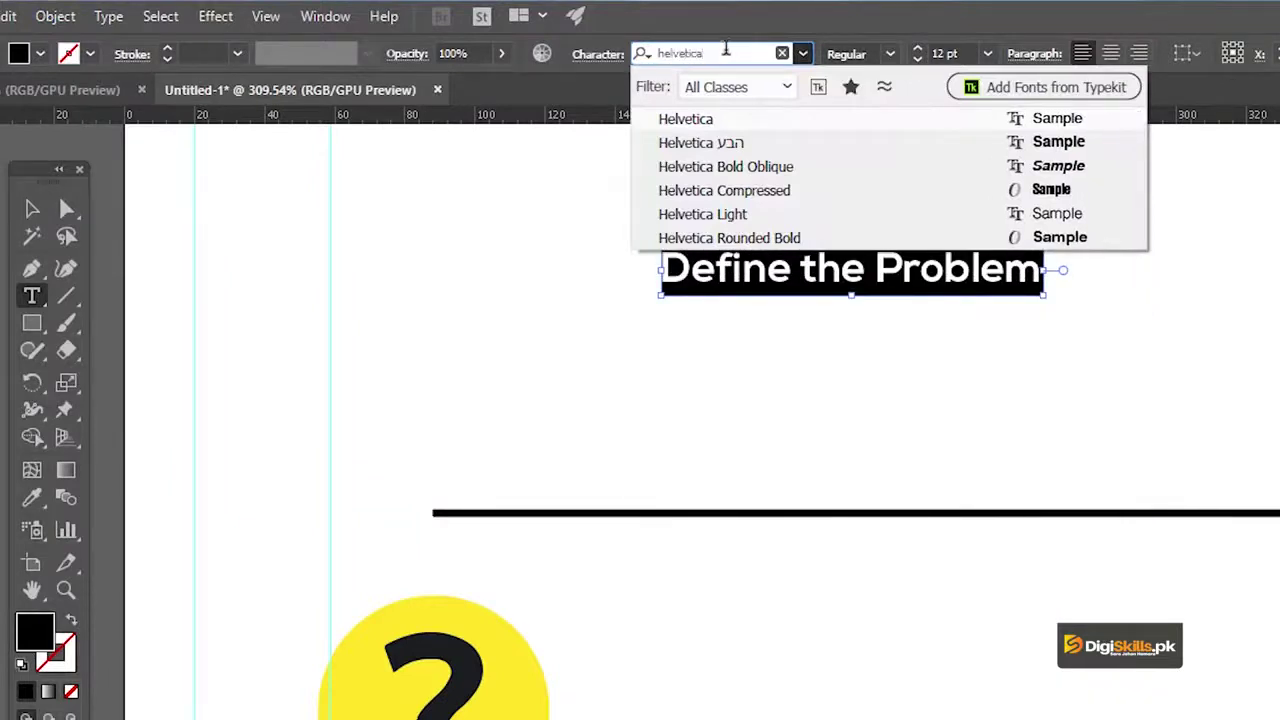
pyautogui.click(745, 120)
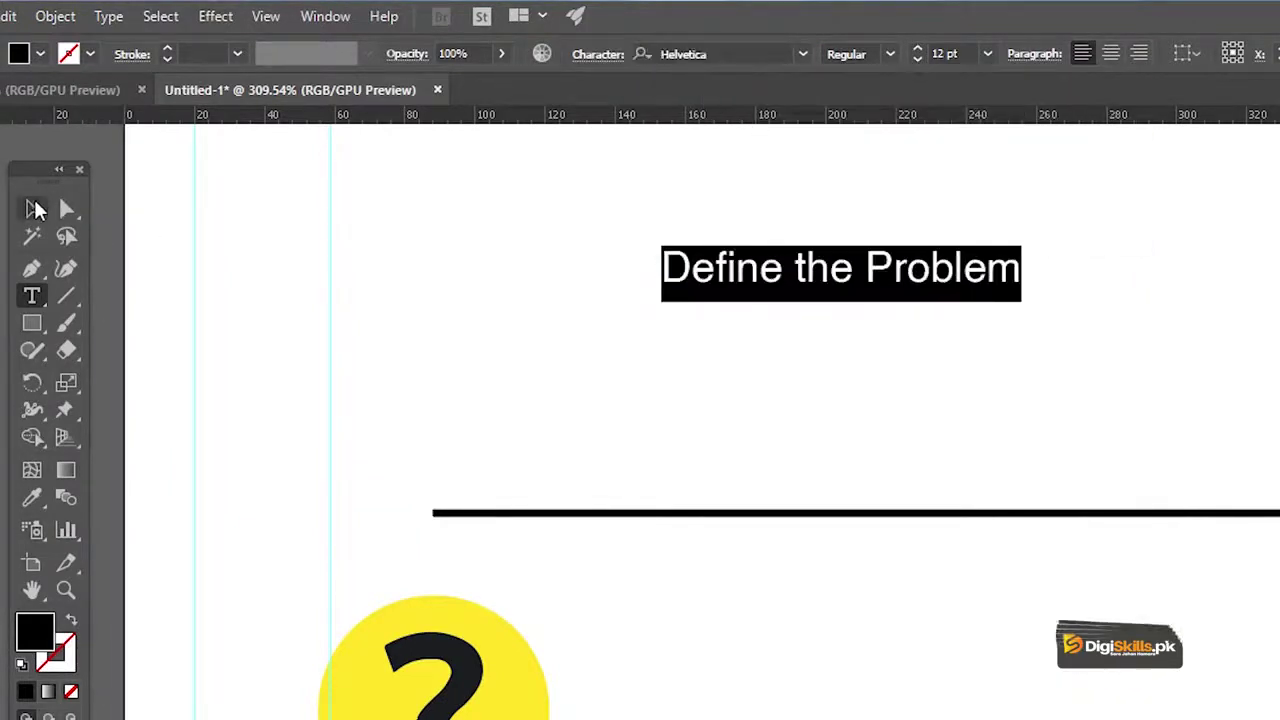
# Break the "Define the Problem" heading into two lines after "Define" and centre-align its paragraph.
pyautogui.click(798, 272)
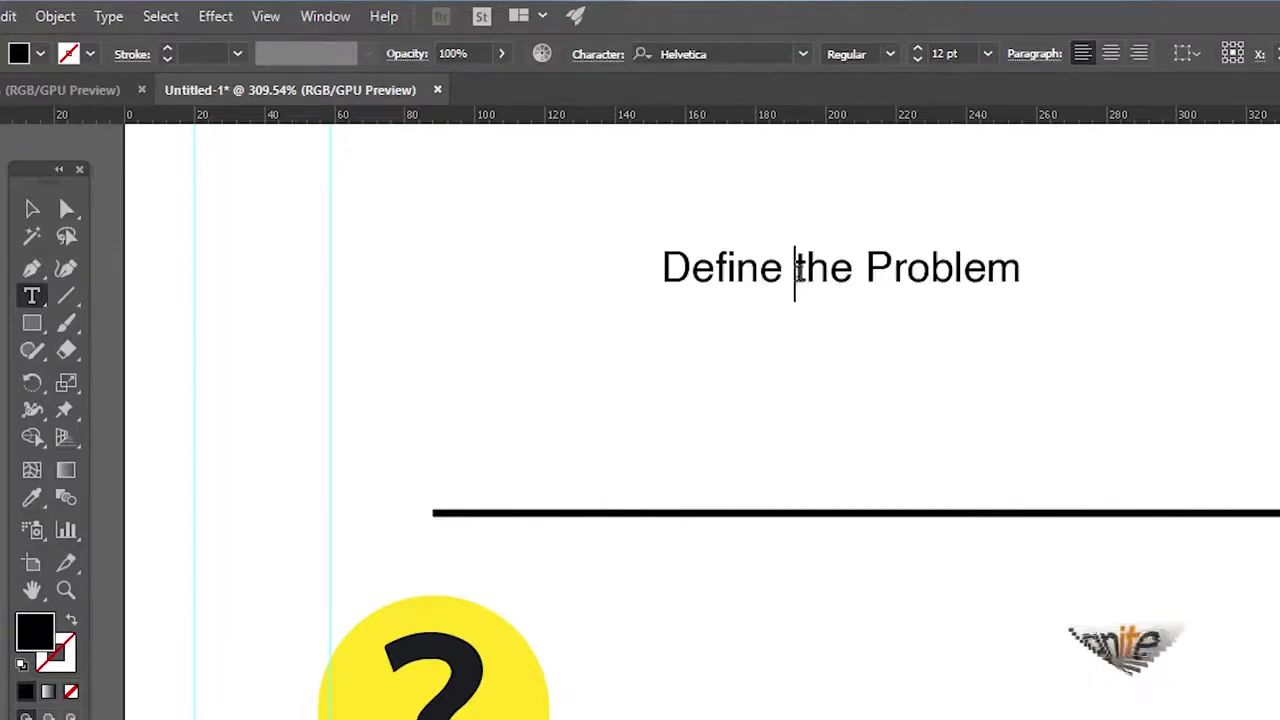
pyautogui.press('Return')
pyautogui.hotkey('ctrl', 'a')
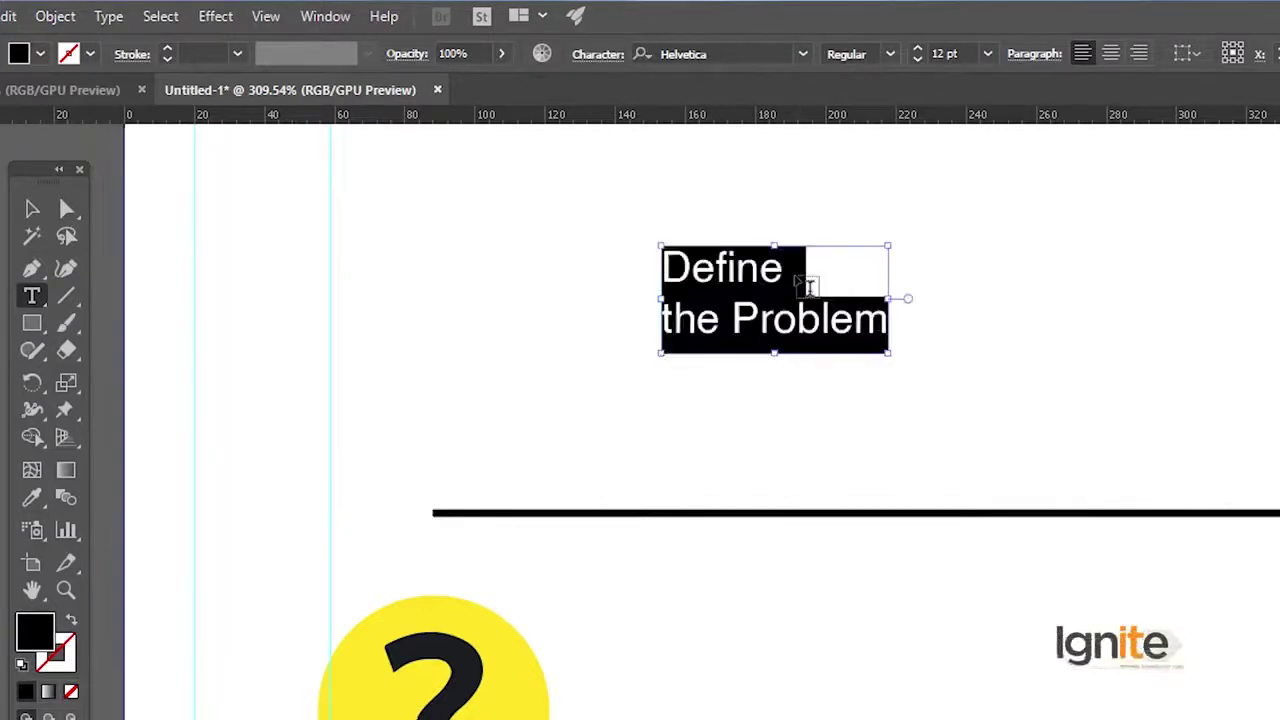
pyautogui.click(1113, 56)
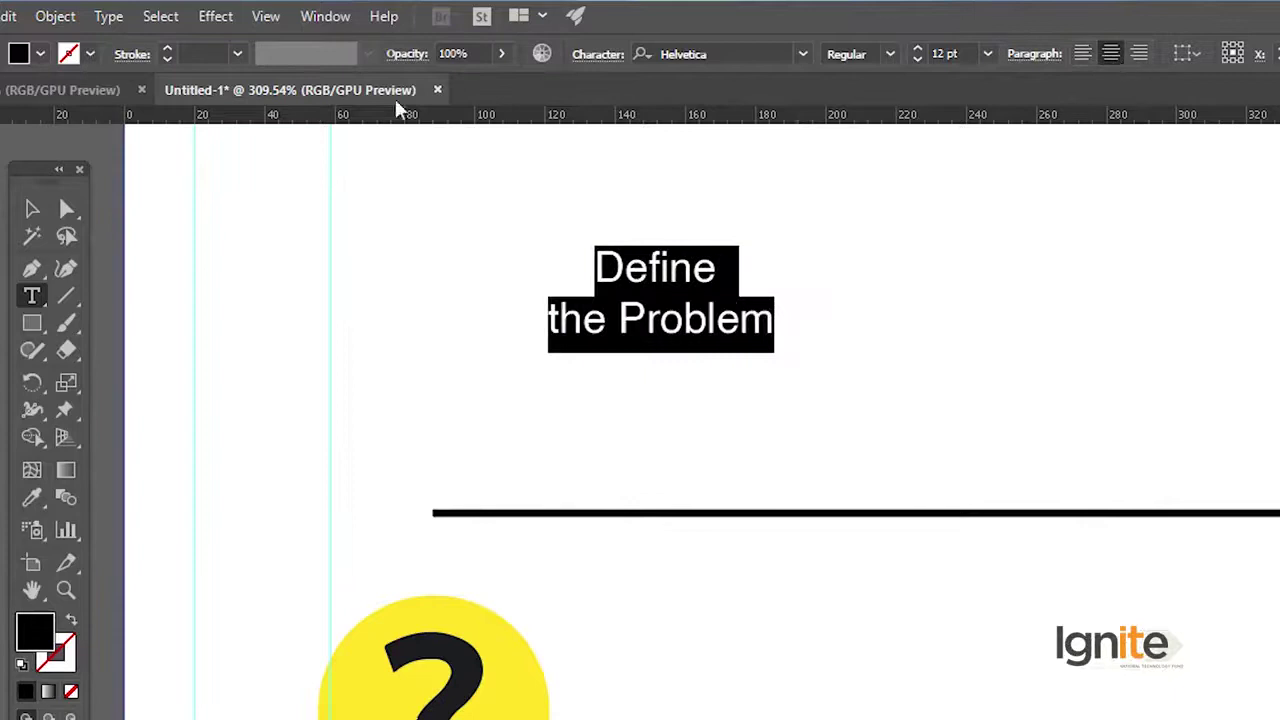
# Place the "Define the Problem" heading below the question mark icon and scale it up to about 19.6 pt.
pyautogui.click(30, 208)
pyautogui.moveTo(646, 280); pyautogui.dragTo(597, 714)
pyautogui.moveTo(598, 714); pyautogui.dragTo(744, 438)
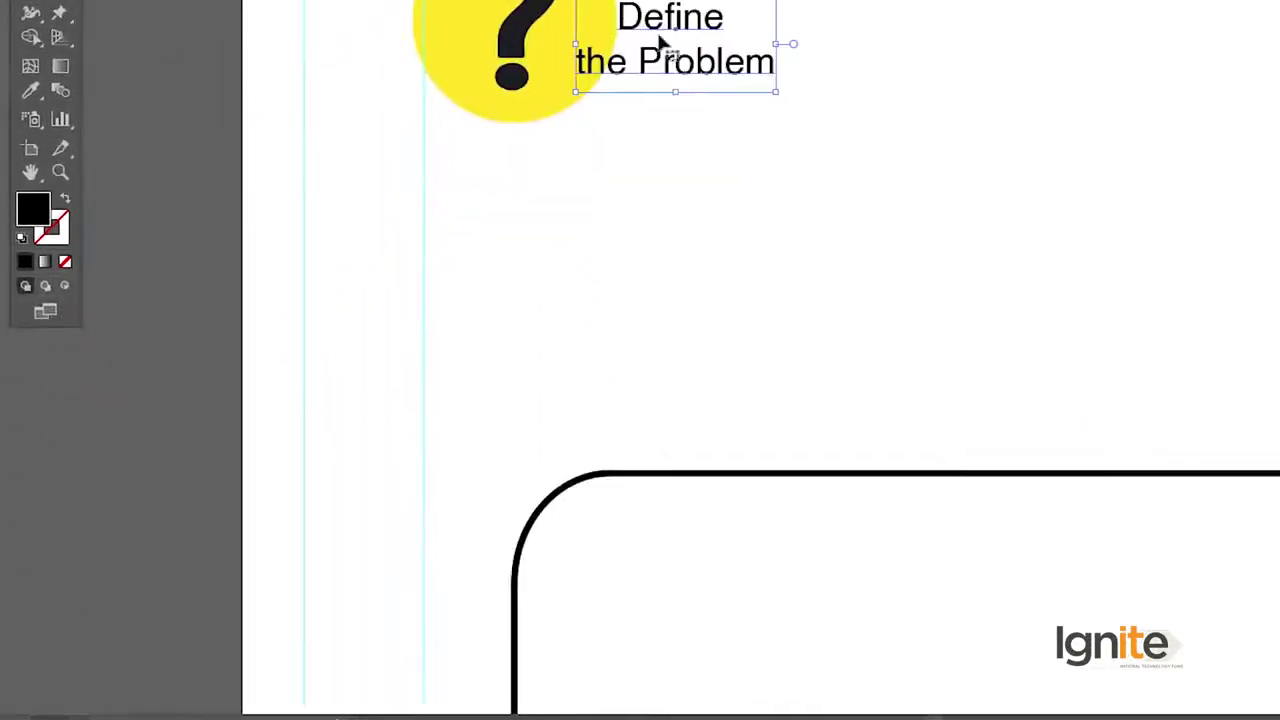
pyautogui.moveTo(660, 42); pyautogui.dragTo(507, 288)
pyautogui.moveTo(623, 243); pyautogui.dragTo(688, 213)
pyautogui.moveTo(567, 241); pyautogui.dragTo(583, 213)
# Set the "Define the Problem" heading's font style to Bold and move it slightly up towards the question mark icon.
pyautogui.doubleClick(566, 218)
pyautogui.click(565, 218)
pyautogui.hotkey('ctrl', 's')
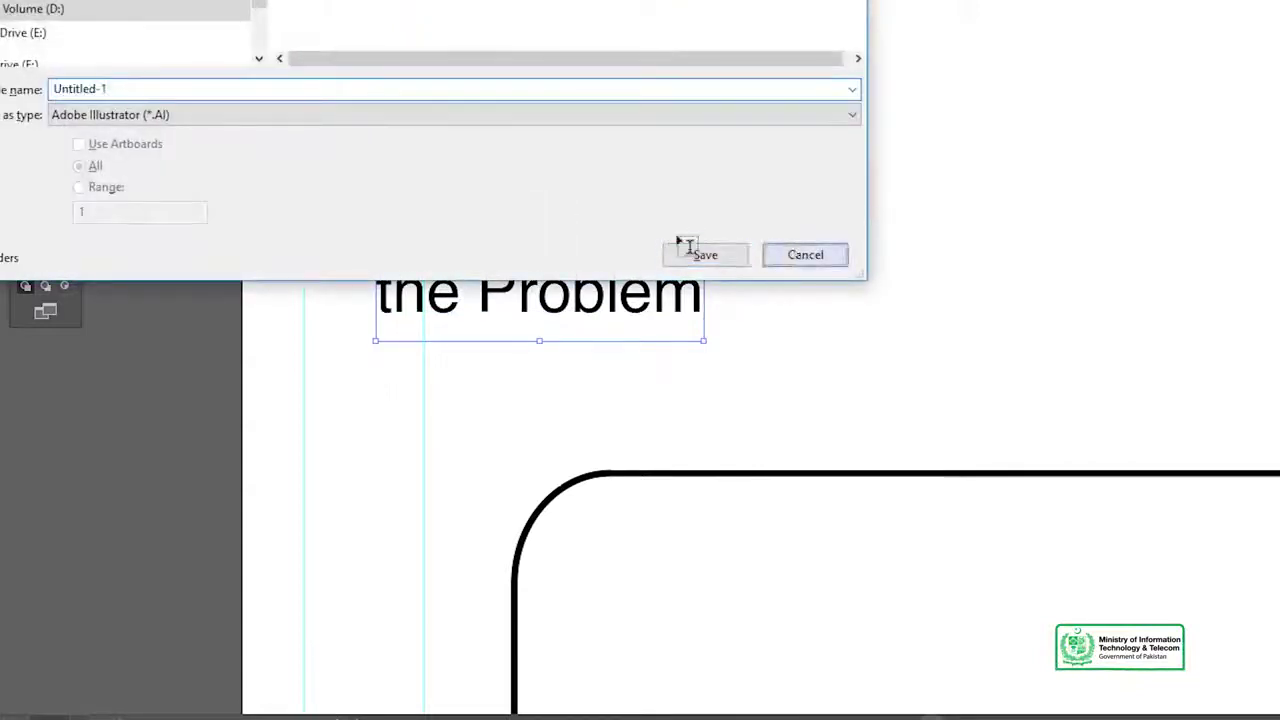
pyautogui.press('Escape')
pyautogui.click(548, 215)
pyautogui.hotkey('ctrl', 'a')
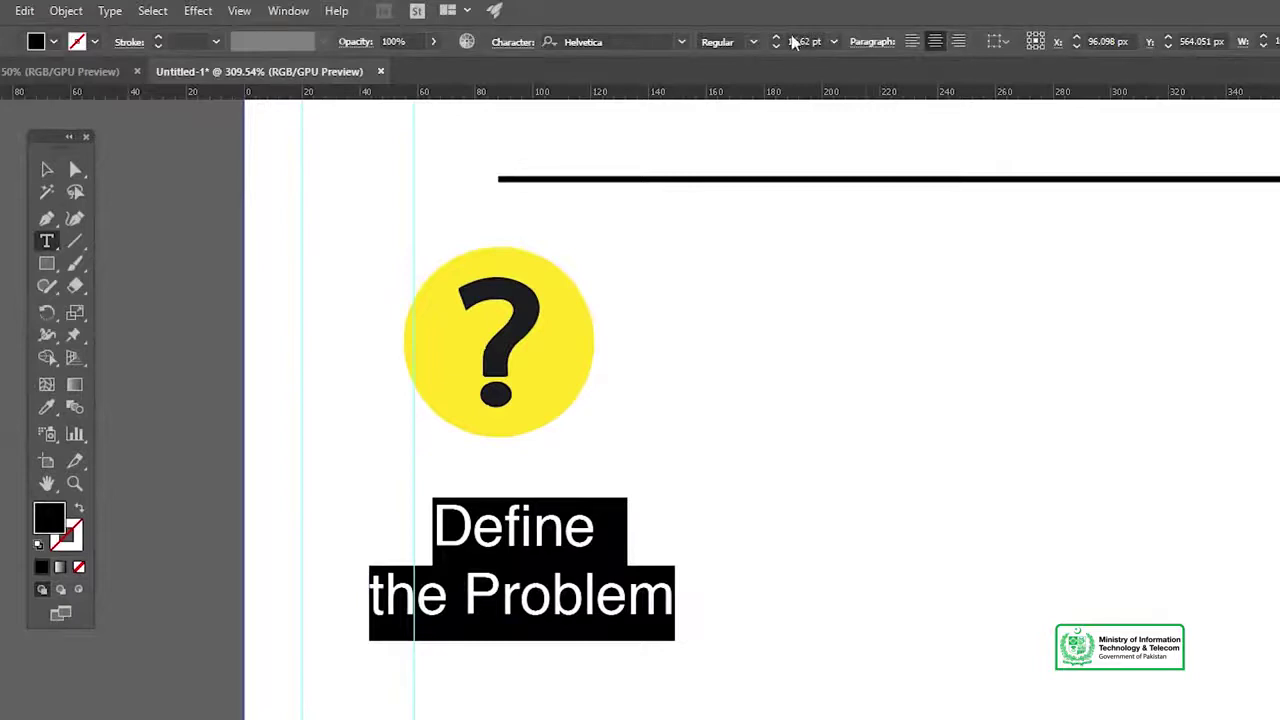
pyautogui.click(755, 44)
pyautogui.click(750, 83)
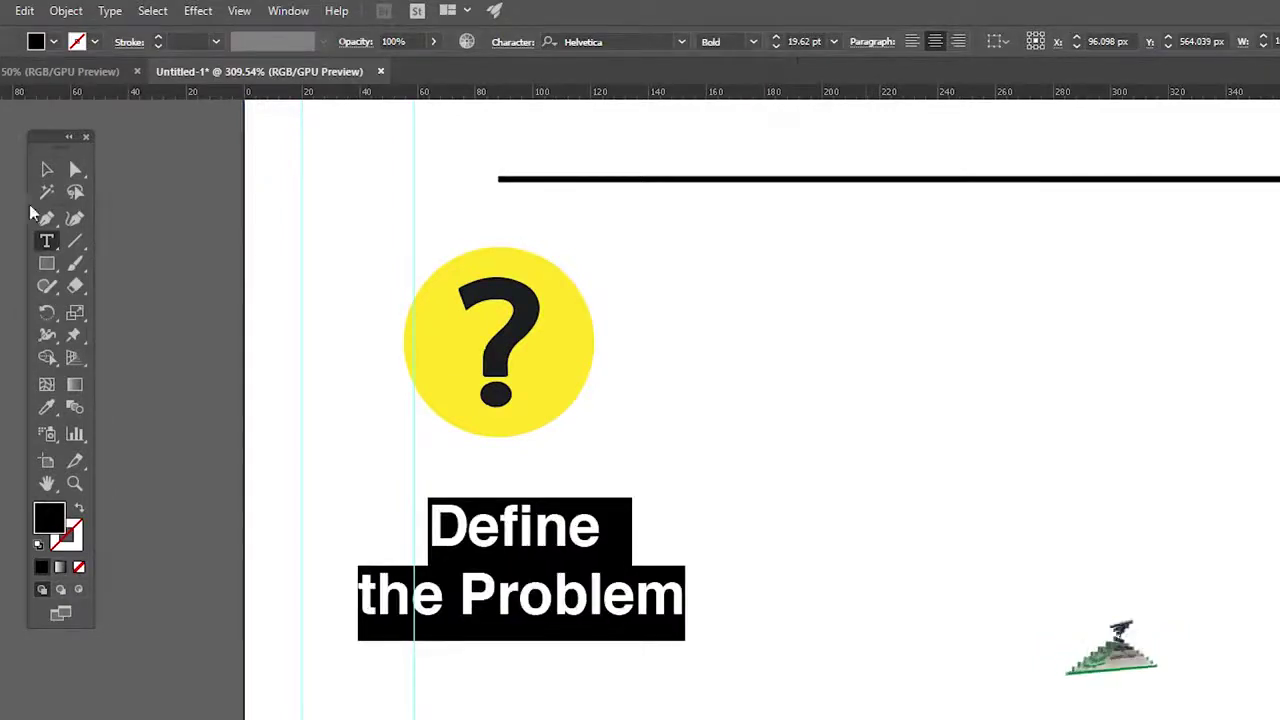
pyautogui.click(46, 172)
pyautogui.moveTo(550, 533); pyautogui.dragTo(550, 521)
# Duplicate the "Define the Problem" heading to below the monitor-and-magnifier icon under the path's second line.
pyautogui.press('space')
pyautogui.moveTo(680, 518); pyautogui.dragTo(600, 505)
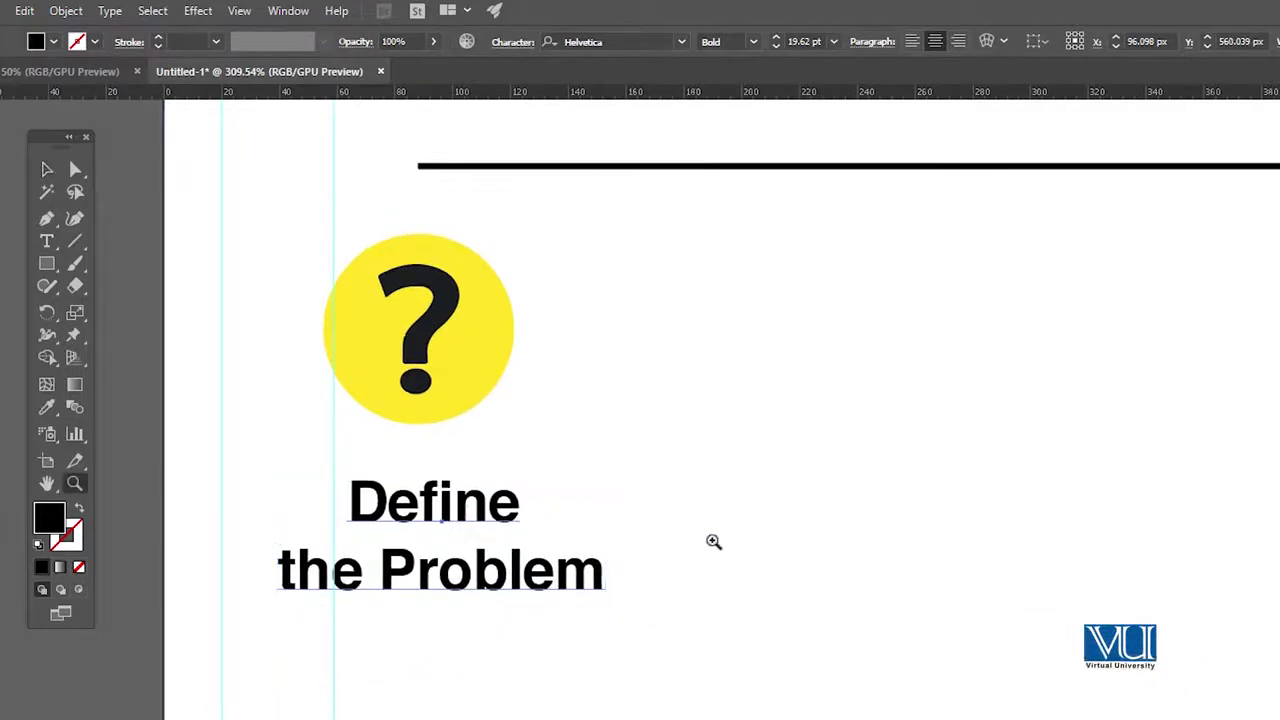
pyautogui.hotkey('ctrl', '-')
pyautogui.hotkey('ctrl', '-')
pyautogui.hotkey('ctrl', '-')
pyautogui.moveTo(790, 632); pyautogui.dragTo(586, 354)
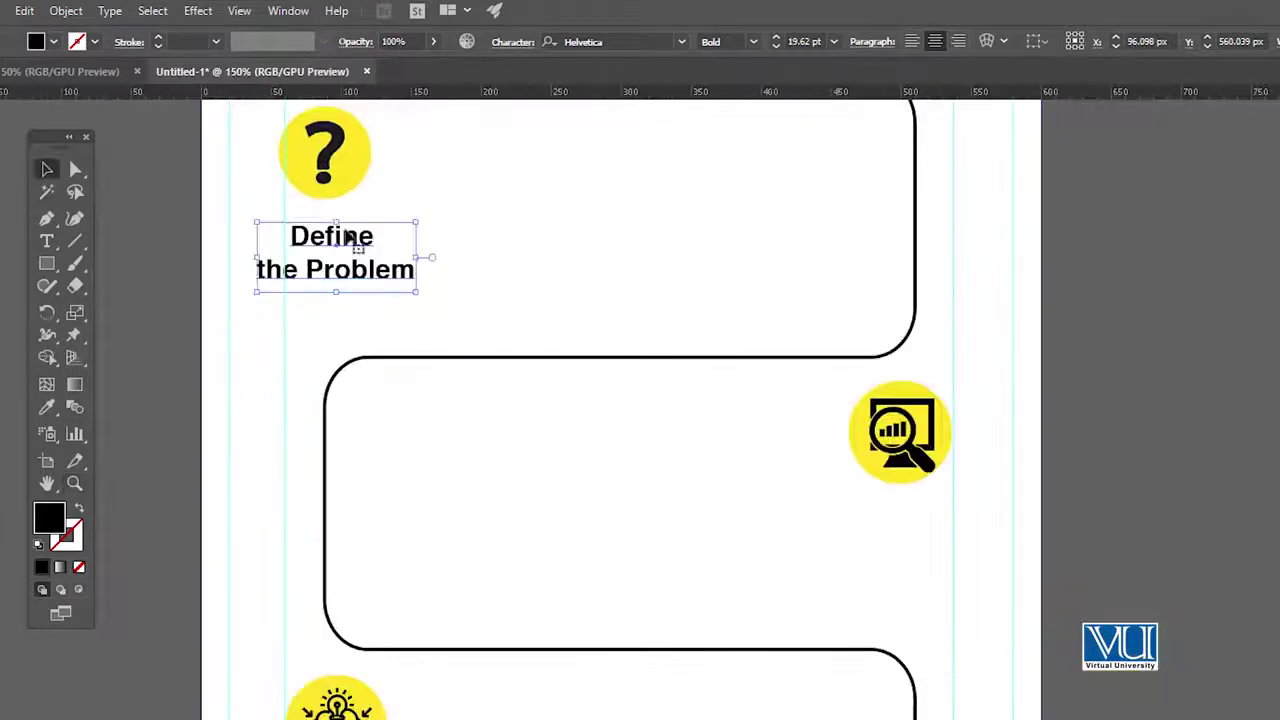
pyautogui.moveTo(360, 257); pyautogui.dragTo(889, 543)
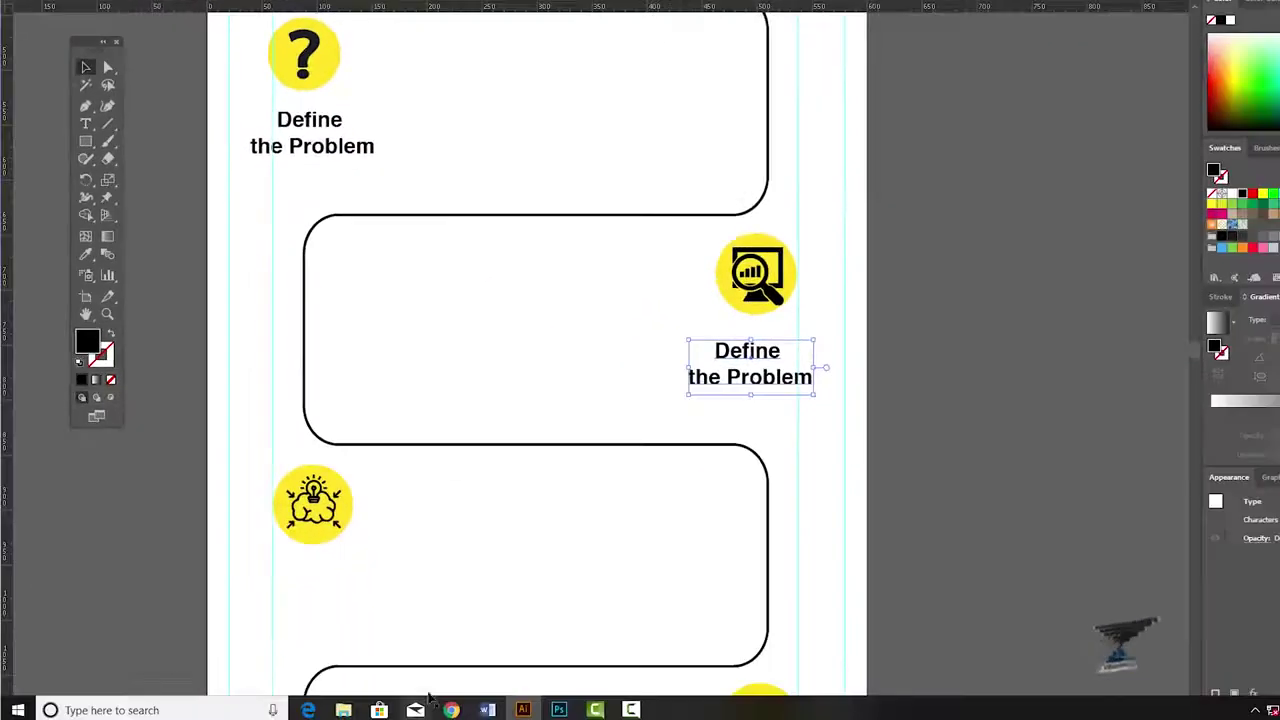
# Replace the duplicated heading's text with "Collect the Information" from the Word document, breaking it into two lines after "Collect".
pyautogui.click(487, 711)
pyautogui.click(314, 220)
pyautogui.moveTo(156, 220); pyautogui.dragTo(967, 200)
pyautogui.hotkey('ctrl', 'c')
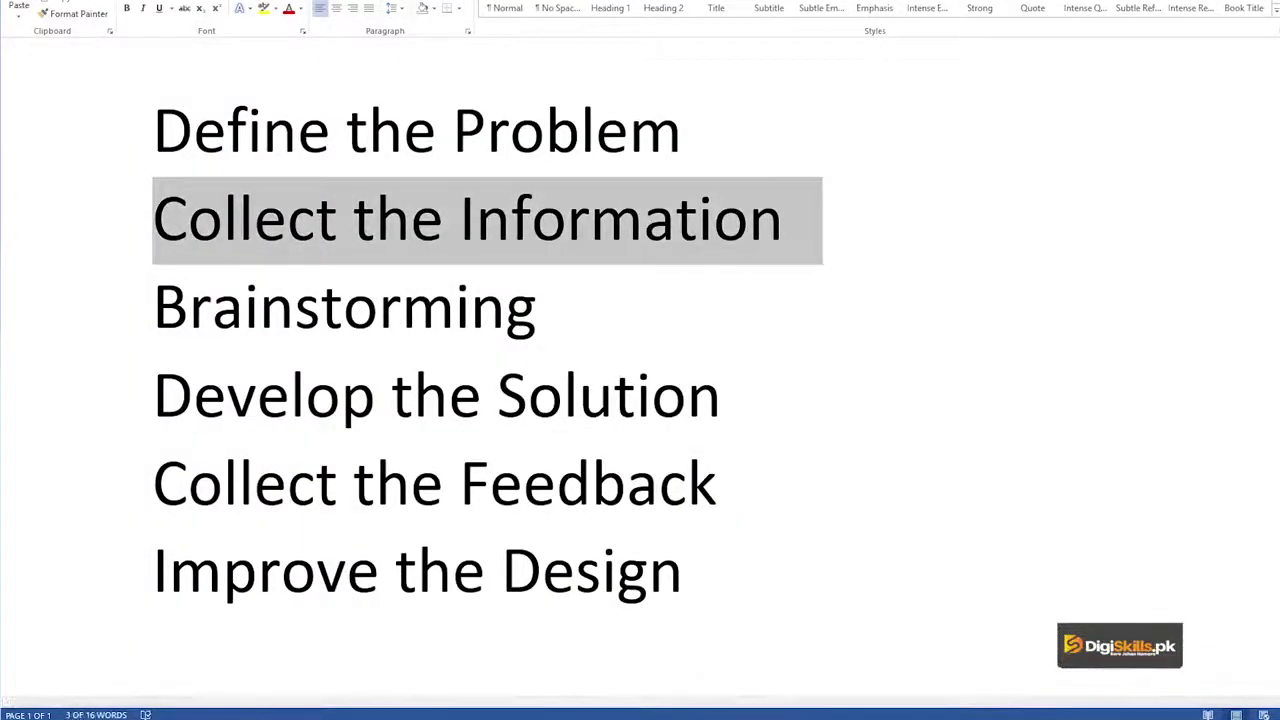
pyautogui.hotkey('alt', 'Tab')
pyautogui.doubleClick(765, 356)
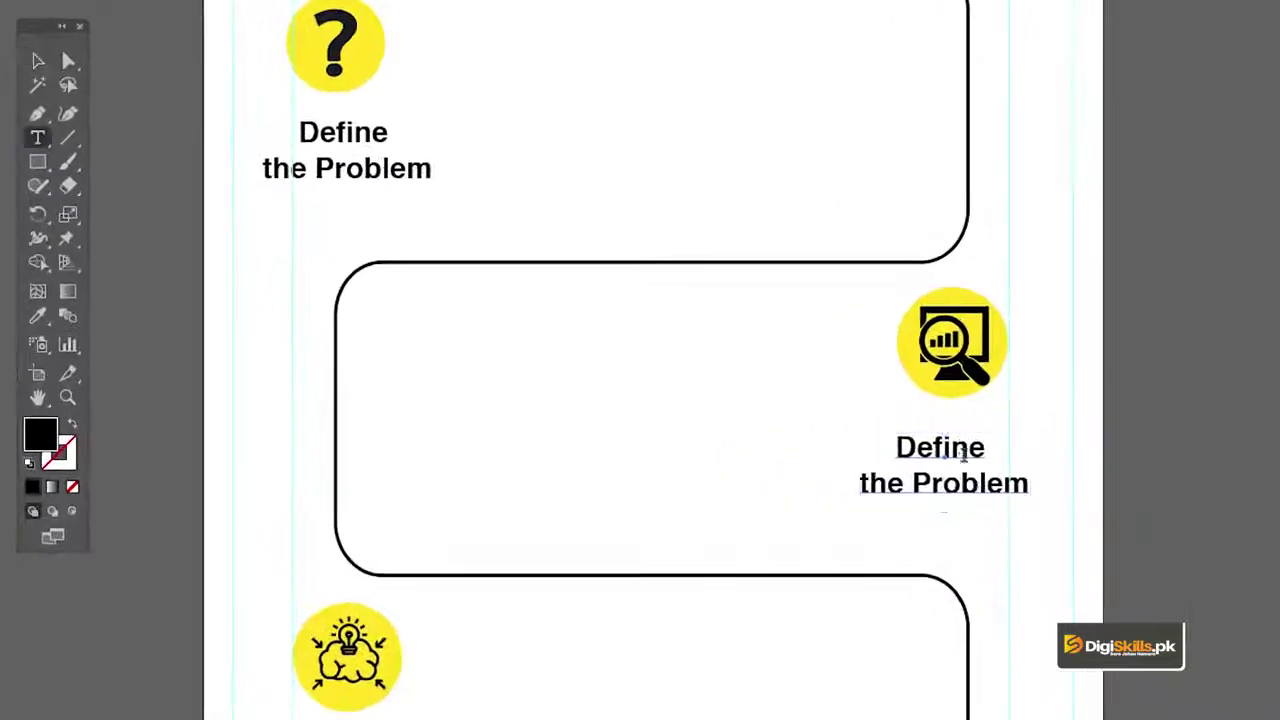
pyautogui.hotkey('ctrl', 'a')
pyautogui.hotkey('ctrl', 'v')
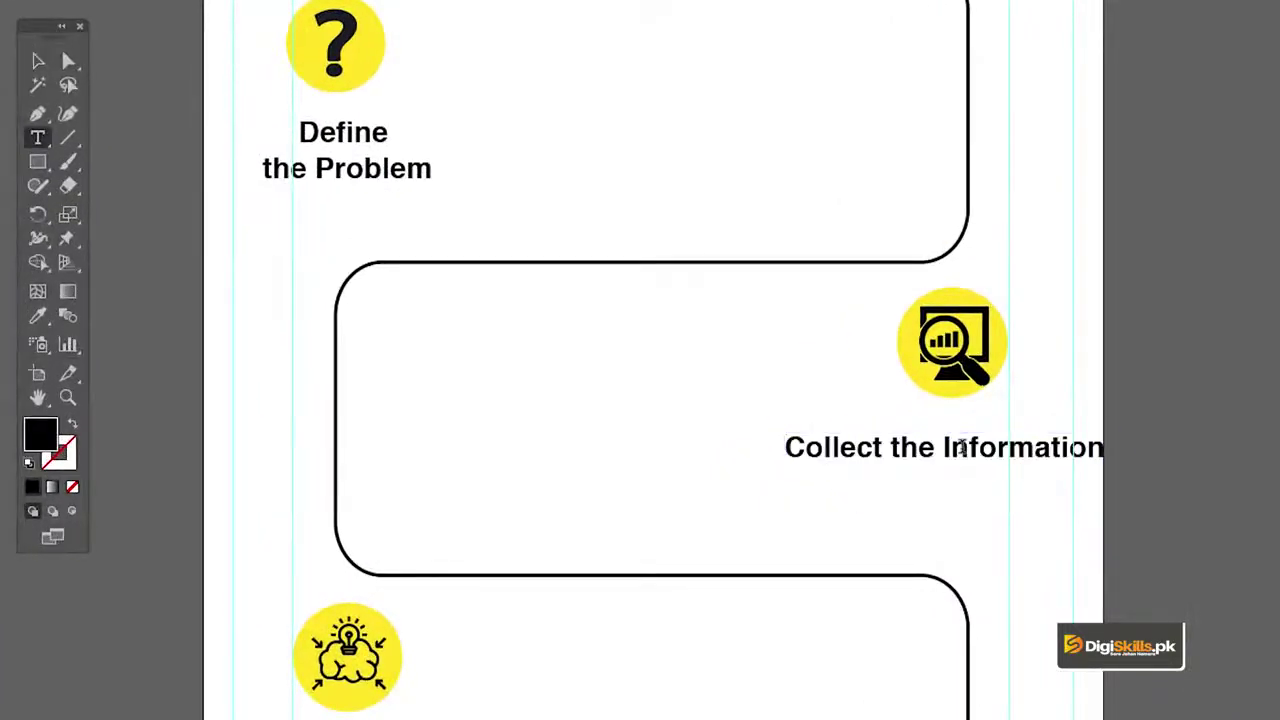
pyautogui.press('Return')
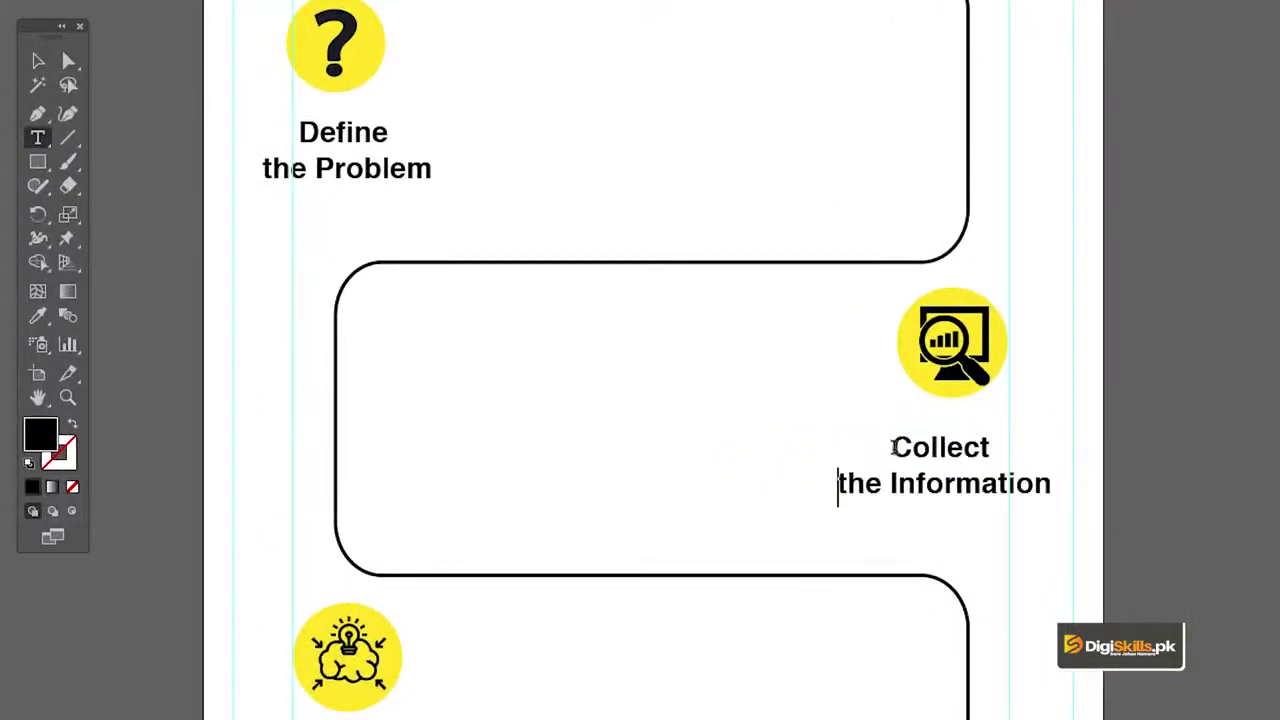
# Align the "Collect the Information" heading and its monitor icon by their horizontal centres and move the heading slightly up.
pyautogui.click(38, 62)
pyautogui.keyDown('shift'); pyautogui.click(950, 340); pyautogui.keyUp('shift')
pyautogui.click(573, 52)
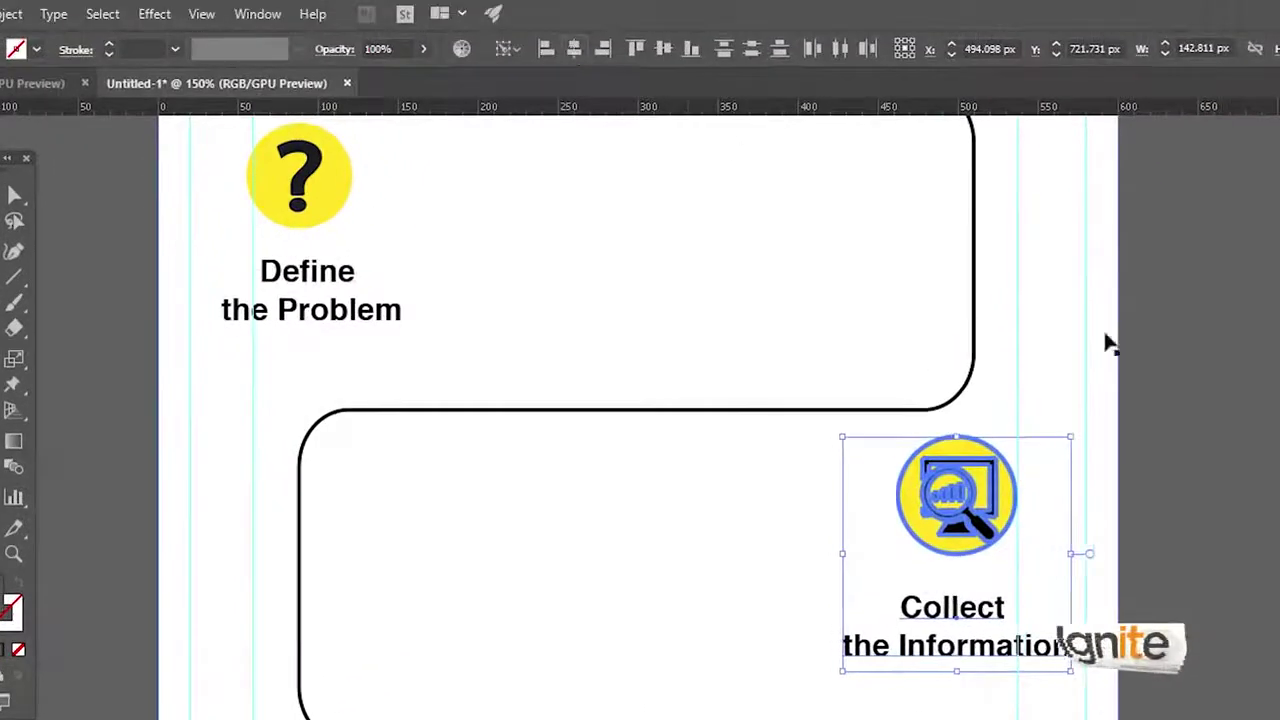
pyautogui.click(1152, 372)
pyautogui.moveTo(985, 645); pyautogui.dragTo(995, 618)
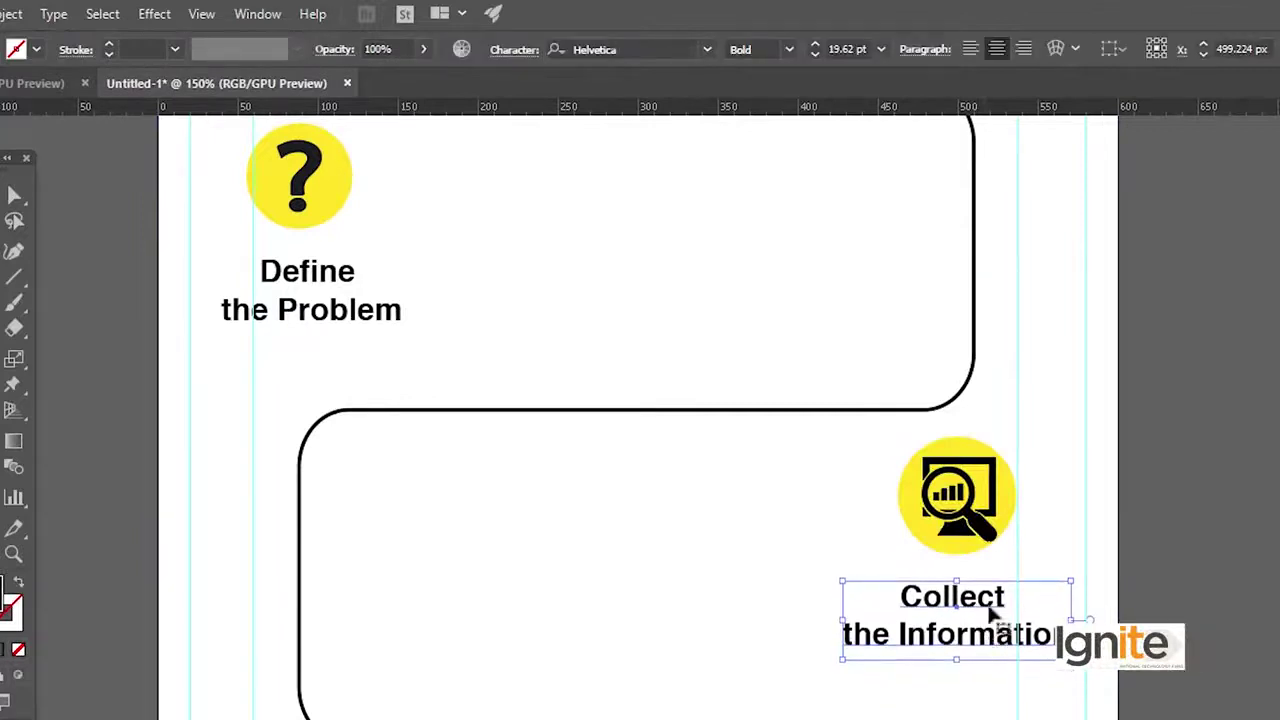
# Duplicate the "Collect the Information" heading to below the brain-and-bulb icon under the path's third line.
pyautogui.scroll(-10, 995, 618)
pyautogui.hscroll(-3, 995, 618)
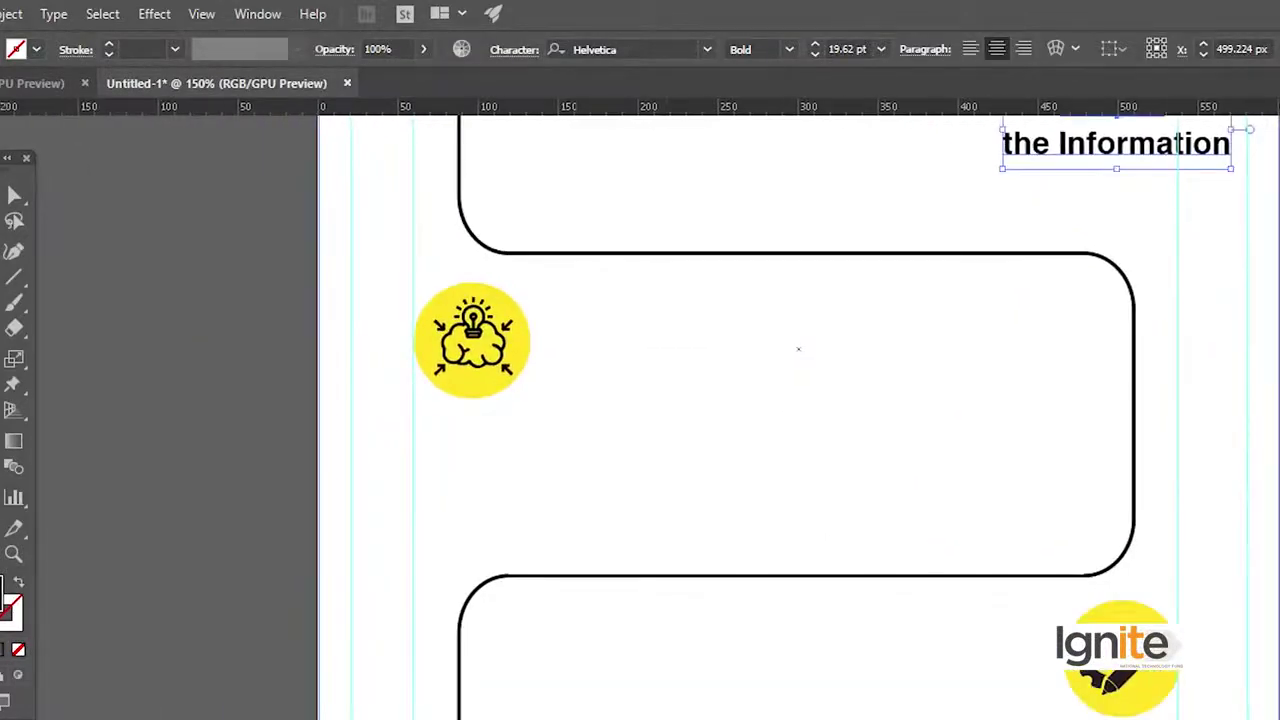
pyautogui.scroll(3, 668, 548)
pyautogui.moveTo(1094, 251); pyautogui.dragTo(455, 573)
pyautogui.scroll(-1, 589, 483)
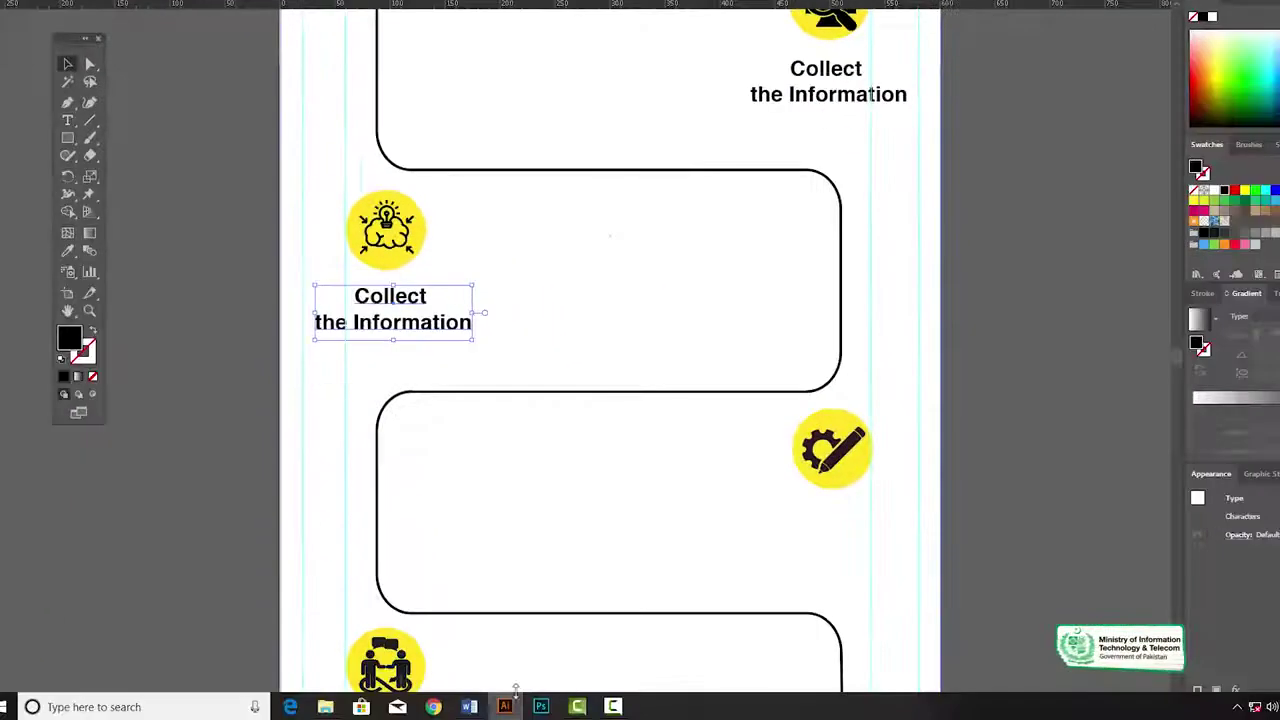
# Replace the heading text below the brain-and-bulb icon with "Brainstorming" copied from the Word document.
pyautogui.click(470, 707)
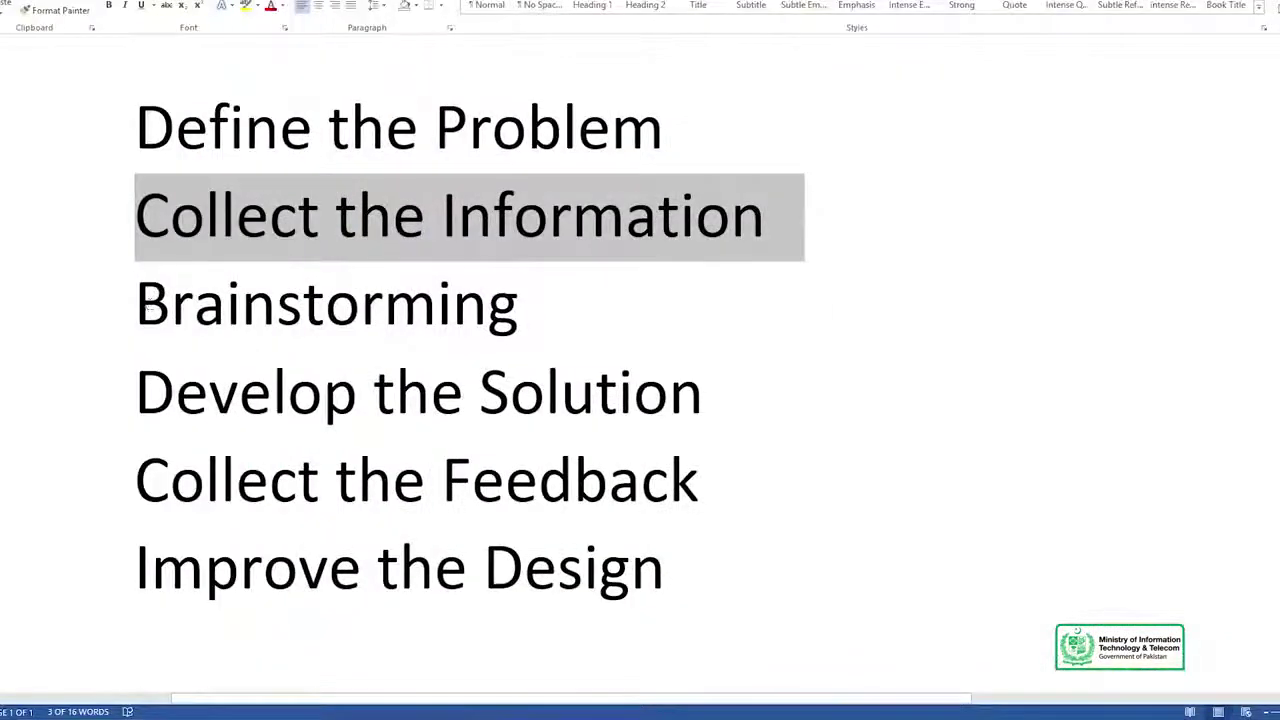
pyautogui.tripleClick(644, 317)
pyautogui.hotkey('ctrl', 'c')
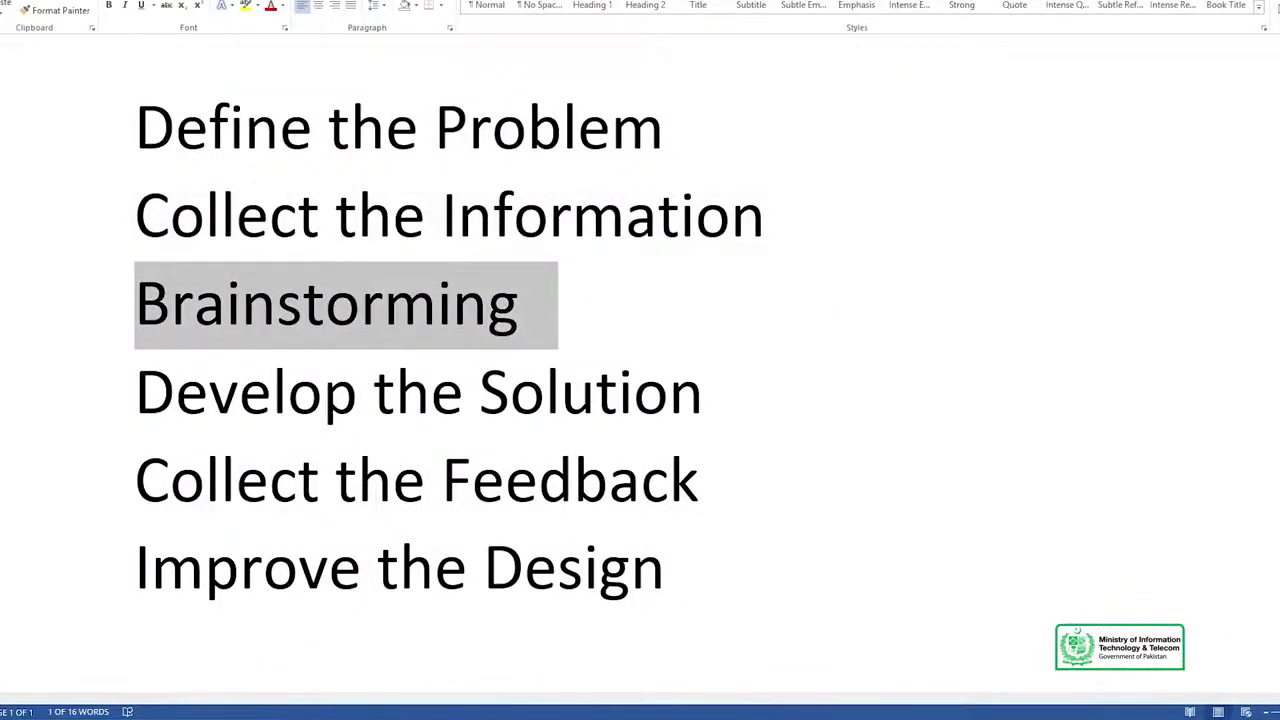
pyautogui.hotkey('alt', 'Tab')
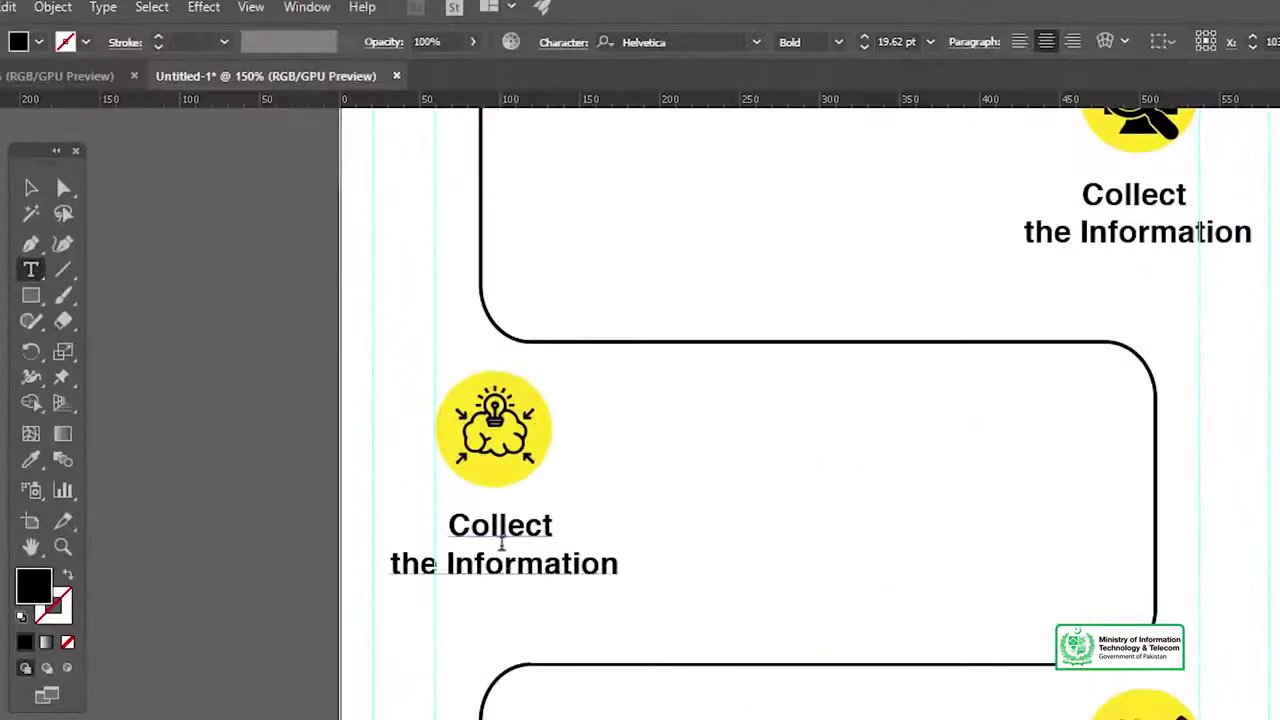
pyautogui.tripleClick(390, 307)
pyautogui.hotkey('ctrl', 'v')
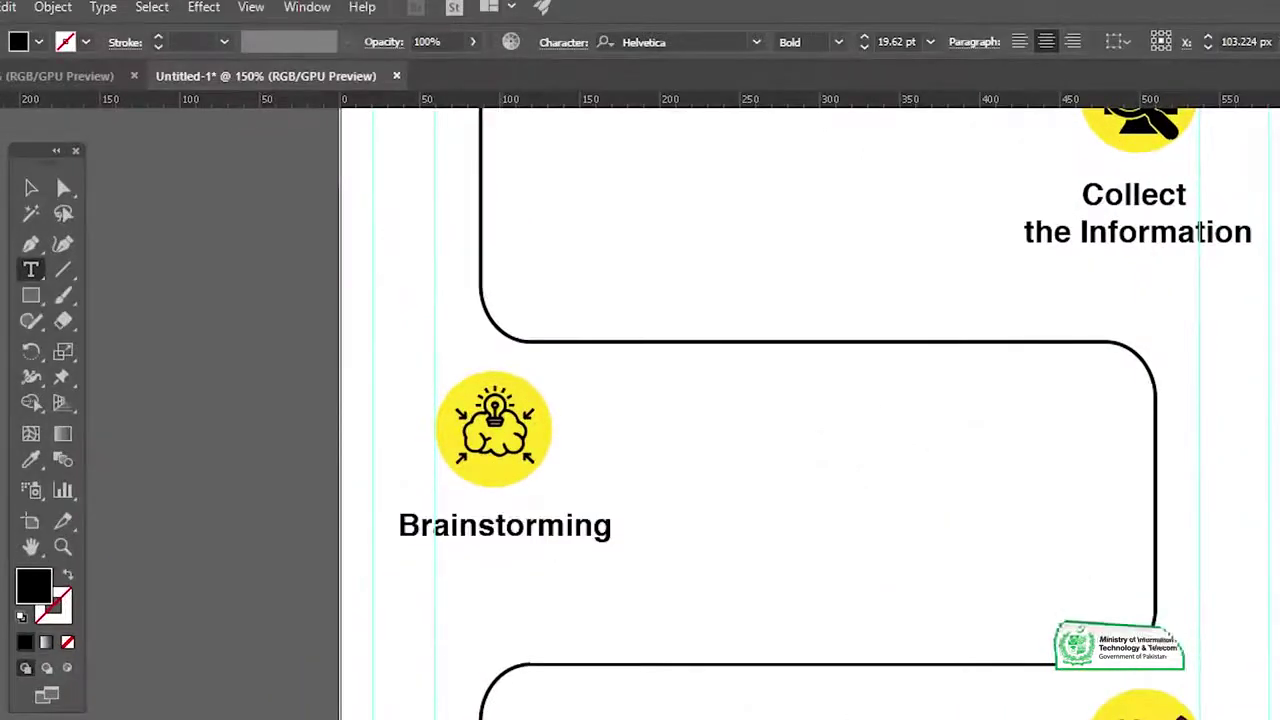
# Align the "Brainstorming" heading and the brain-and-bulb icon by their horizontal centres and deselect them.
pyautogui.press('Escape')
pyautogui.keyDown('shift'); pyautogui.click(491, 465); pyautogui.keyUp('shift')
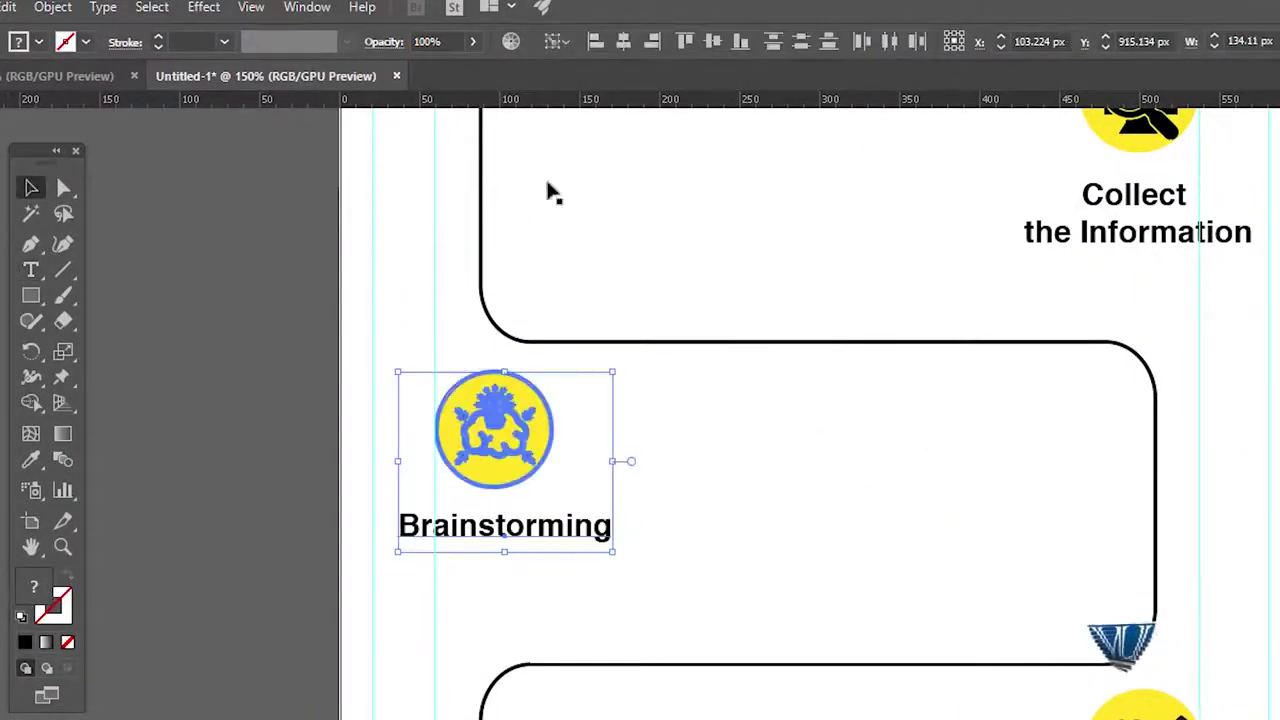
pyautogui.scroll(-5, 843, 463)
pyautogui.hscroll(3, 863, 489)
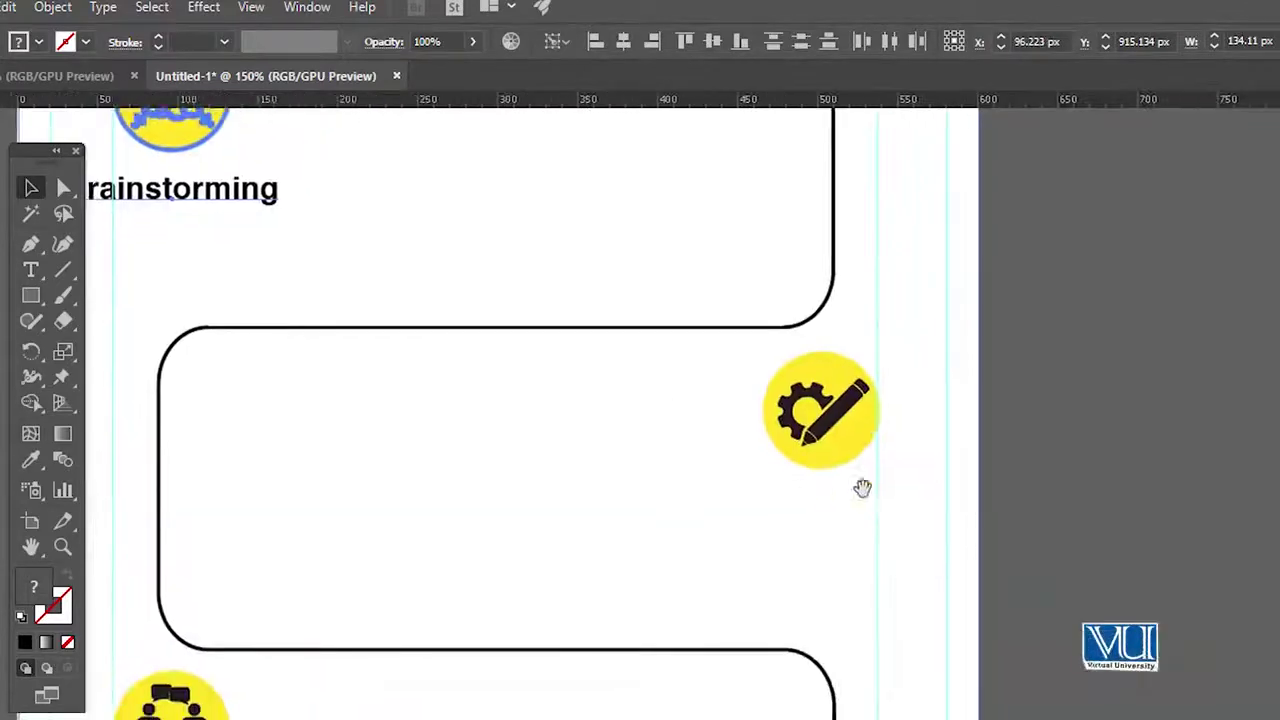
pyautogui.scroll(3, 1004, 481)
pyautogui.hscroll(-3, 1004, 481)
pyautogui.click(251, 260)
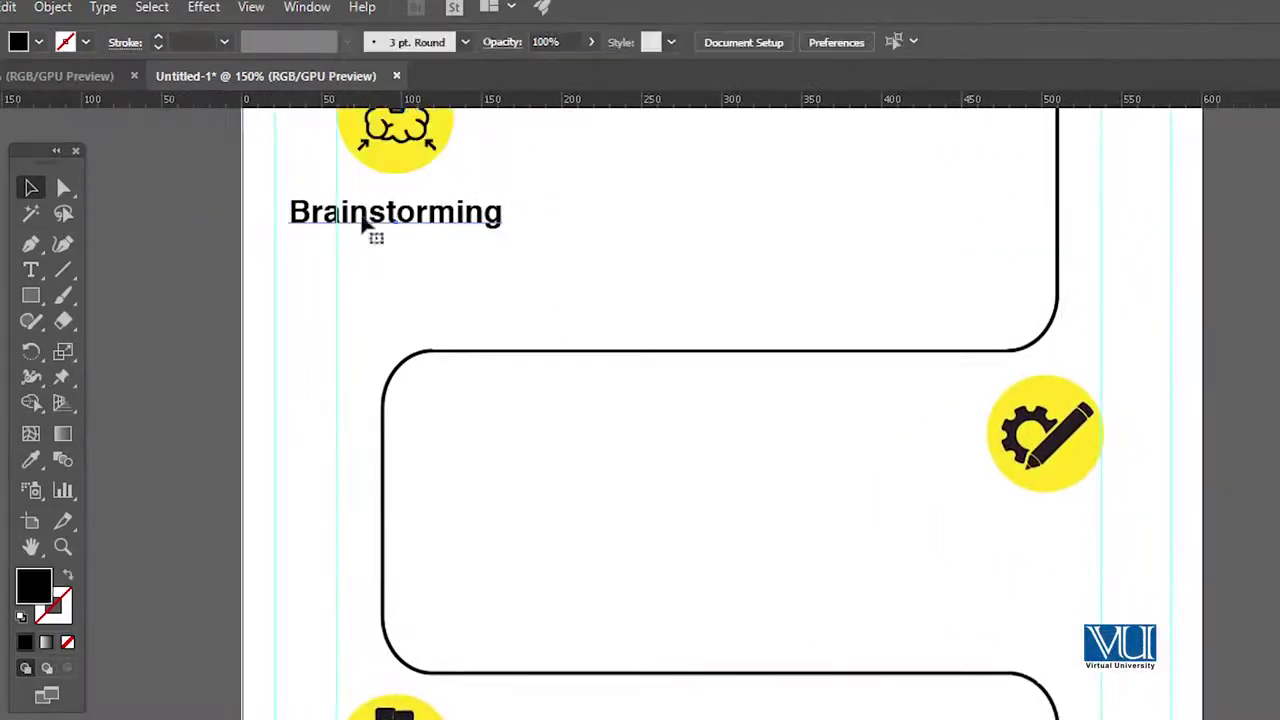
# Duplicate the "Brainstorming" heading to below the gear-and-pencil icon under the path's fourth line.
pyautogui.click(366, 229)
pyautogui.moveTo(443, 218); pyautogui.dragTo(1048, 551)
pyautogui.scroll(-2, 974, 529)
pyautogui.hscroll(1, 974, 529)
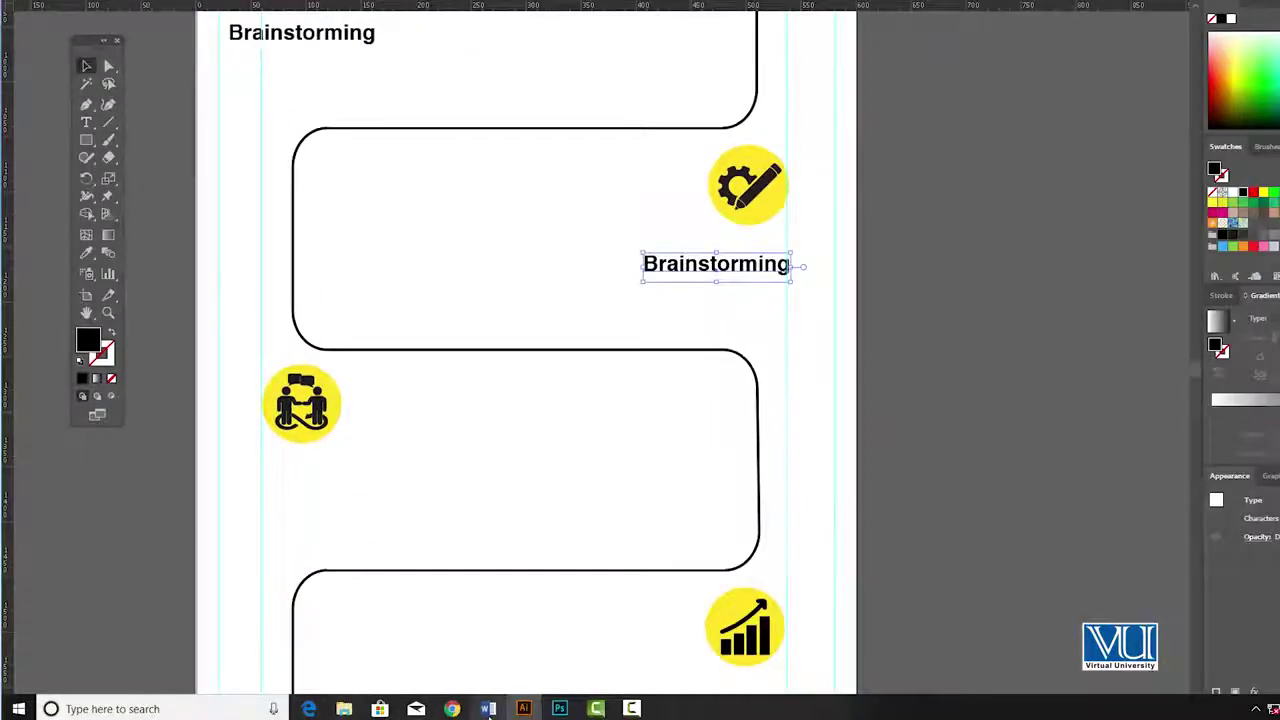
# Replace the heading below the gear-and-pencil icon with "Develop the Solution" from the Word document, breaking it into two lines after "Develop".
pyautogui.click(488, 709)
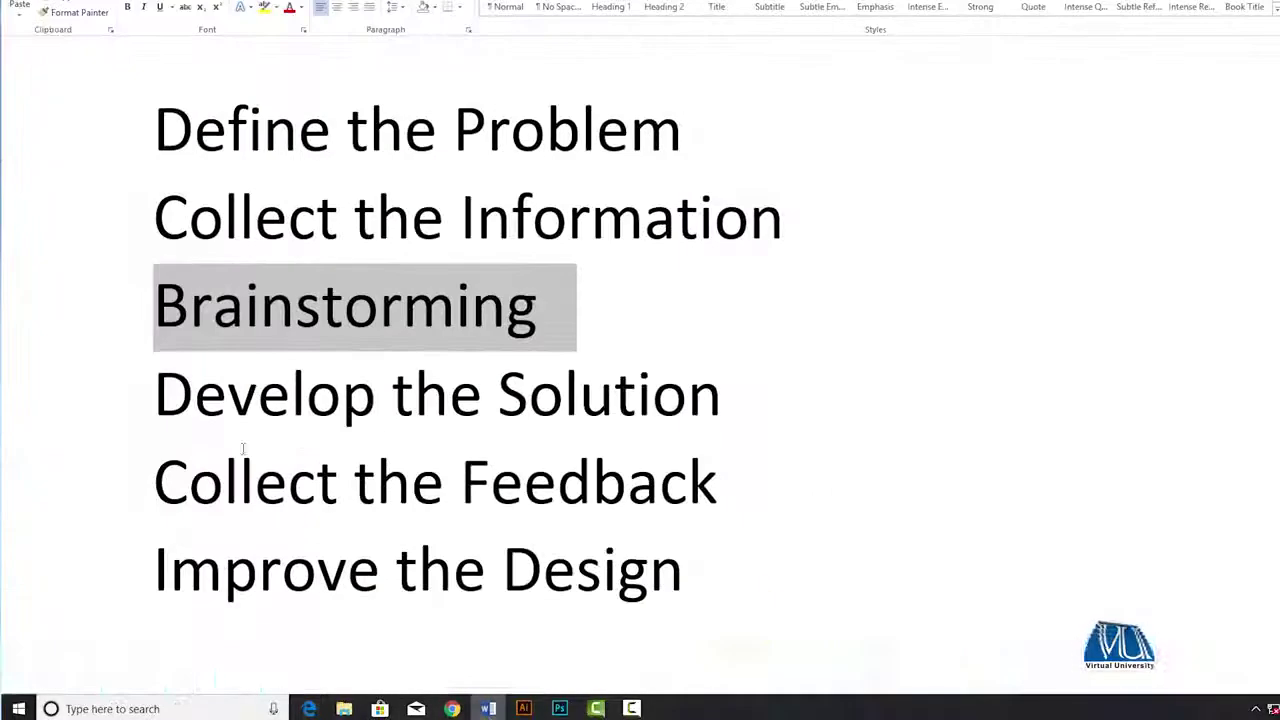
pyautogui.click(258, 392)
pyautogui.tripleClick(839, 400)
pyautogui.hotkey('ctrl', 'c')
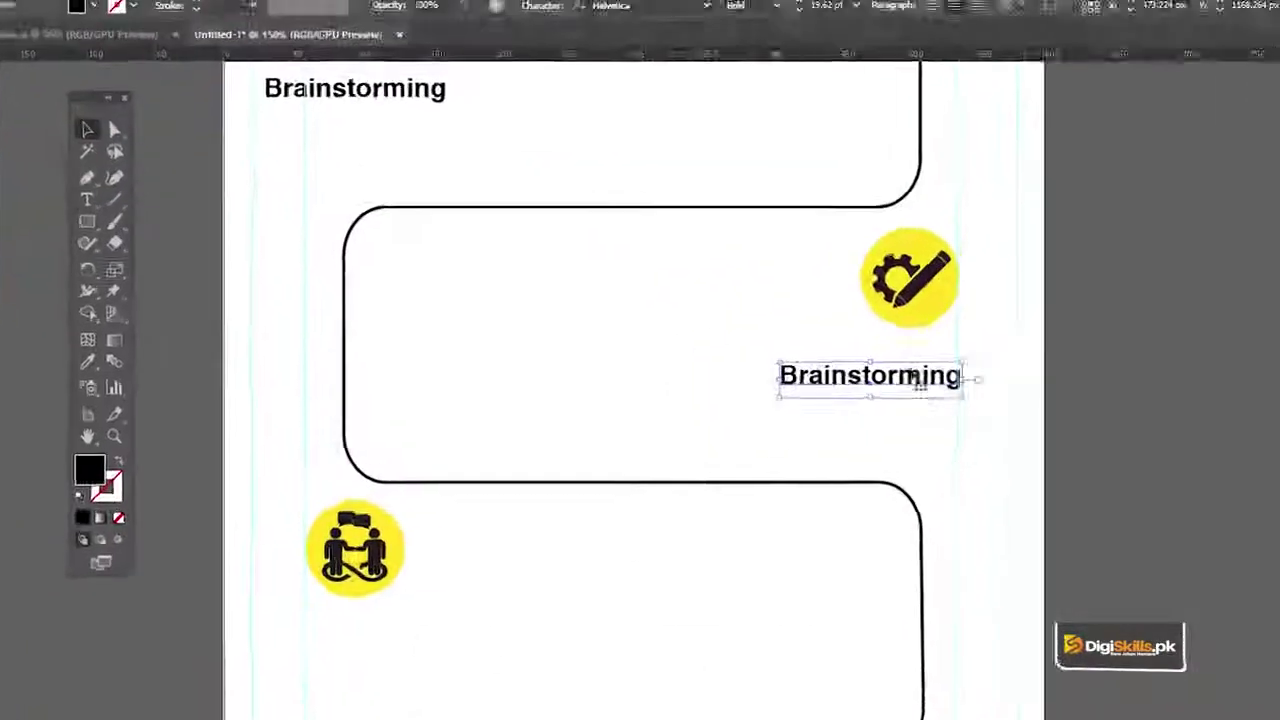
pyautogui.press('t')
pyautogui.doubleClick(910, 377)
pyautogui.hotkey('ctrl', 'v')
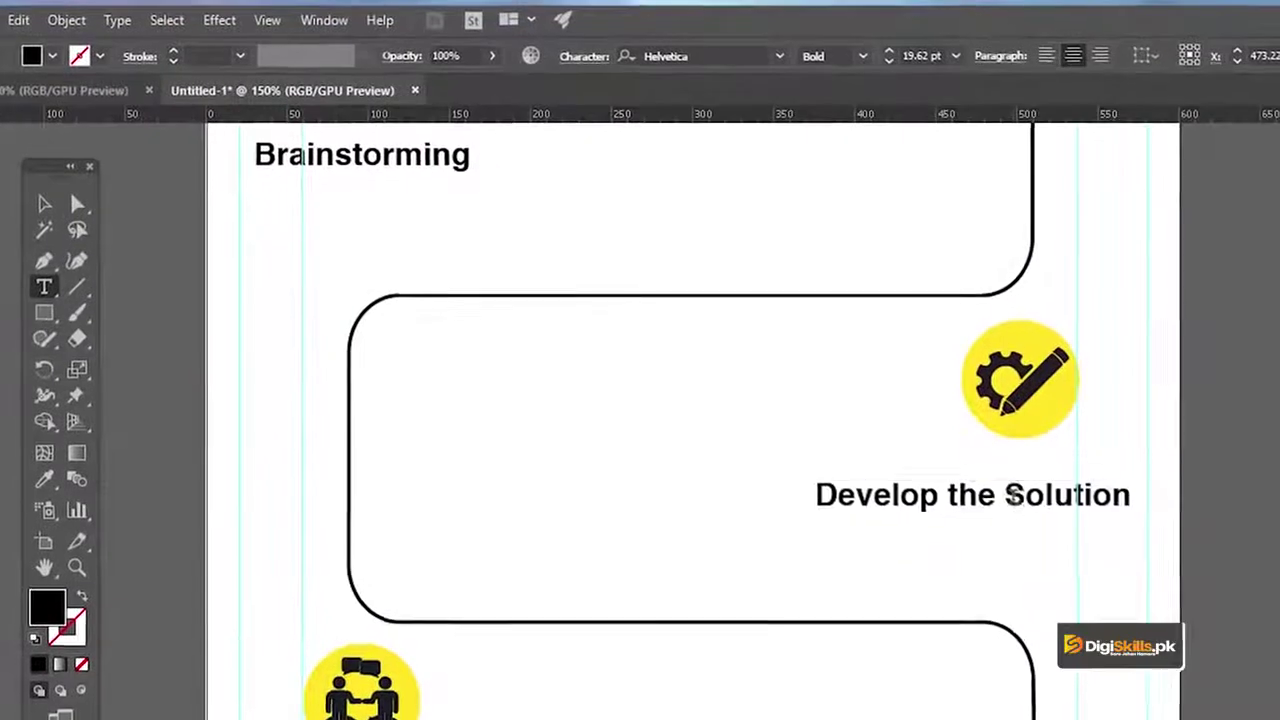
pyautogui.click(943, 494)
pyautogui.press('Return')
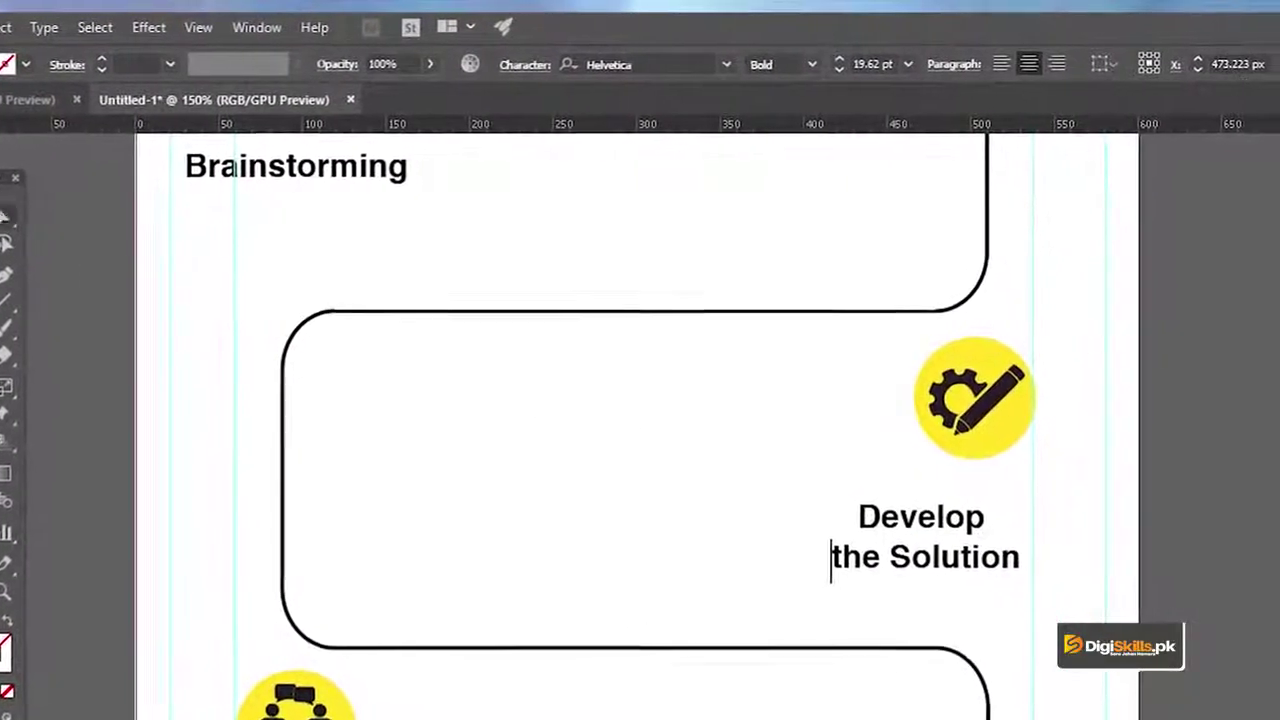
# Align the "Develop the Solution" heading and the gear-and-pencil icon by their horizontal centres and deselect them.
pyautogui.press('Escape')
pyautogui.keyDown('shift'); pyautogui.click(994, 408); pyautogui.keyUp('shift')
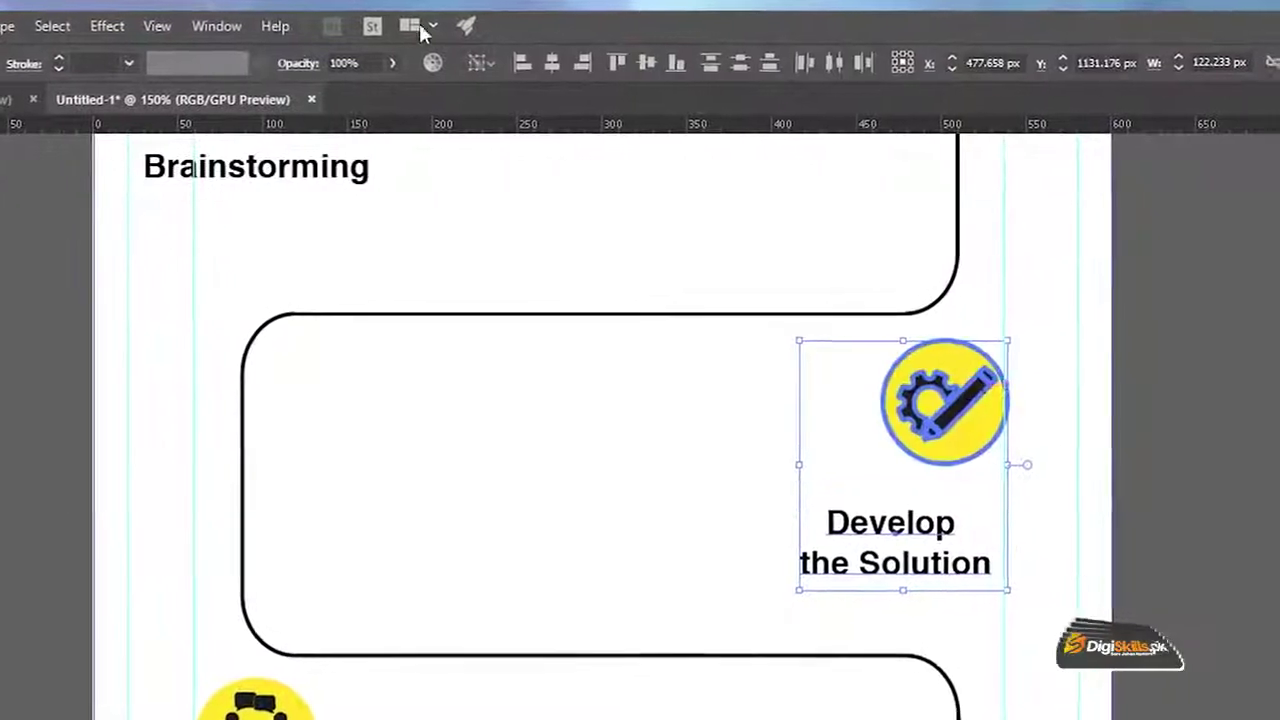
pyautogui.click(552, 63)
pyautogui.click(1218, 463)
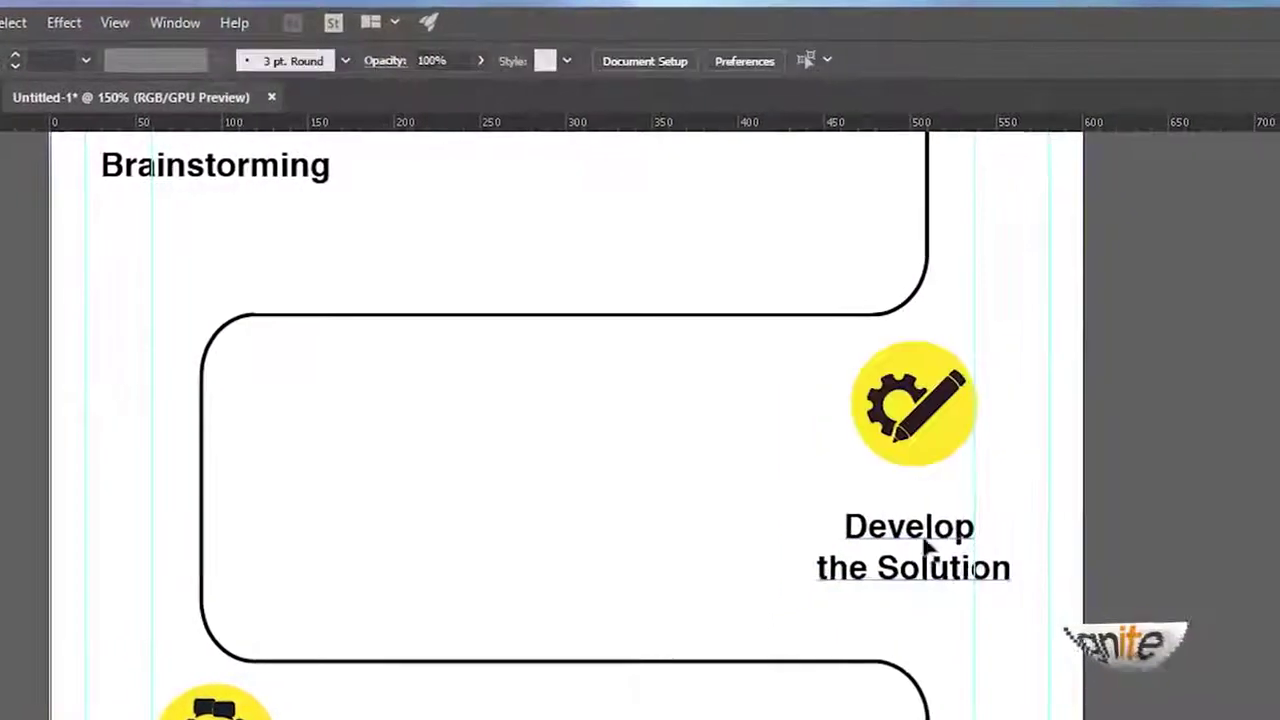
# Duplicate the "Develop the Solution" heading to below the handshake icon under the path's fifth line.
pyautogui.click(925, 548)
pyautogui.press('space')
pyautogui.moveTo(202, 165); pyautogui.dragTo(231, 297)
pyautogui.moveTo(726, 697); pyautogui.dragTo(758, 698)
pyautogui.press('space')
pyautogui.moveTo(556, 535); pyautogui.dragTo(725, 215)
pyautogui.moveTo(575, 505); pyautogui.dragTo(561, 460)
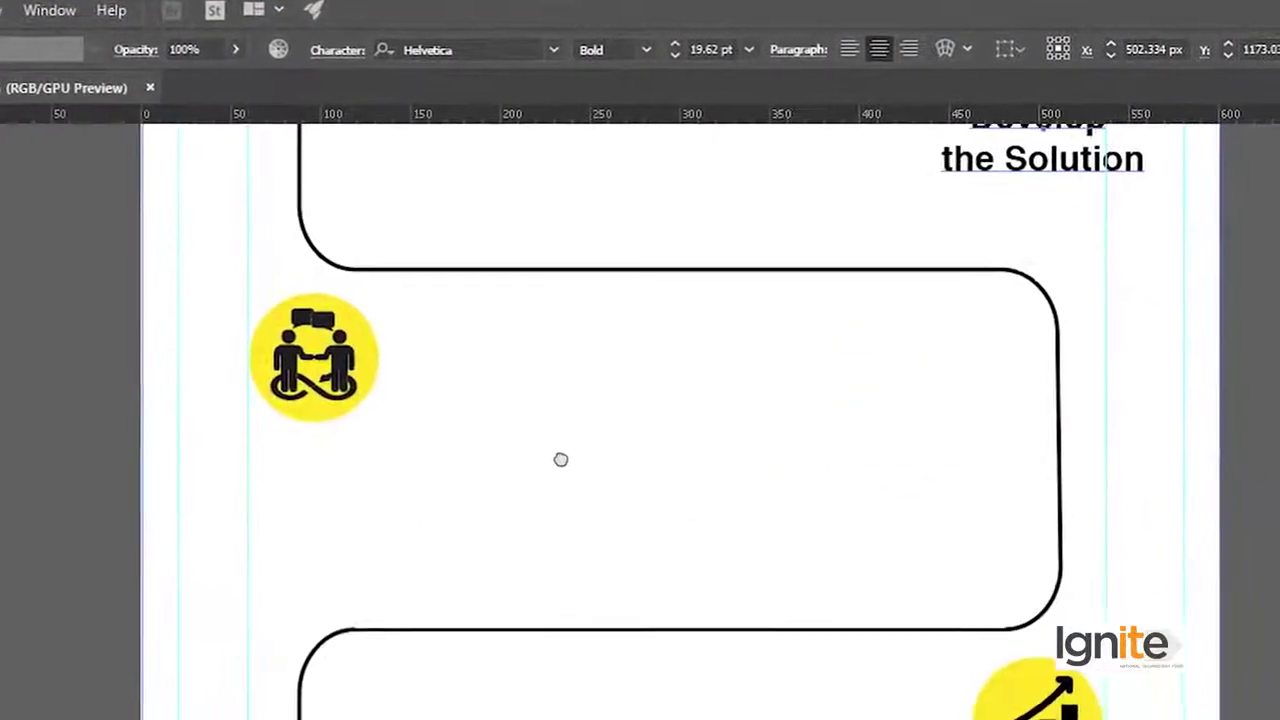
pyautogui.click(1038, 170)
pyautogui.keyDown('alt'); pyautogui.moveTo(1030, 182); pyautogui.dragTo(310, 518); pyautogui.keyUp('alt')
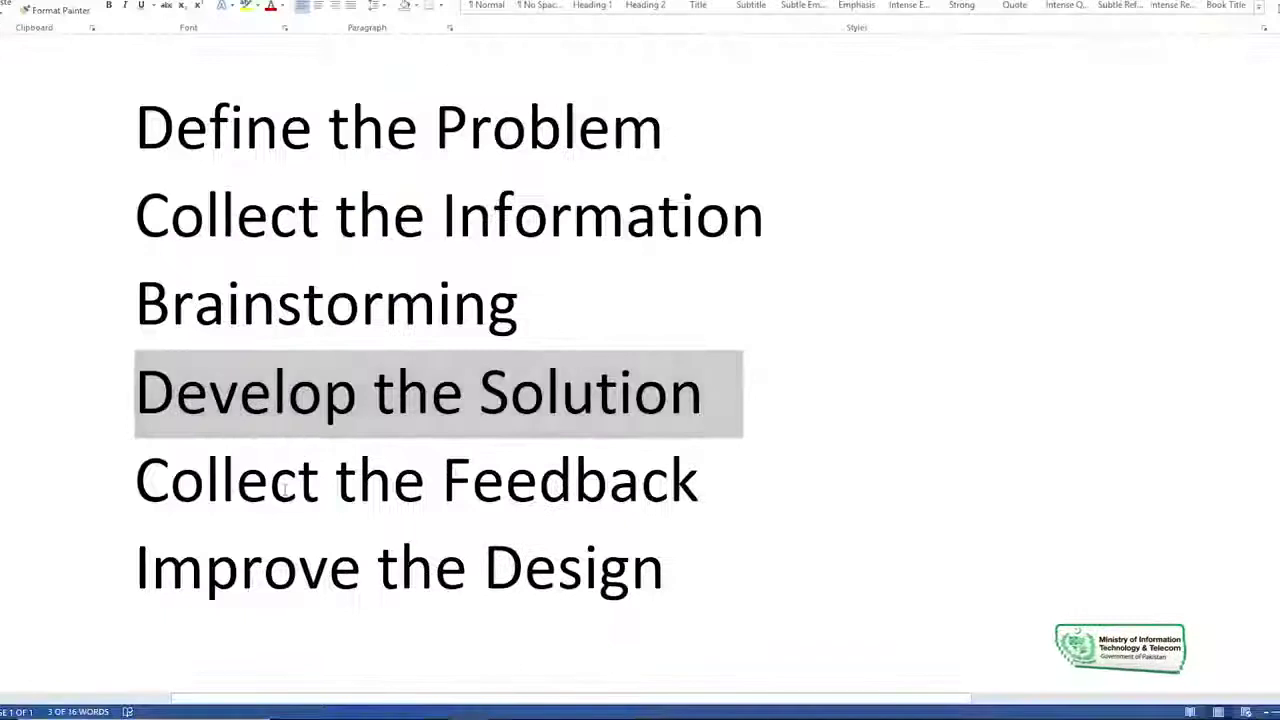
# Replace the heading below the handshake icon with "Collect the Feedback" from the Word document, breaking it into two lines after "Collect".
pyautogui.click(297, 480)
pyautogui.moveTo(668, 485); pyautogui.dragTo(793, 486)
pyautogui.hotkey('ctrl', 'c')
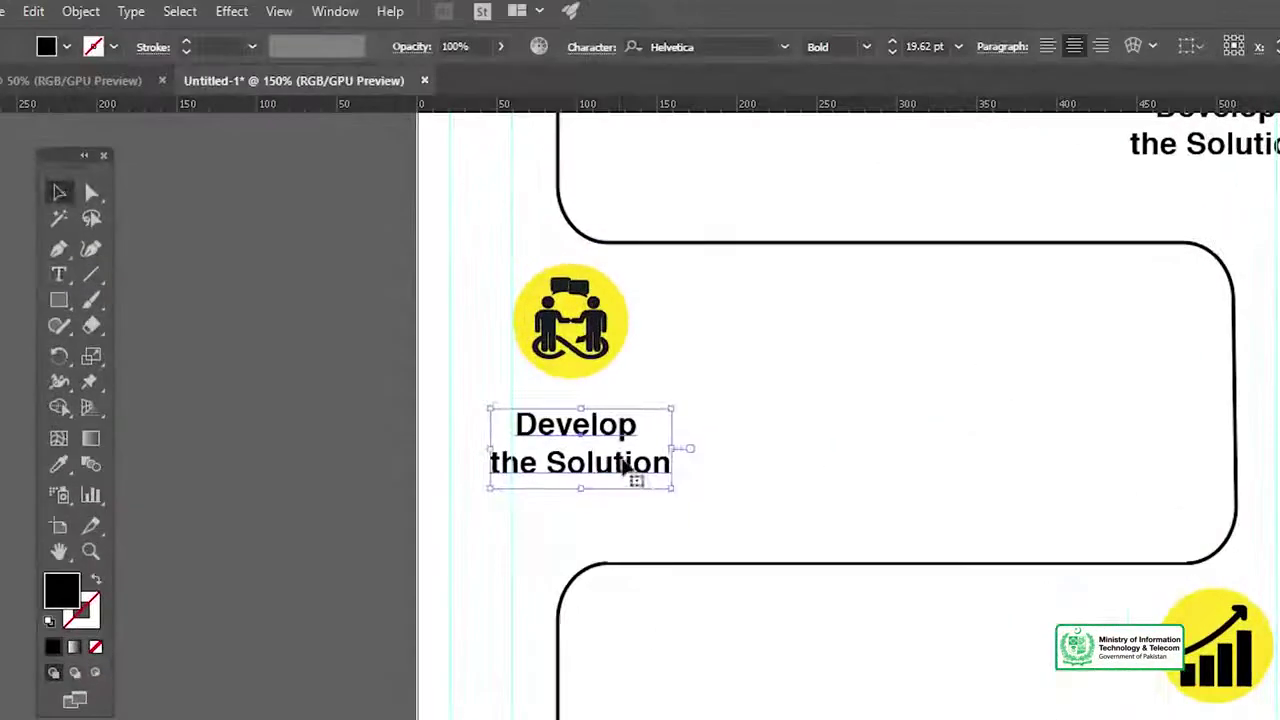
pyautogui.doubleClick(614, 444)
pyautogui.hotkey('ctrl', 'a')
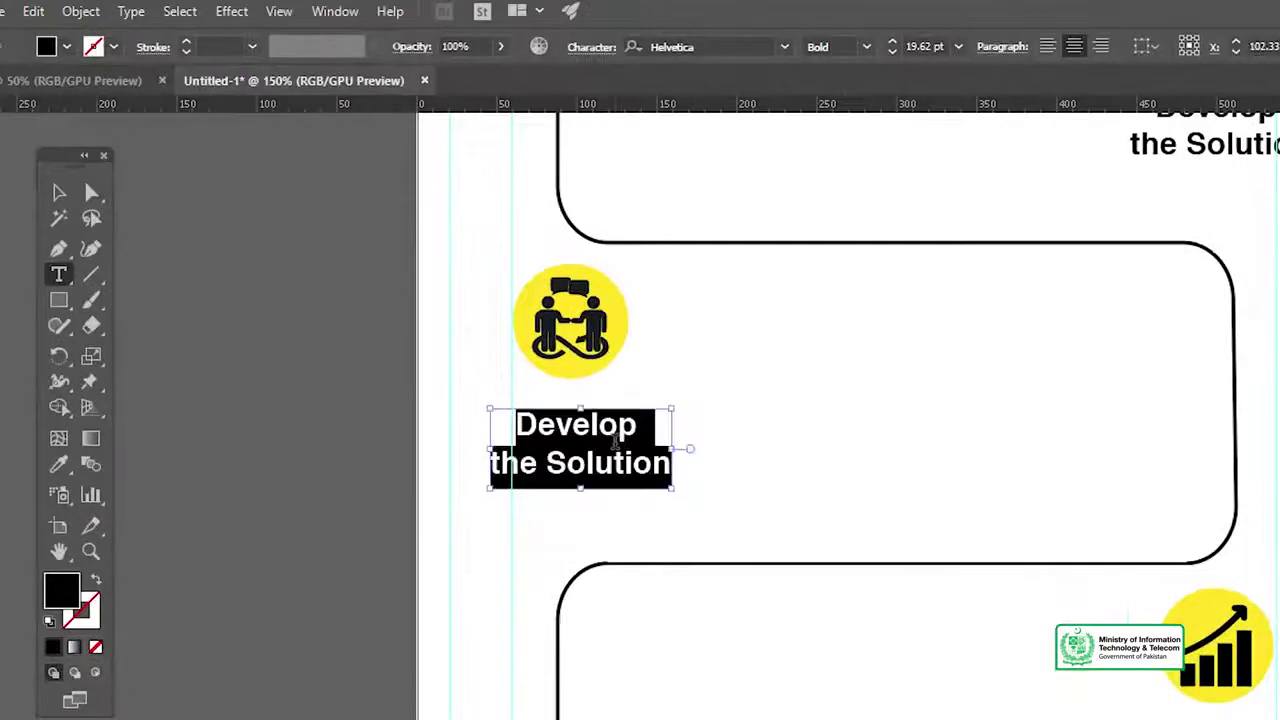
pyautogui.hotkey('ctrl', 'v')
pyautogui.press('Return')
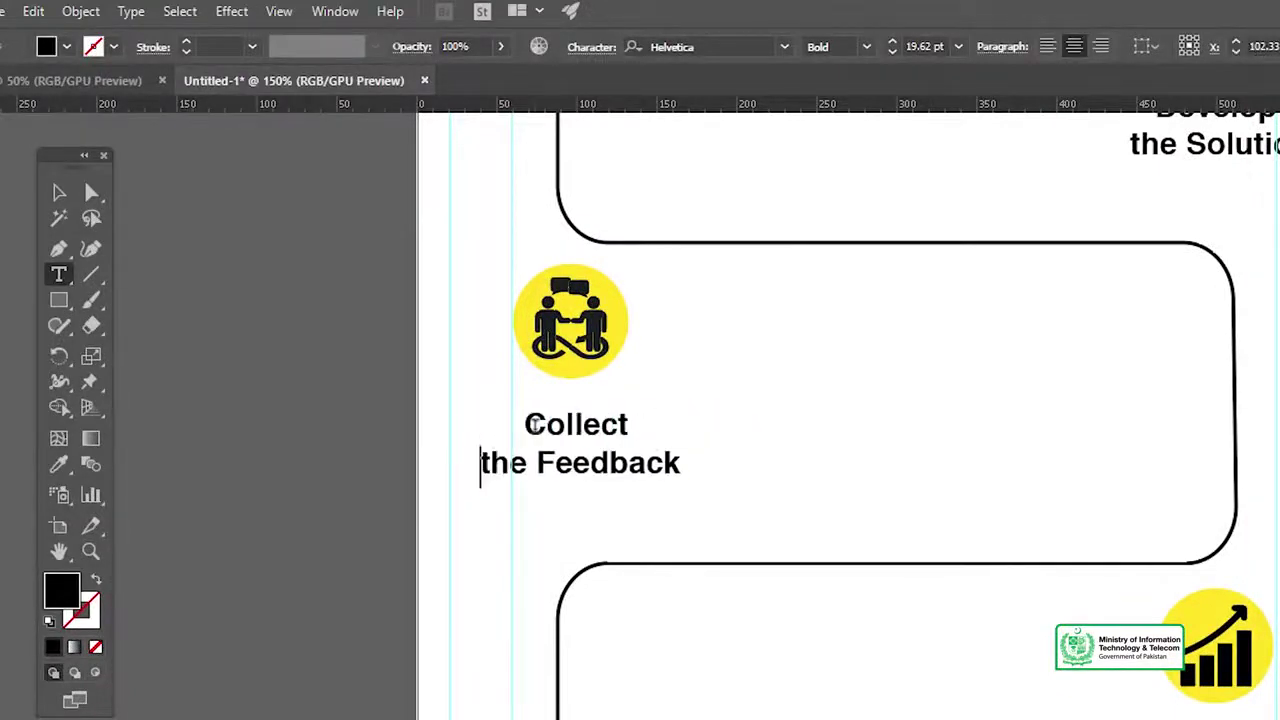
# Align the "Collect the Feedback" heading and the handshake icon by their horizontal centres, and nudge the heading slightly up.
pyautogui.press('Escape')
pyautogui.keyDown('shift'); pyautogui.click(566, 345); pyautogui.keyUp('shift')
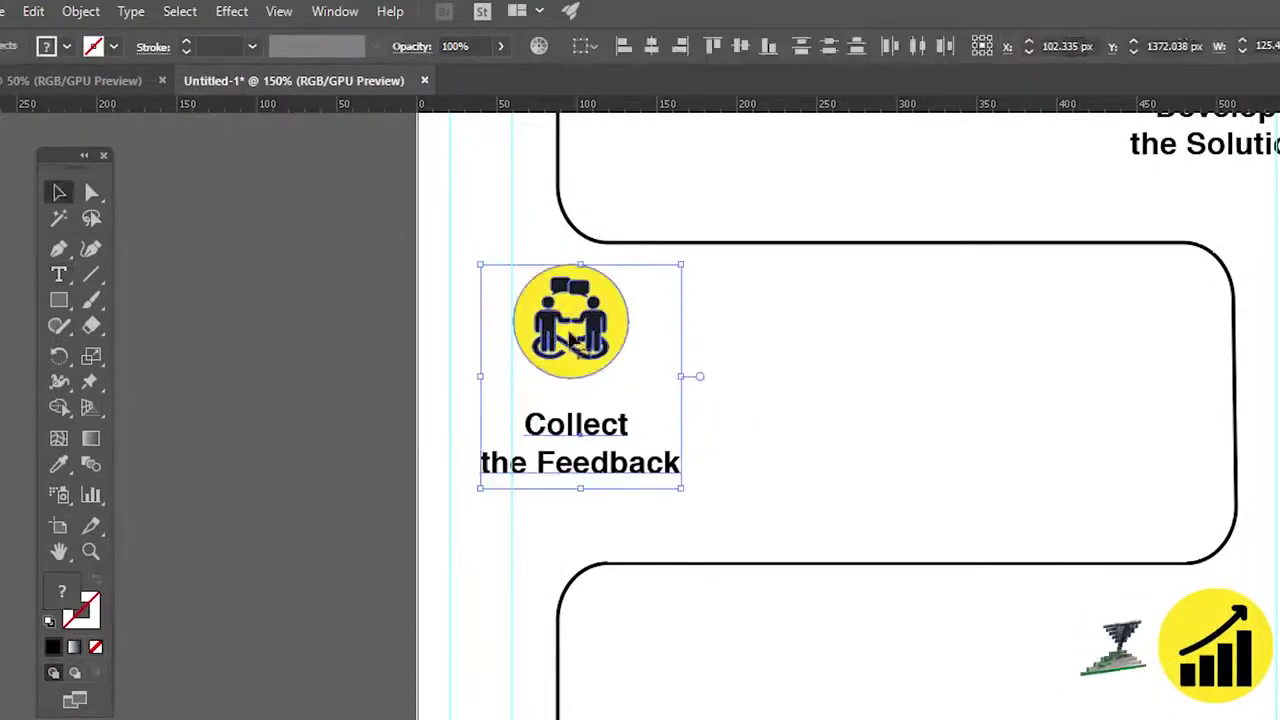
pyautogui.click(651, 47)
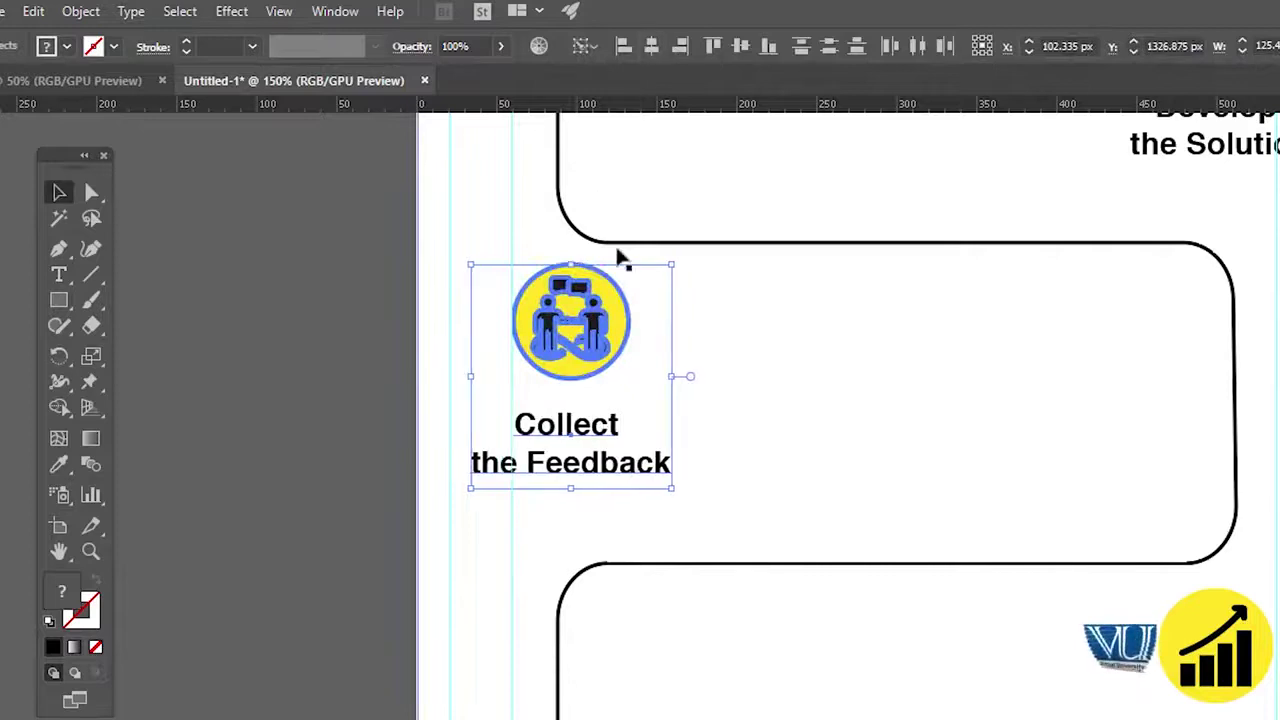
pyautogui.click(377, 292)
pyautogui.click(613, 430)
pyautogui.press('Up')
pyautogui.press('Up')
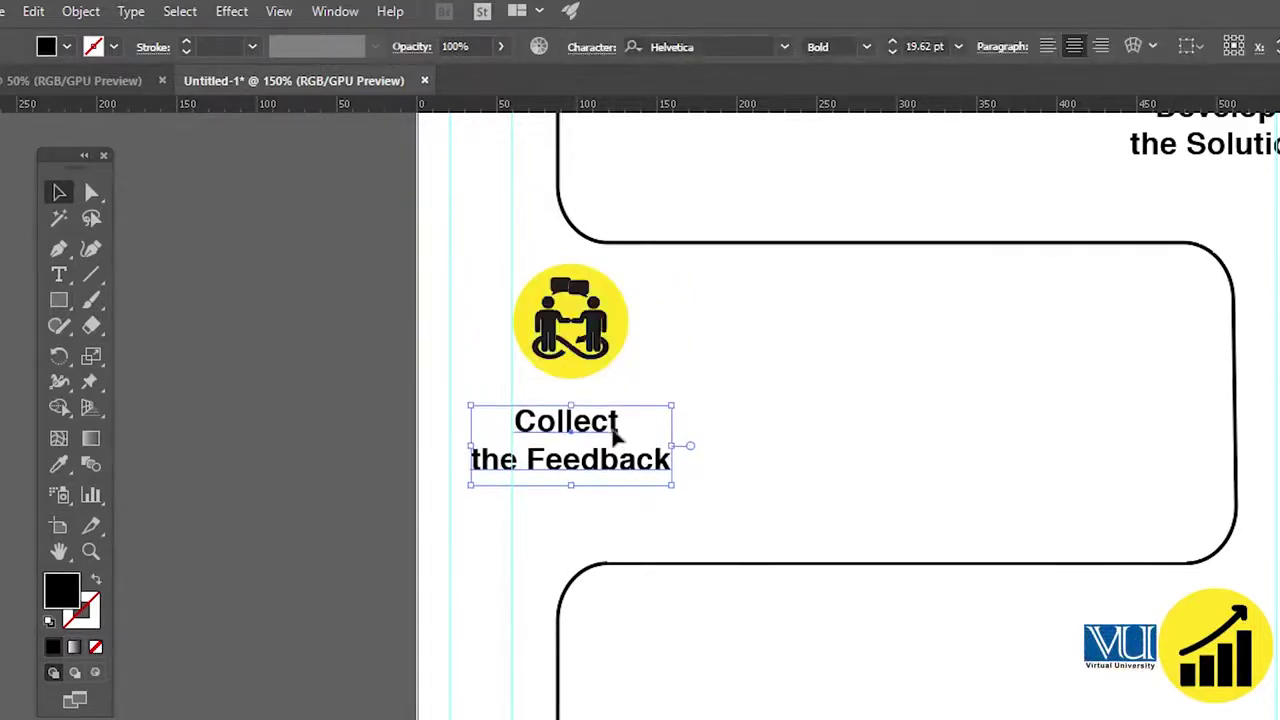
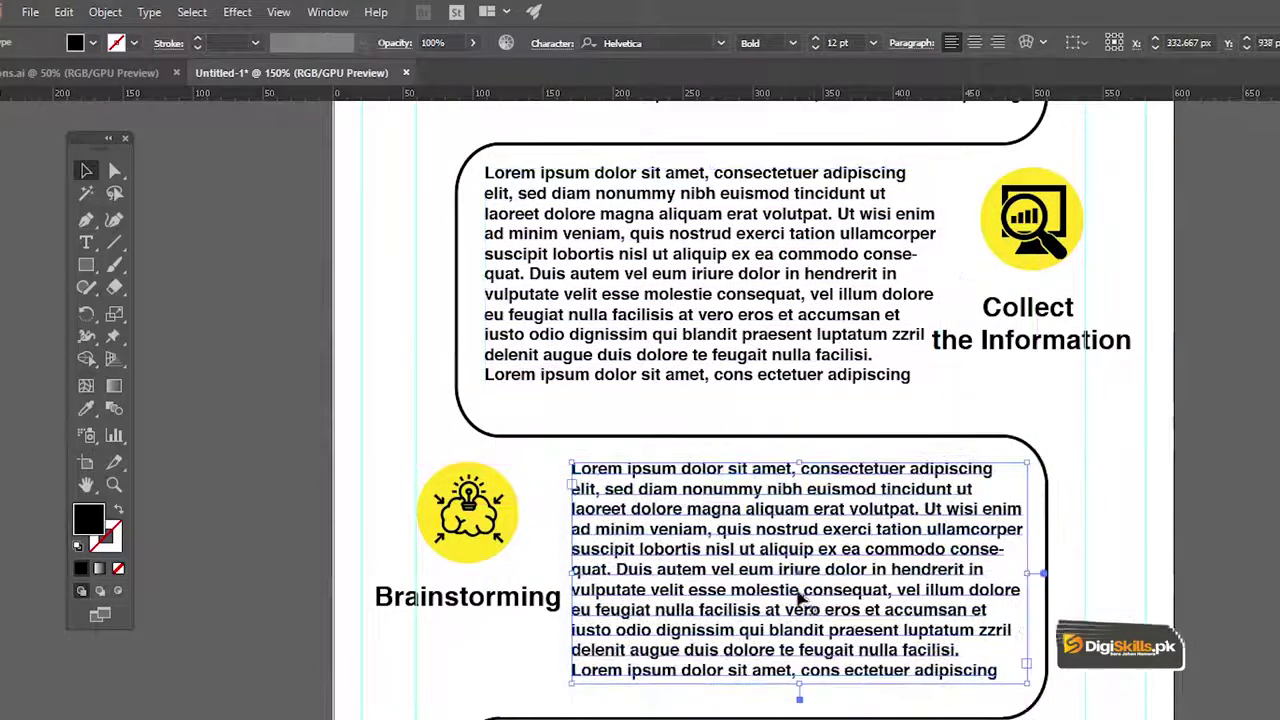
# Right-align all text of the lorem ipsum paragraph beside the "Brainstorming" heading.
pyautogui.doubleClick(806, 580)
pyautogui.hotkey('ctrl', 'a')
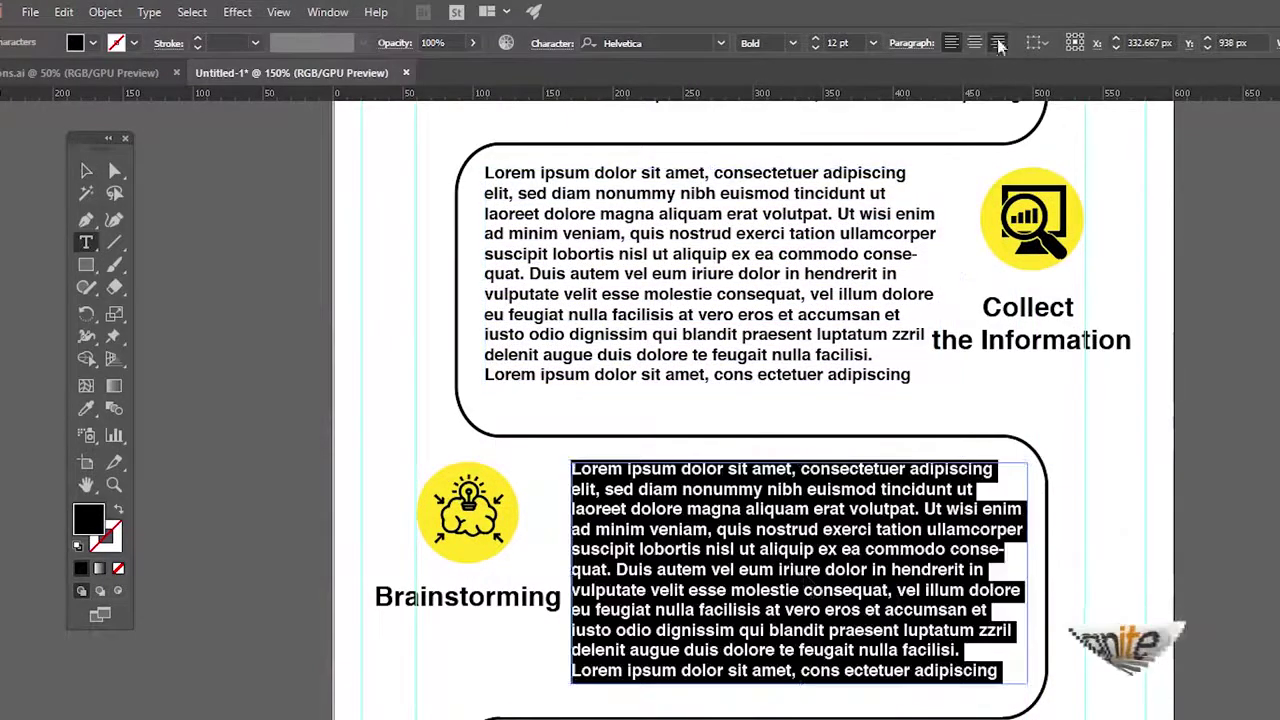
pyautogui.click(998, 43)
pyautogui.click(89, 171)
# Duplicate the "Brainstorming" paragraph into the path section beside "Develop the Solution" and left-align the copy's text.
pyautogui.scroll(-5, 940, 560)
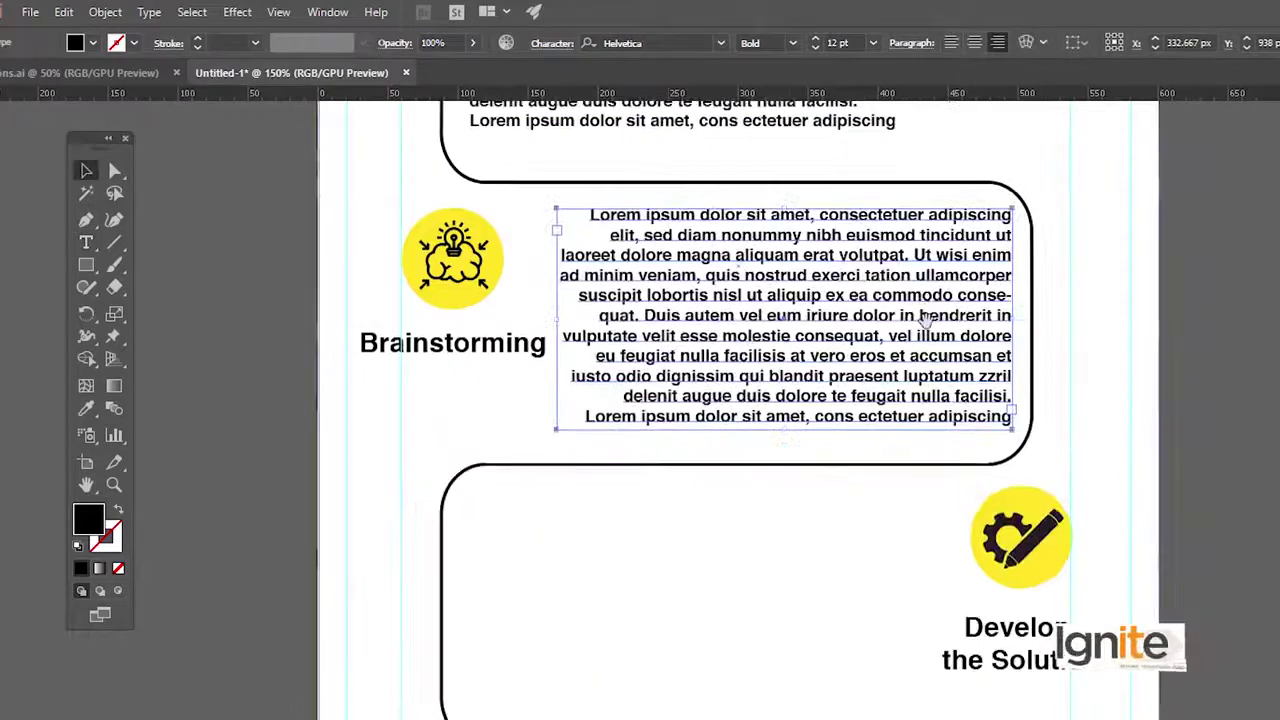
pyautogui.moveTo(854, 209); pyautogui.dragTo(758, 495)
pyautogui.press('t')
pyautogui.click(740, 467)
pyautogui.hotkey('ctrl', 'a')
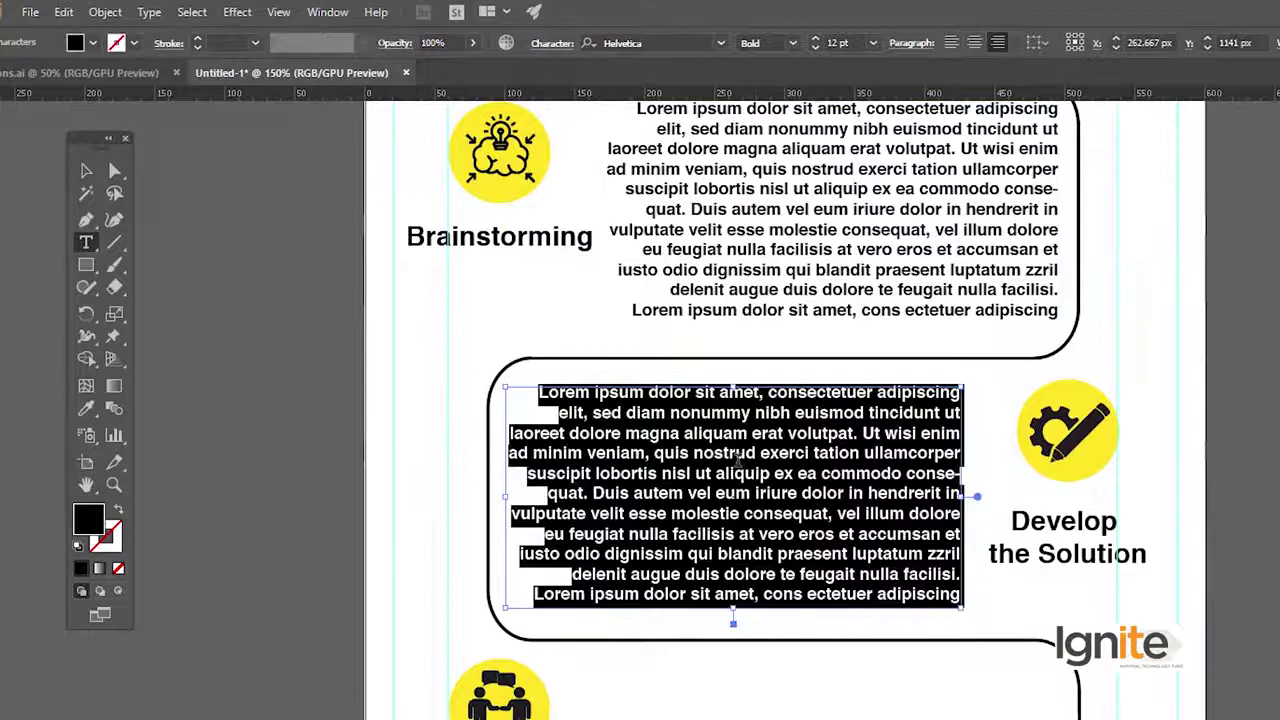
pyautogui.click(952, 43)
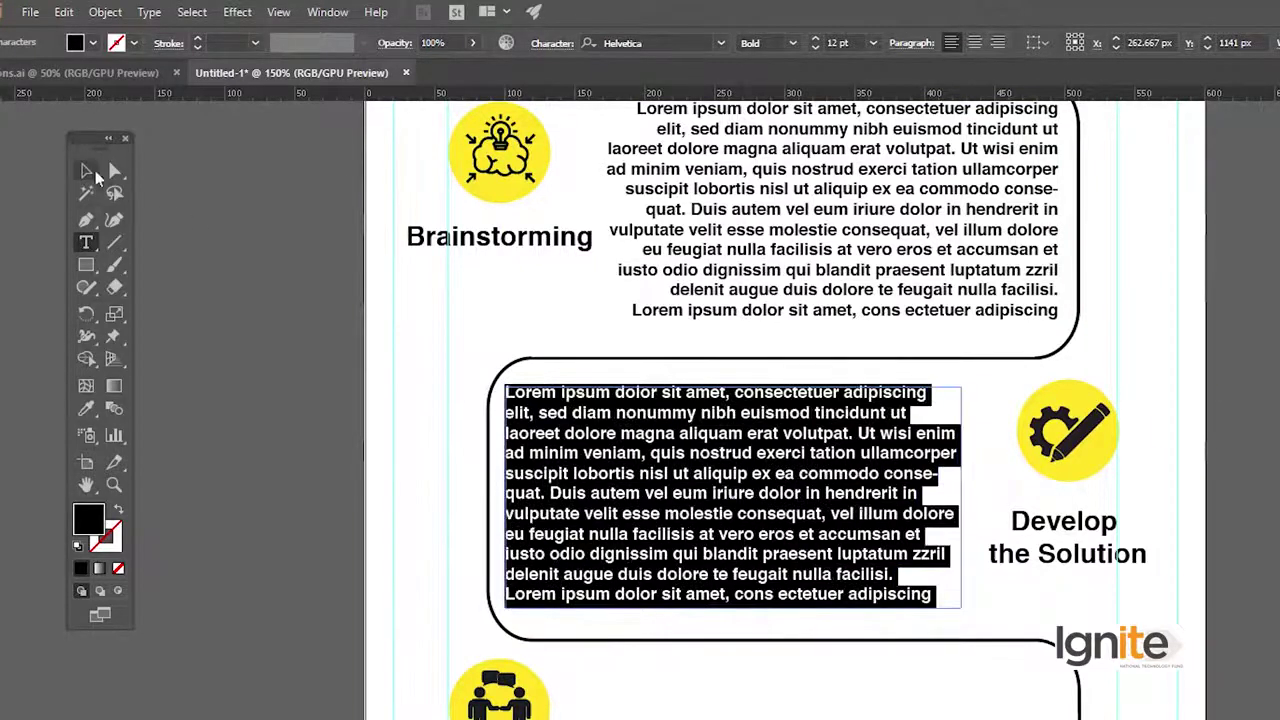
pyautogui.click(88, 172)
# Duplicate the "Develop the Solution" paragraph into the path section beside the "Collect the Feedback" heading.
pyautogui.scroll(-3, 266, 277)
pyautogui.keyDown('alt'); pyautogui.moveTo(725, 556); pyautogui.dragTo(758, 558); pyautogui.keyUp('alt')
pyautogui.hotkey('ctrl', 'a')
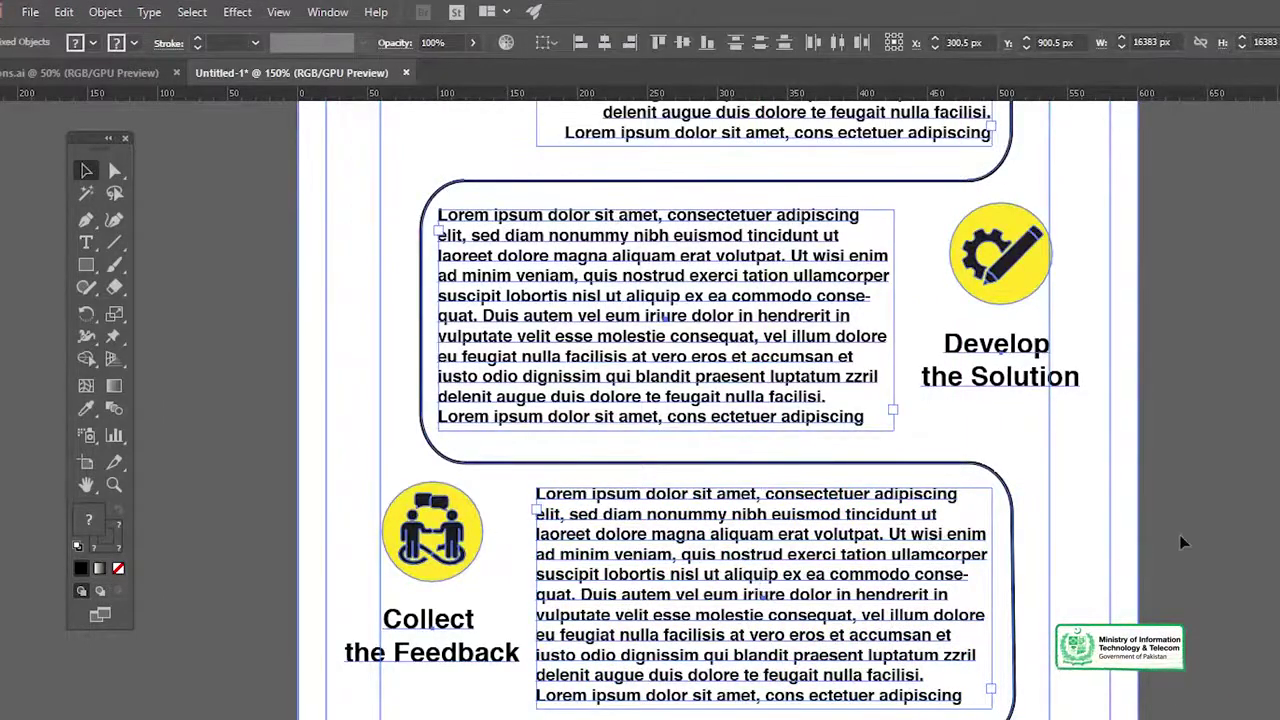
pyautogui.click(1176, 538)
# Right-align all text of the paragraph beside the "Collect the Feedback" heading.
pyautogui.click(908, 566)
pyautogui.doubleClick(871, 566)
pyautogui.hotkey('ctrl', 'a')
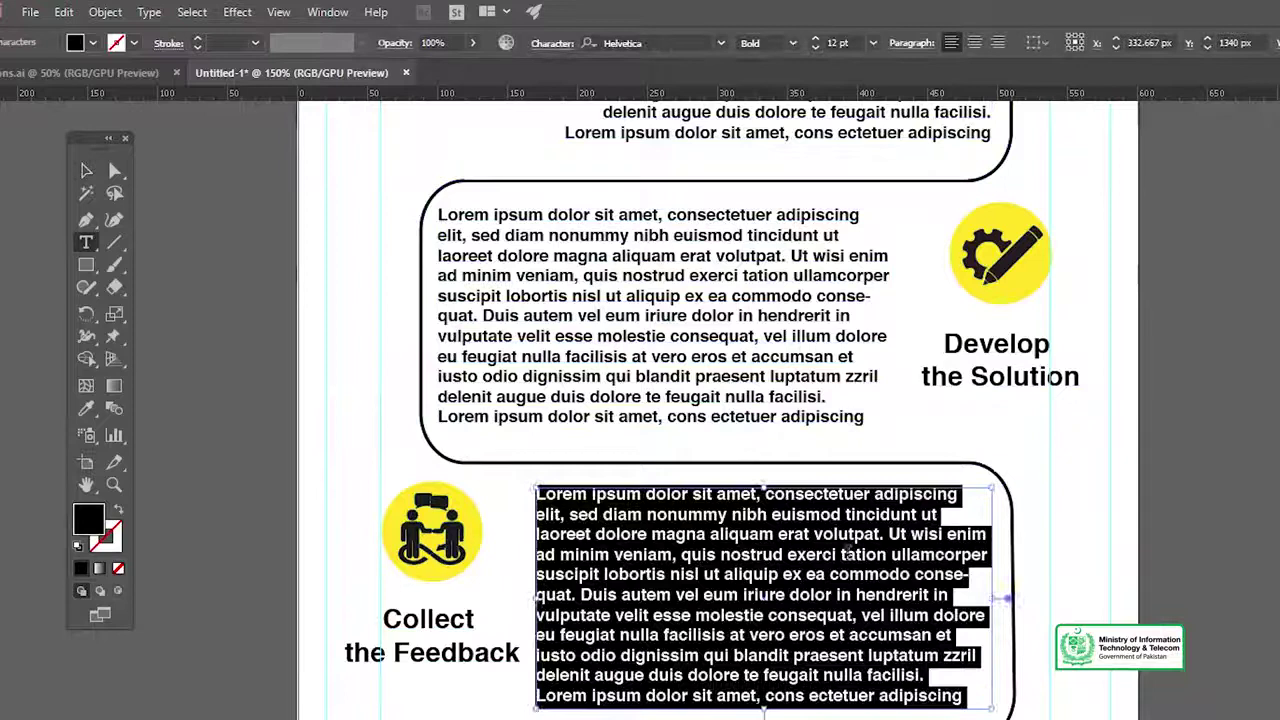
pyautogui.click(997, 43)
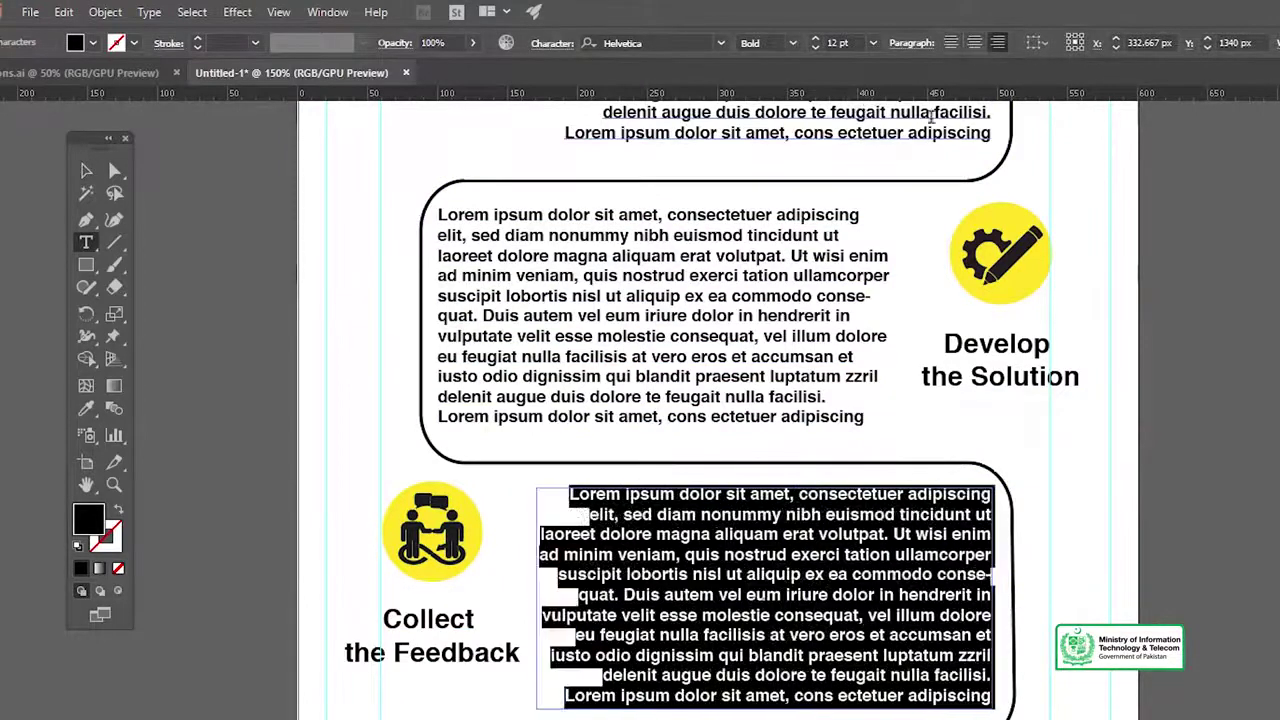
pyautogui.click(88, 172)
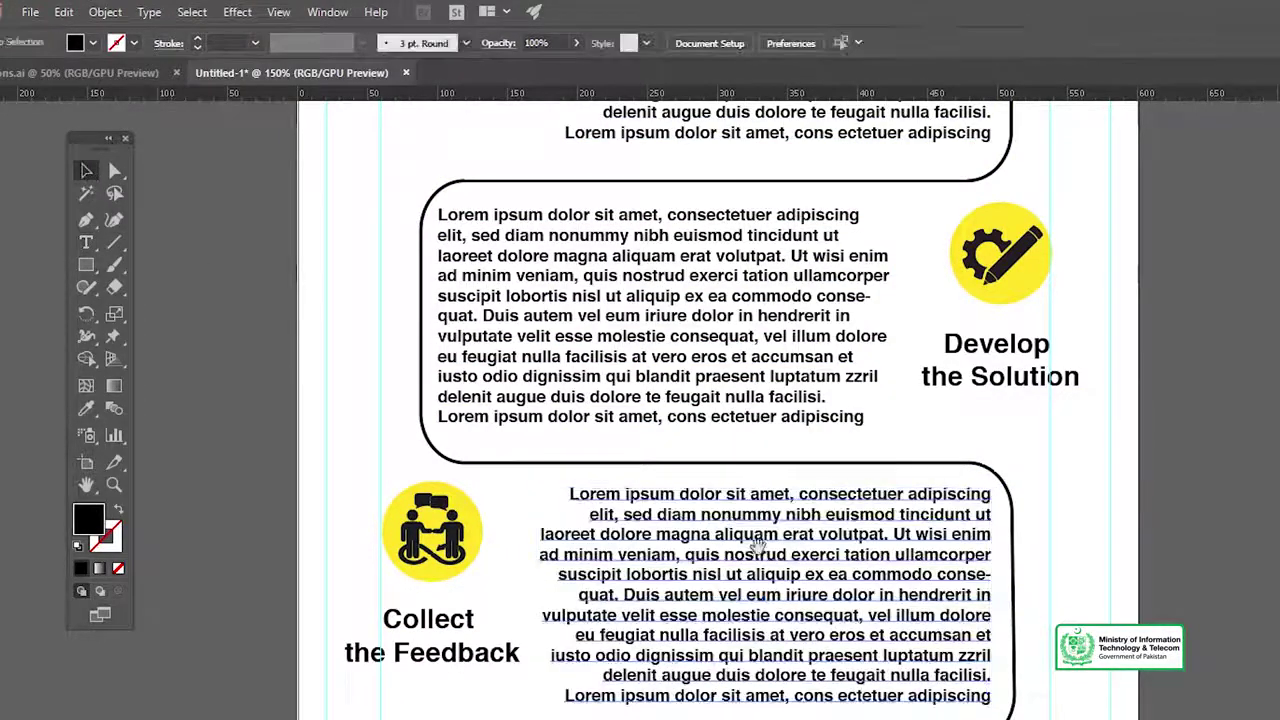
# Duplicate the "Collect the Feedback" paragraph into the path section beside "Improve the Design" and left-align the copy's text.
pyautogui.scroll(-5, 186, 257)
pyautogui.moveTo(780, 318); pyautogui.dragTo(676, 572)
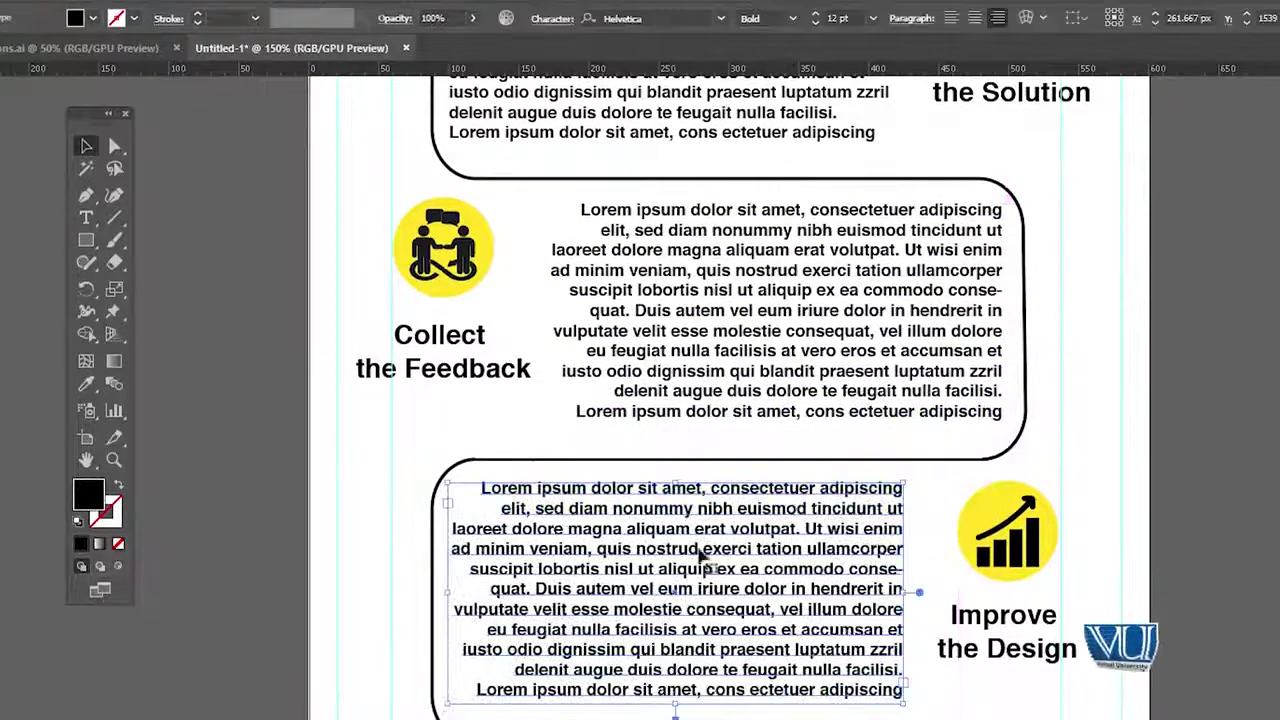
pyautogui.press('t')
pyautogui.click(697, 530)
pyautogui.hotkey('ctrl', 'a')
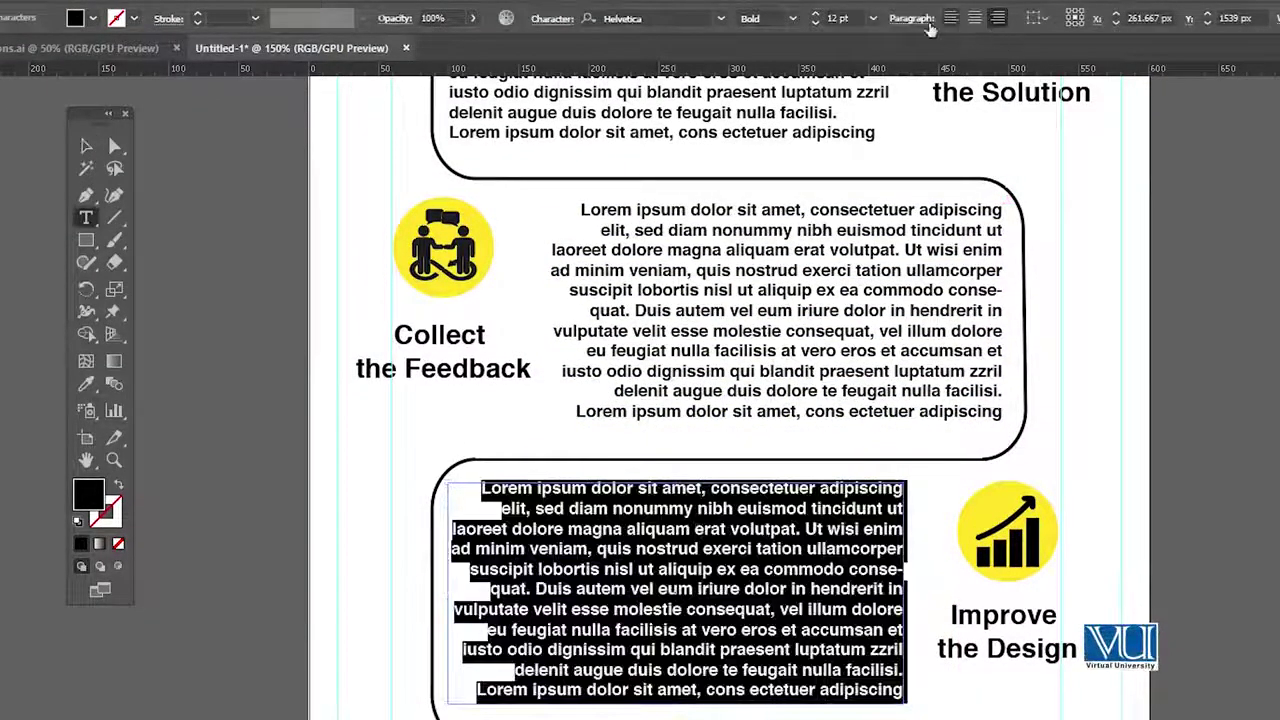
pyautogui.click(951, 20)
pyautogui.click(84, 150)
pyautogui.click(243, 212)
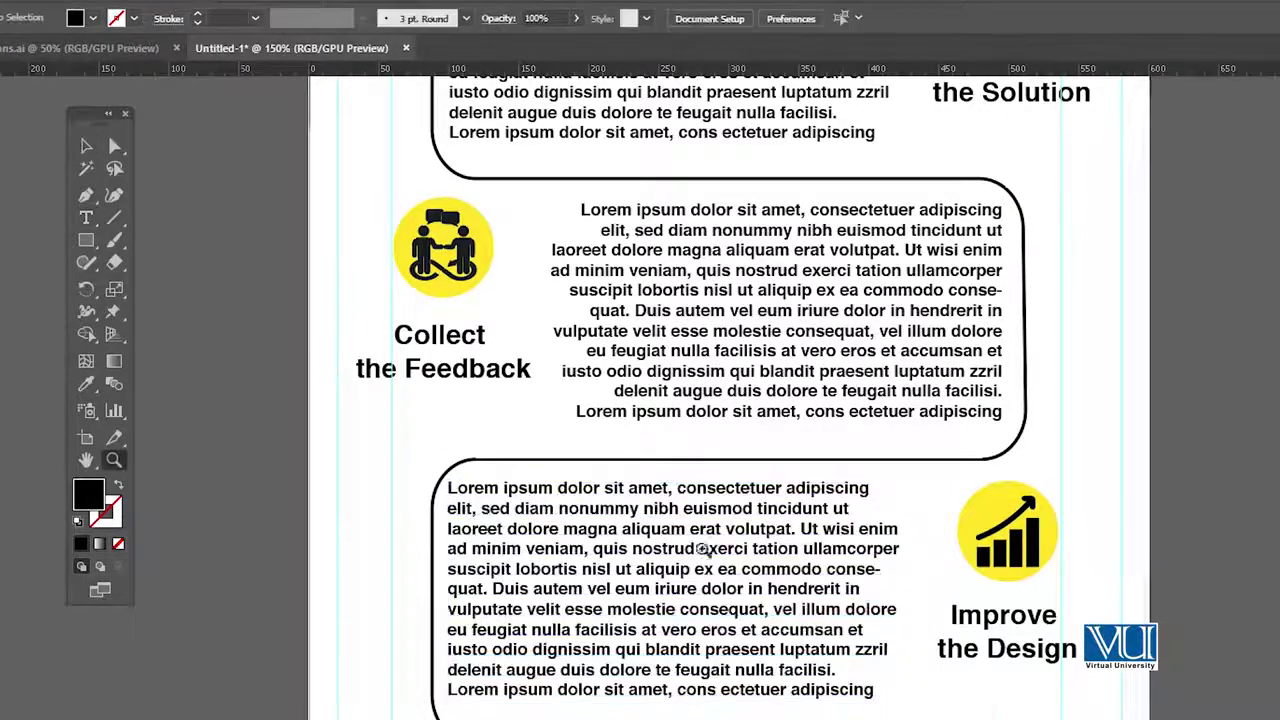
# Draw a circle about 38 px in diameter above the start of the path's first line, over the question mark icon.
pyautogui.keyDown('ctrl'); pyautogui.keyDown('alt'); pyautogui.click(750, 490); pyautogui.keyUp('alt'); pyautogui.keyUp('ctrl')
pyautogui.keyDown('ctrl'); pyautogui.keyDown('alt'); pyautogui.click(762, 468); pyautogui.keyUp('alt'); pyautogui.keyUp('ctrl')
pyautogui.moveTo(773, 276); pyautogui.dragTo(818, 548)
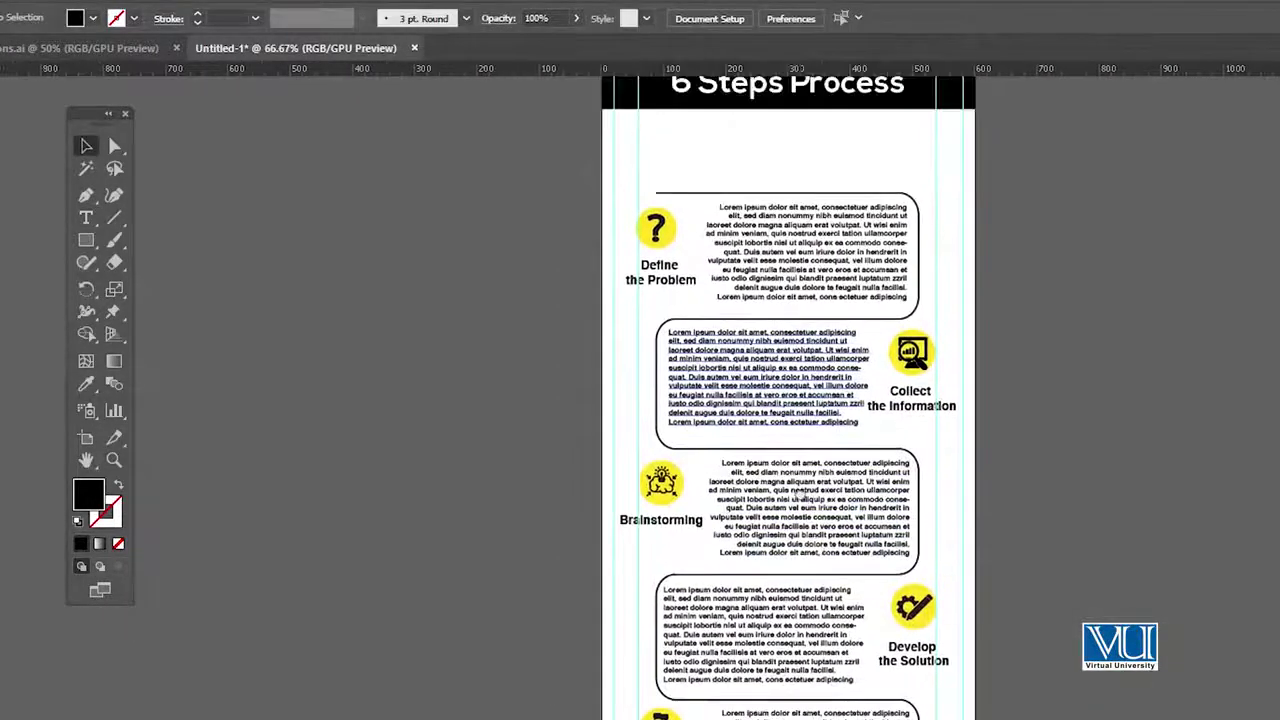
pyautogui.hotkey('ctrl', 'space')
pyautogui.keyDown('ctrl'); pyautogui.click(750, 255); pyautogui.keyUp('ctrl')
pyautogui.keyDown('ctrl'); pyautogui.click(767, 342); pyautogui.keyUp('ctrl')
pyautogui.moveTo(748, 572); pyautogui.dragTo(718, 237)
pyautogui.hotkey('ctrl', 'space')
pyautogui.keyDown('ctrl'); pyautogui.click(709, 306); pyautogui.keyUp('ctrl')
pyautogui.keyDown('ctrl'); pyautogui.click(709, 312); pyautogui.keyUp('ctrl')
pyautogui.moveTo(644, 680); pyautogui.dragTo(739, 329)
pyautogui.moveTo(86, 240); pyautogui.dragTo(140, 285)
pyautogui.moveTo(363, 270); pyautogui.dragTo(418, 323)
# Give the new circle a white fill and a 1 pt black stroke.
pyautogui.click(133, 18)
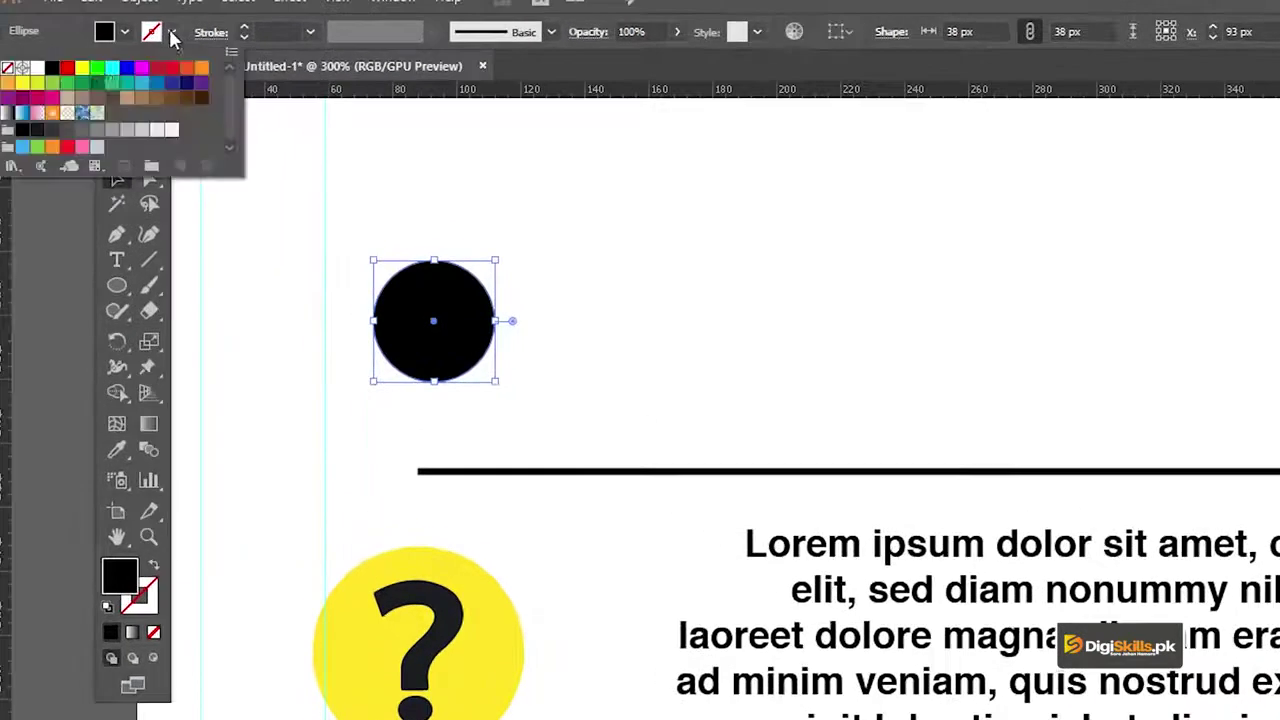
pyautogui.hotkey('ctrl', 'z')
pyautogui.click(128, 34)
pyautogui.click(122, 34)
pyautogui.click(37, 68)
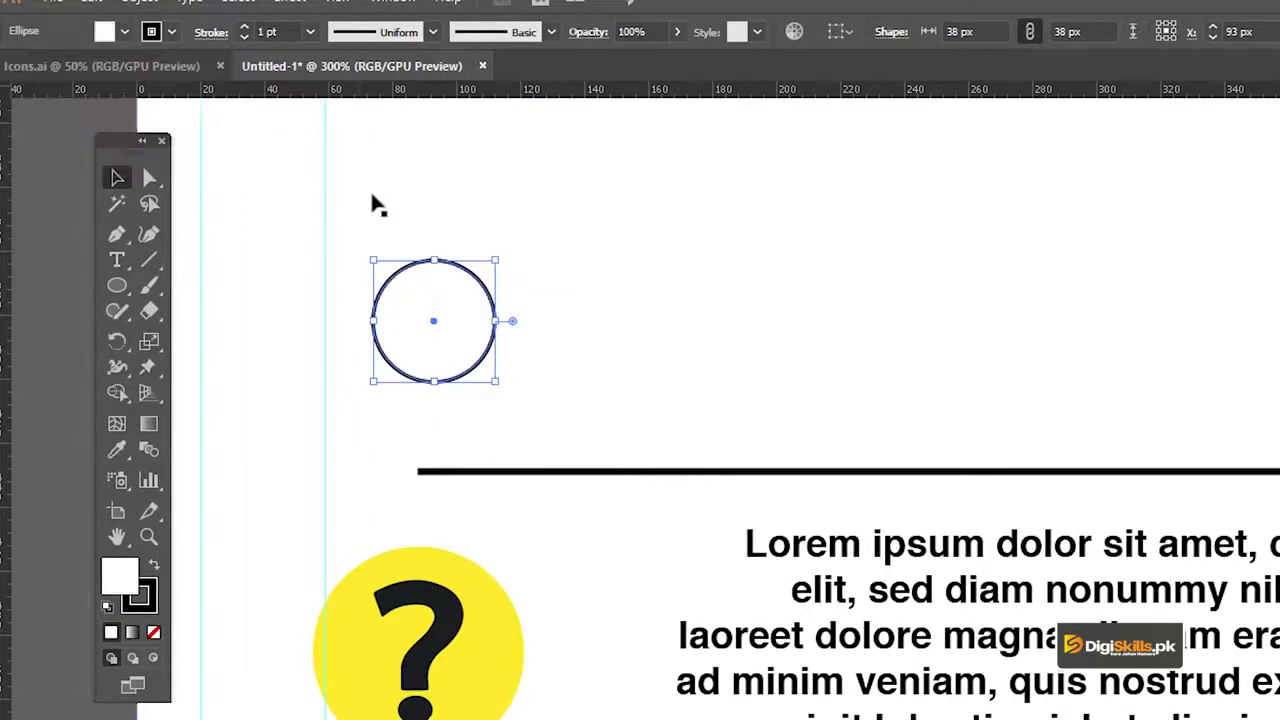
# Shrink the circle to about 33 px and place it on the start of the path's first line.
pyautogui.moveTo(497, 261); pyautogui.dragTo(483, 271)
pyautogui.moveTo(473, 326); pyautogui.dragTo(461, 430)
# Duplicate the white circle onto the path corner above the "Collect the Information" icon.
pyautogui.press('z')
pyautogui.hotkey('ctrl', '1')
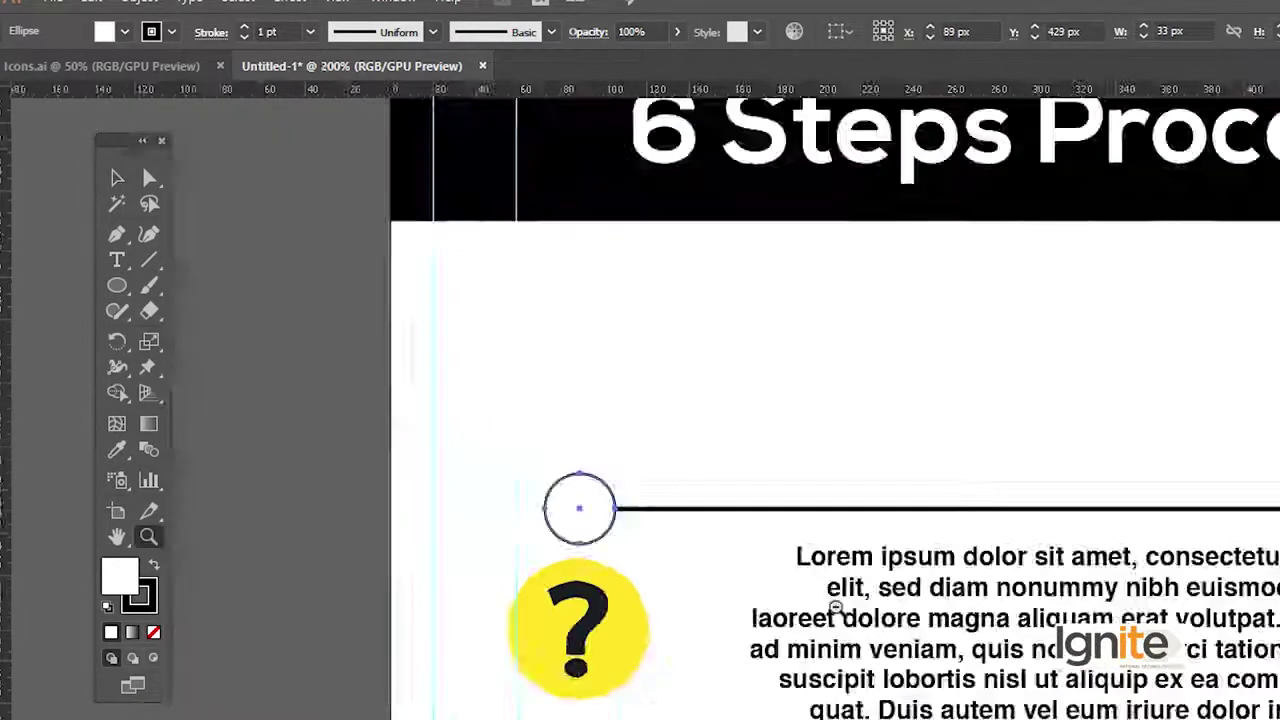
pyautogui.press('b')
pyautogui.moveTo(884, 613); pyautogui.dragTo(690, 337)
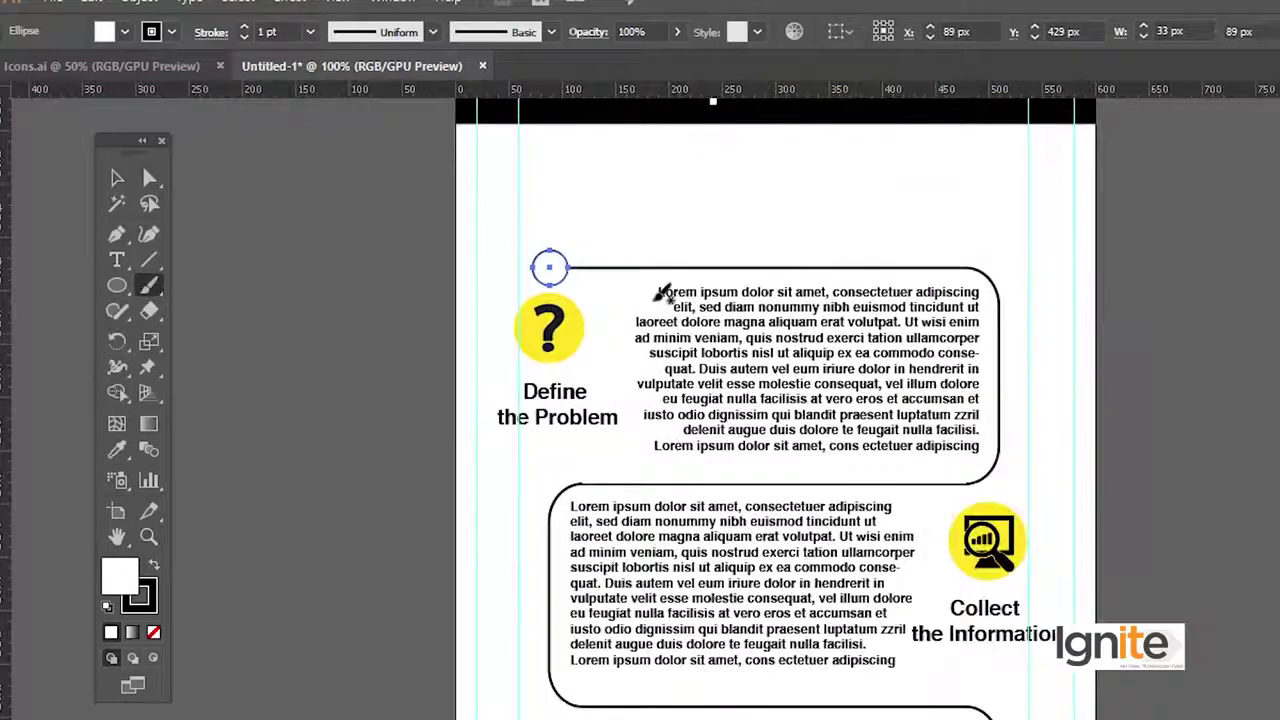
pyautogui.press('v')
pyautogui.moveTo(558, 267); pyautogui.dragTo(990, 470)
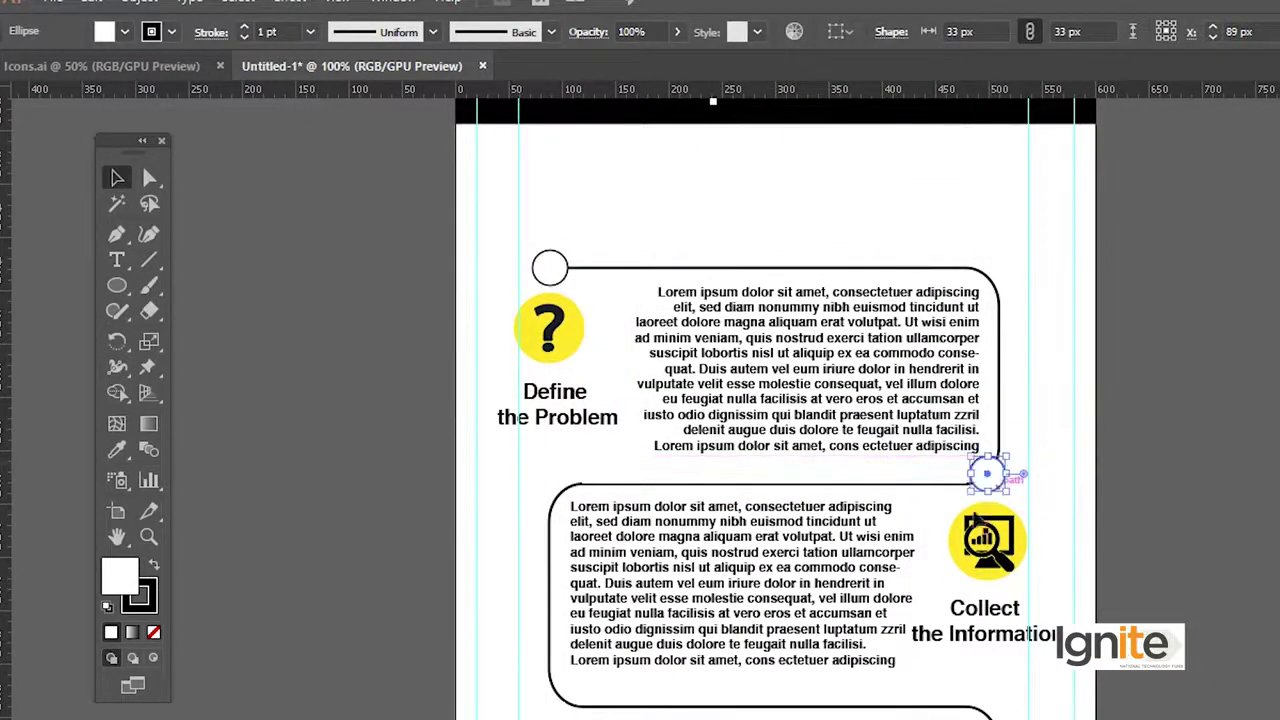
# Place copies of the white circle on the path corners above the brain-and-bulb, gear-and-pencil, handshake and bar chart icons.
pyautogui.scroll(-3, 990, 470)
pyautogui.moveTo(1005, 299); pyautogui.dragTo(576, 513)
pyautogui.scroll(-4, 576, 513)
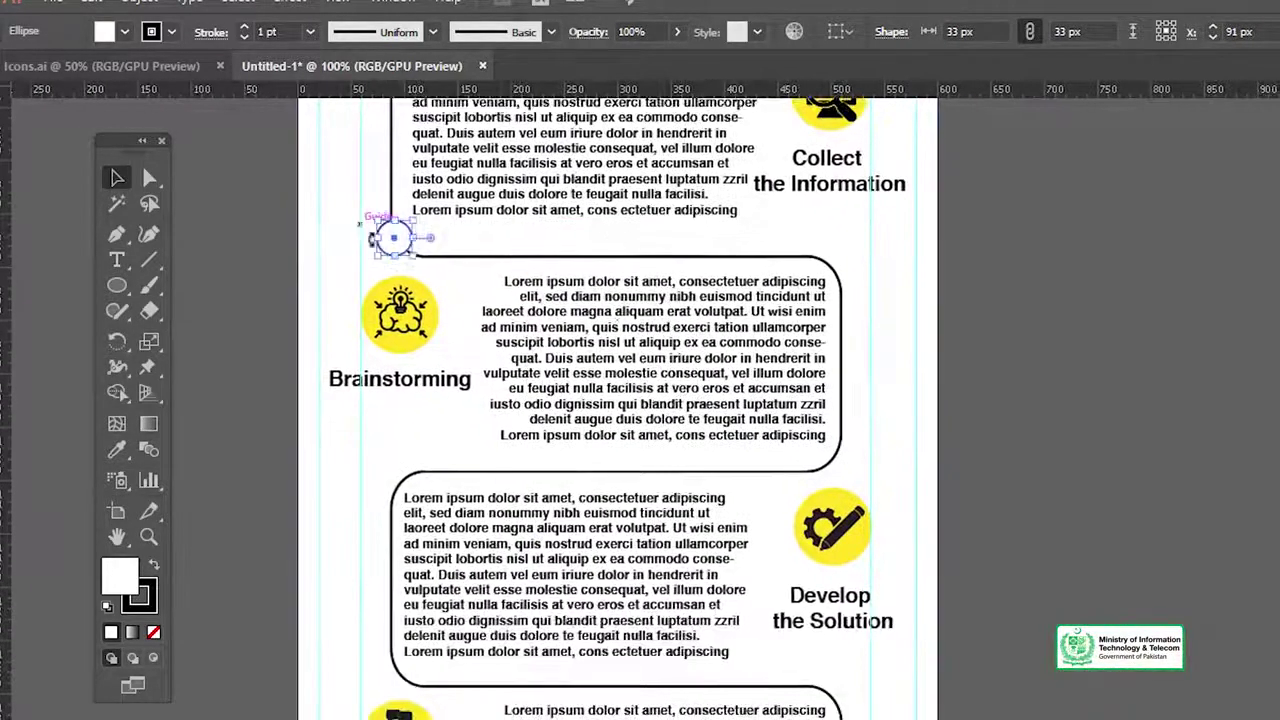
pyautogui.moveTo(393, 250); pyautogui.dragTo(828, 464)
pyautogui.moveTo(732, 495); pyautogui.dragTo(888, 228)
pyautogui.moveTo(980, 193); pyautogui.dragTo(557, 420)
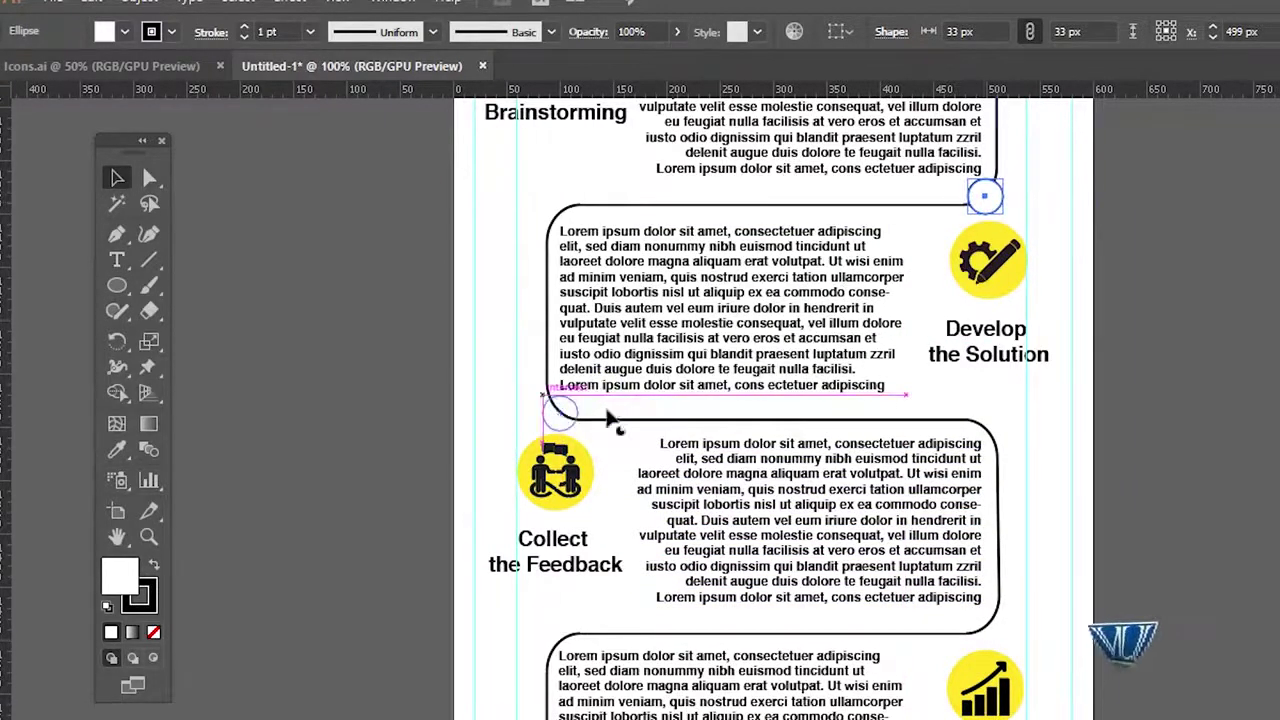
pyautogui.moveTo(732, 384); pyautogui.dragTo(583, 256)
pyautogui.moveTo(386, 259); pyautogui.dragTo(818, 473)
# Place a circle copy at the end of the path's last line, enlarge it from its centre to about 53 px and deselect it.
pyautogui.moveTo(743, 435); pyautogui.dragTo(786, 287)
pyautogui.moveTo(839, 327); pyautogui.dragTo(878, 515)
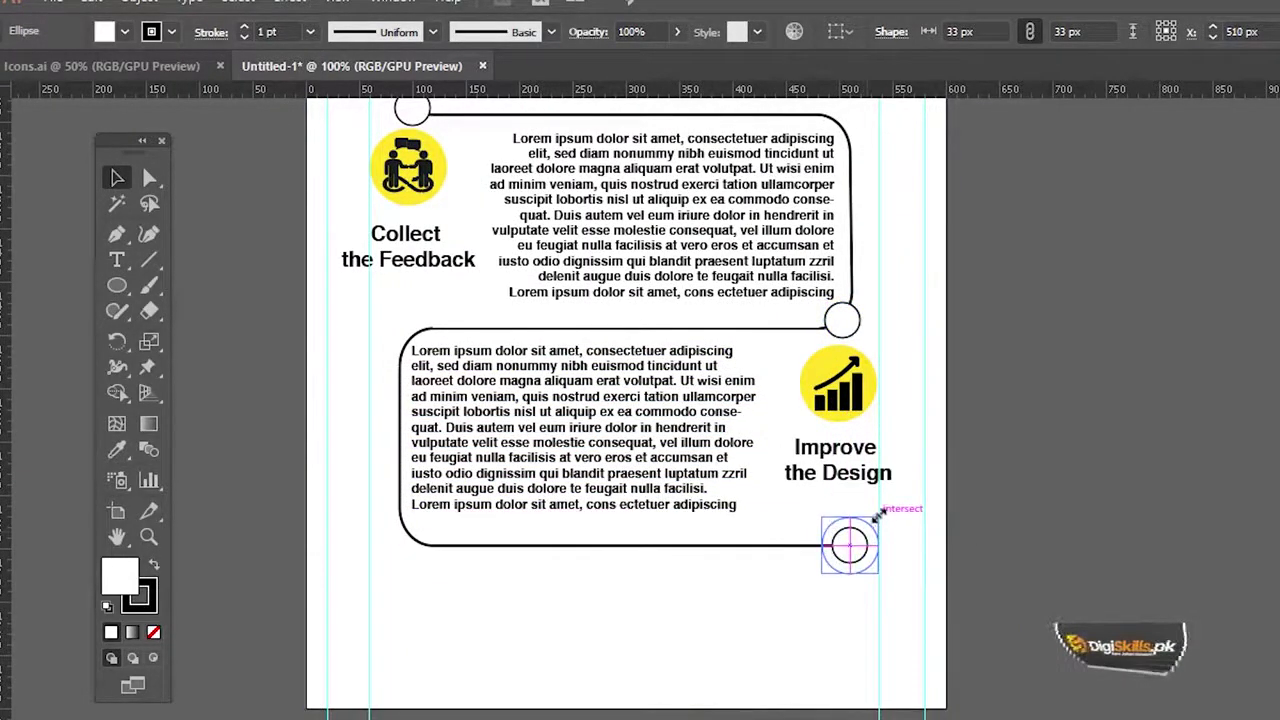
pyautogui.click(970, 480)
# Try a yellow stroke on the large circle at the path's end.
pyautogui.keyDown('ctrl'); pyautogui.keyDown('alt'); pyautogui.click(742, 375); pyautogui.keyUp('alt'); pyautogui.keyUp('ctrl')
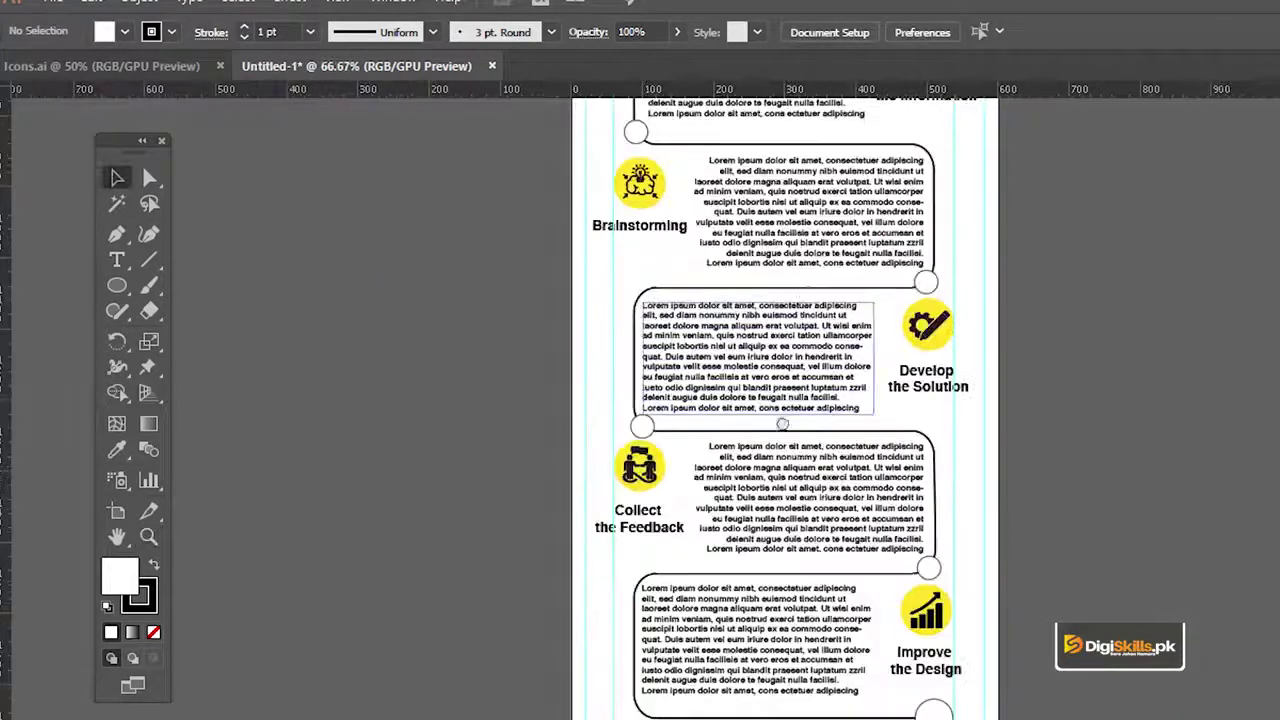
pyautogui.moveTo(783, 426); pyautogui.dragTo(752, 558)
pyautogui.click(896, 698)
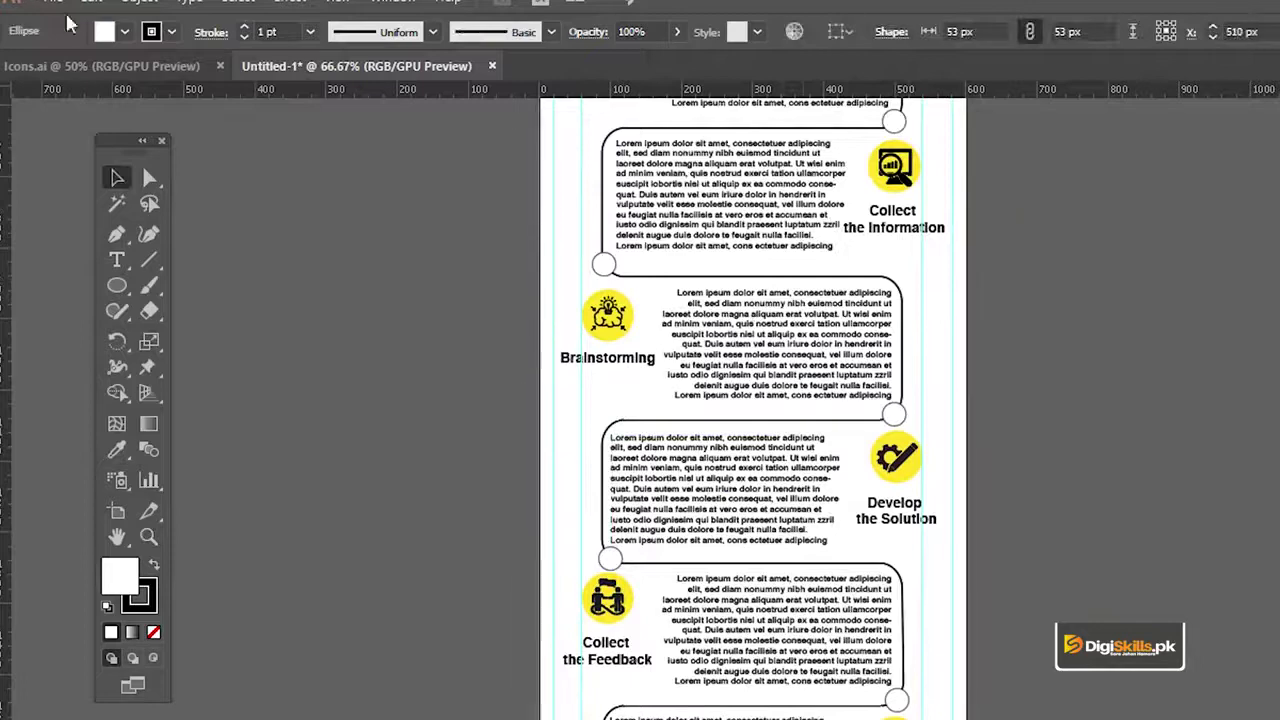
pyautogui.click(168, 36)
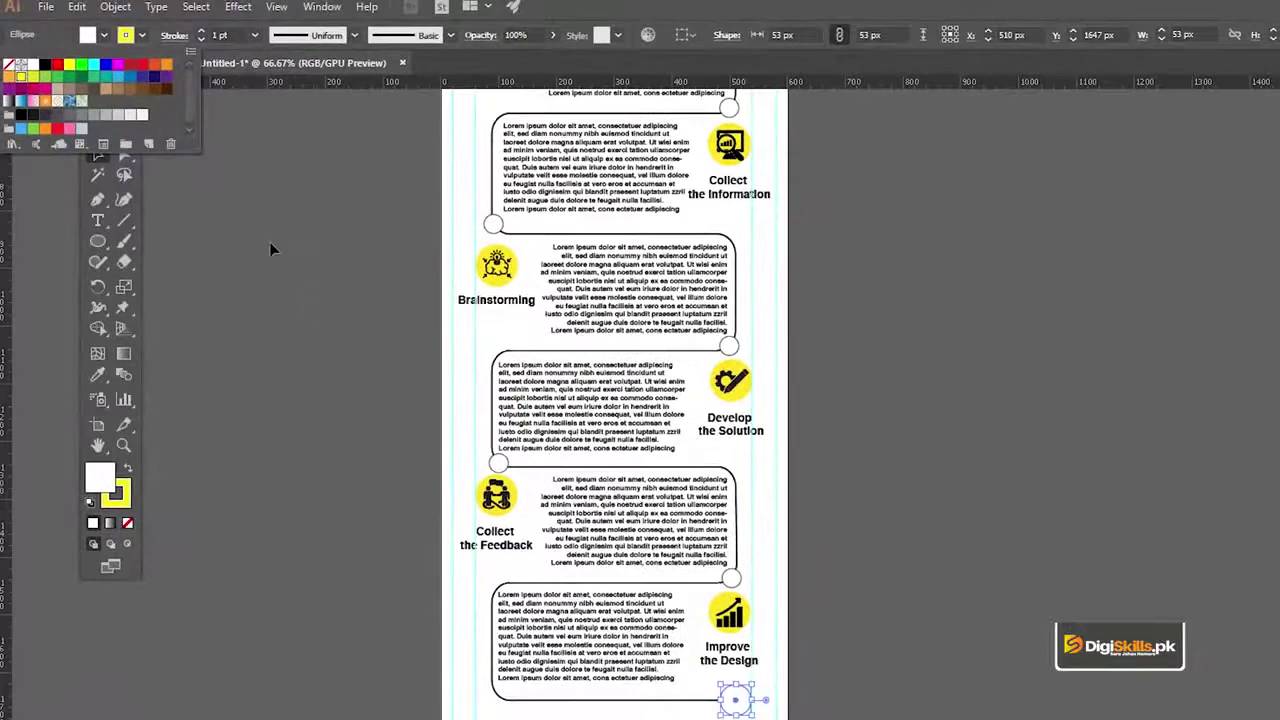
pyautogui.click(270, 250)
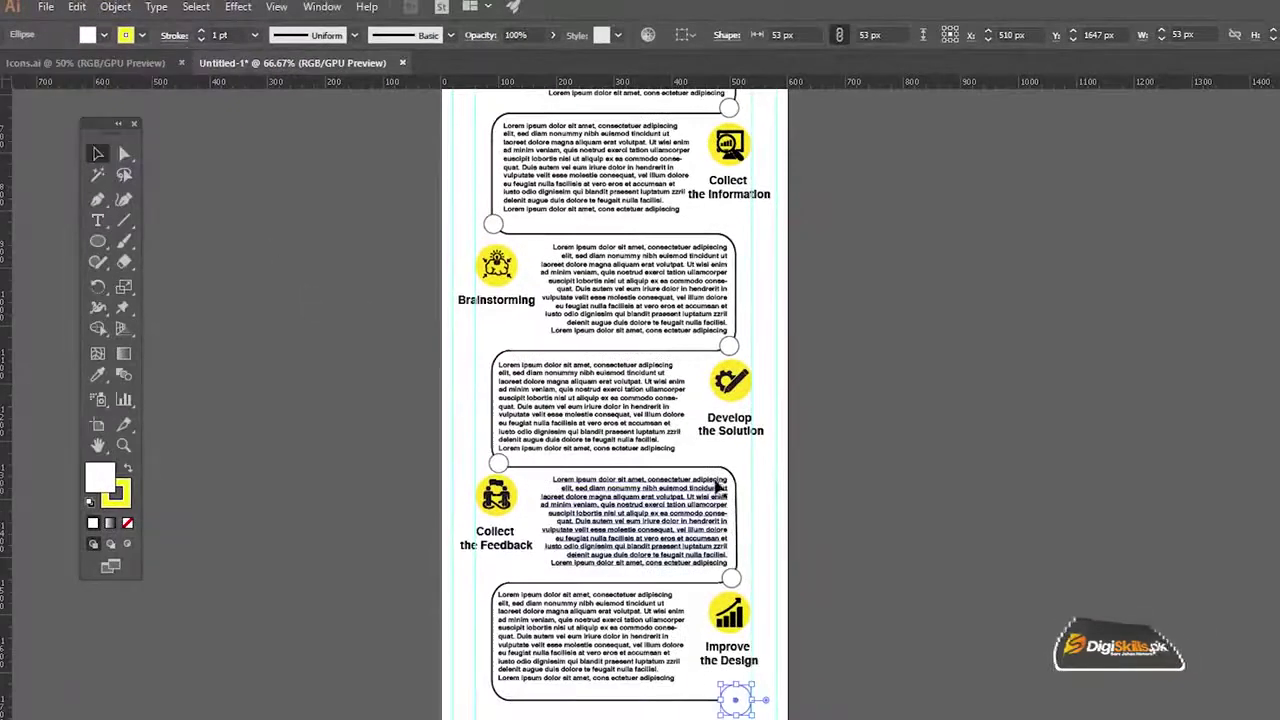
# Remove the stroke from the large circle at the path's end, fill it with yellow and deselect it.
pyautogui.click(142, 36)
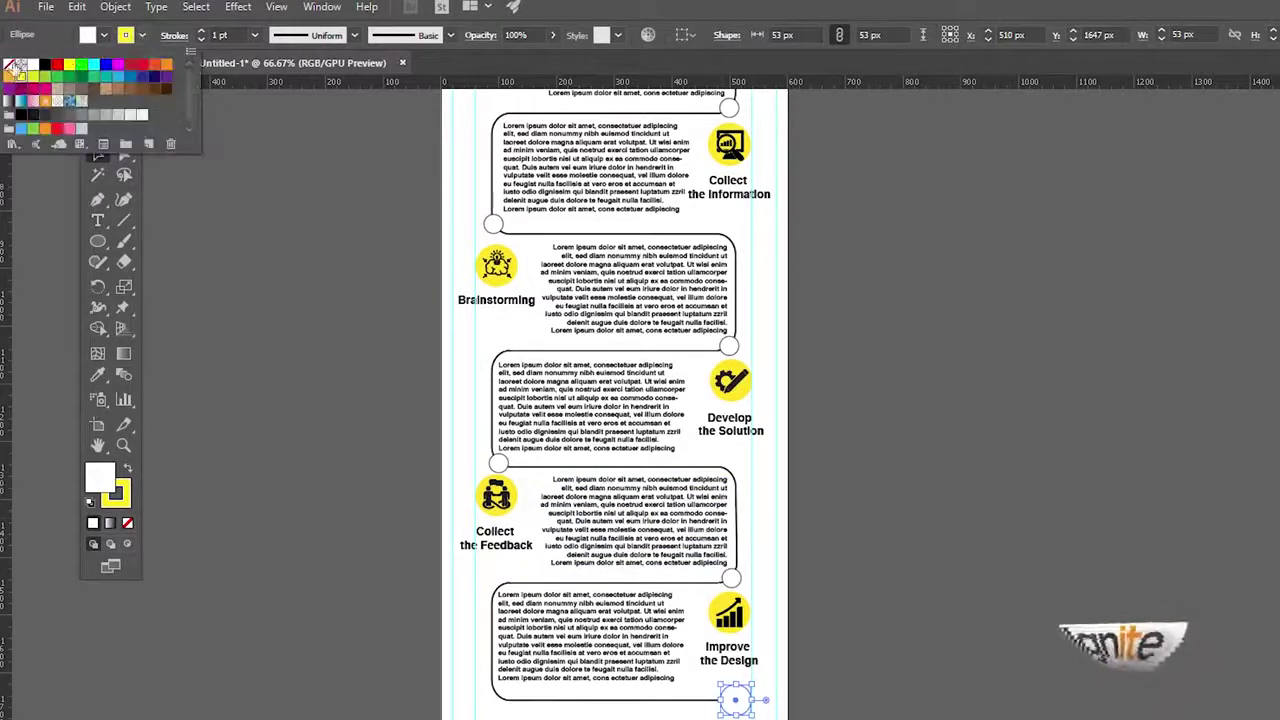
pyautogui.click(9, 65)
pyautogui.click(104, 36)
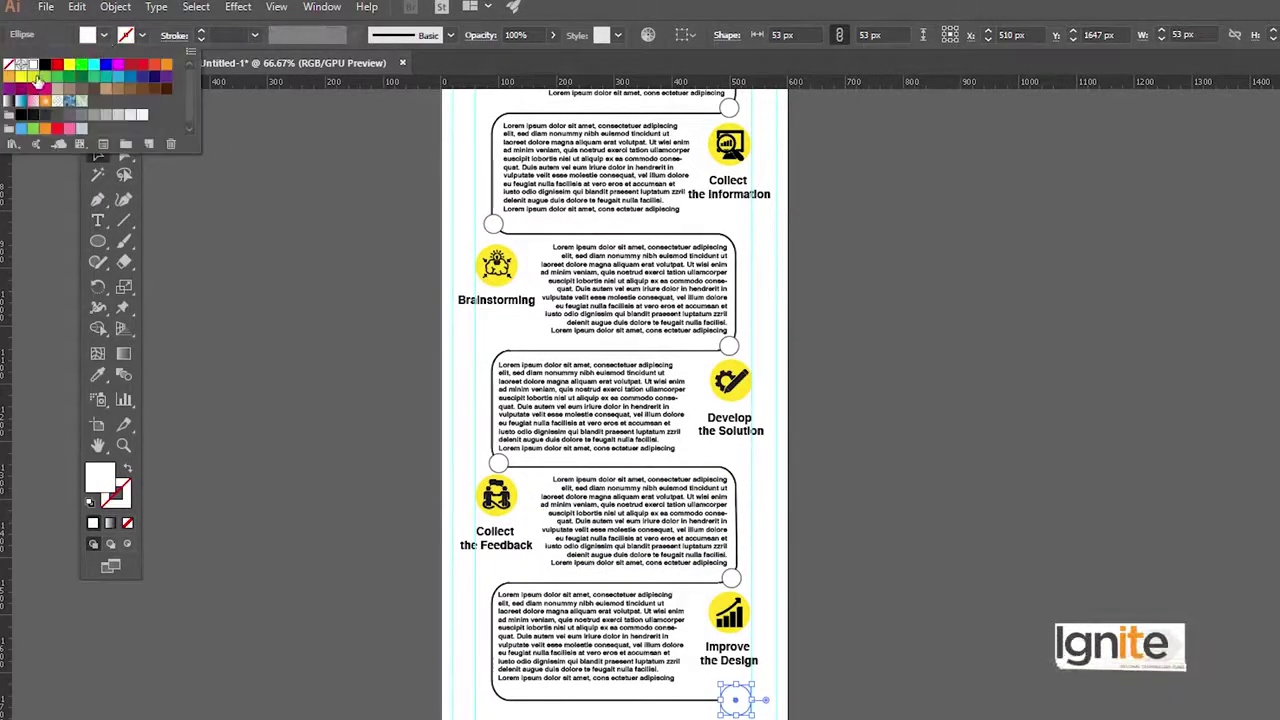
pyautogui.click(20, 78)
pyautogui.click(320, 235)
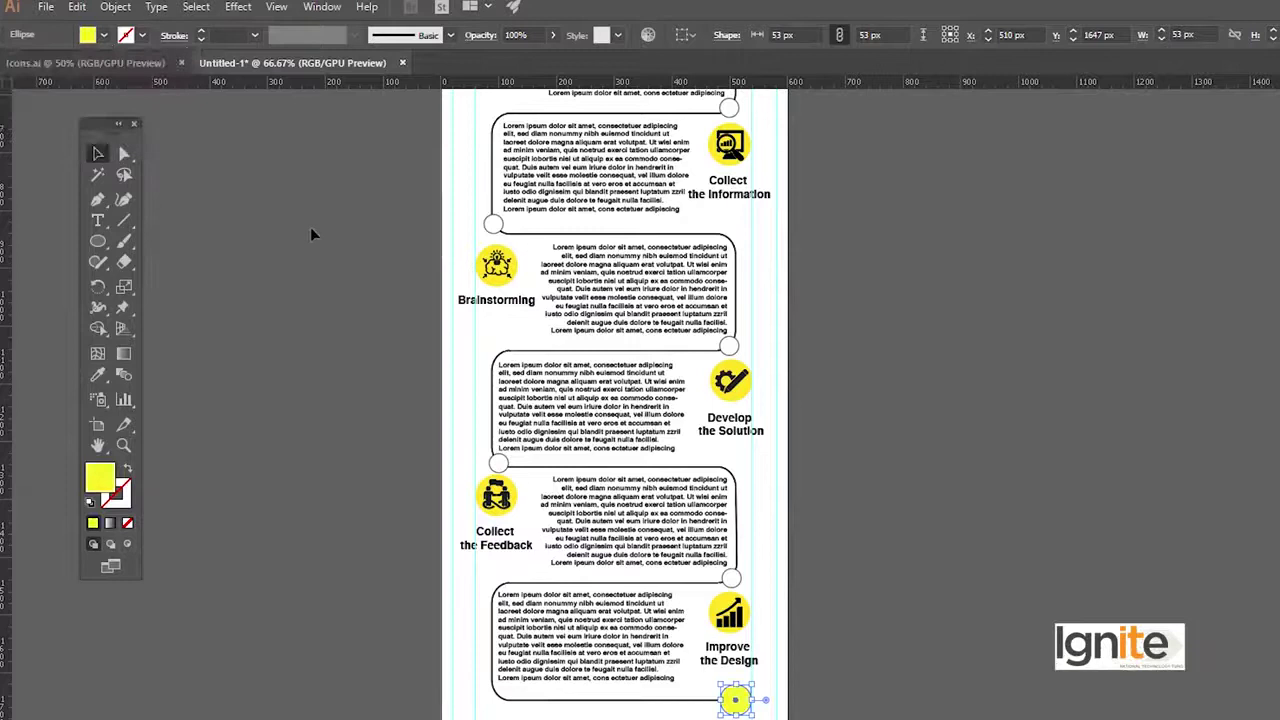
pyautogui.click(311, 230)
# Draw a yellow footer rectangle of about 600 × 96 px across the full width of the artboard's bottom edge.
pyautogui.press('z')
pyautogui.keyDown('alt'); pyautogui.click(666, 388); pyautogui.keyUp('alt')
pyautogui.press('v')
pyautogui.scroll(4, 690, 366)
pyautogui.scroll(-6, 661, 425)
pyautogui.scroll(-5, 660, 424)
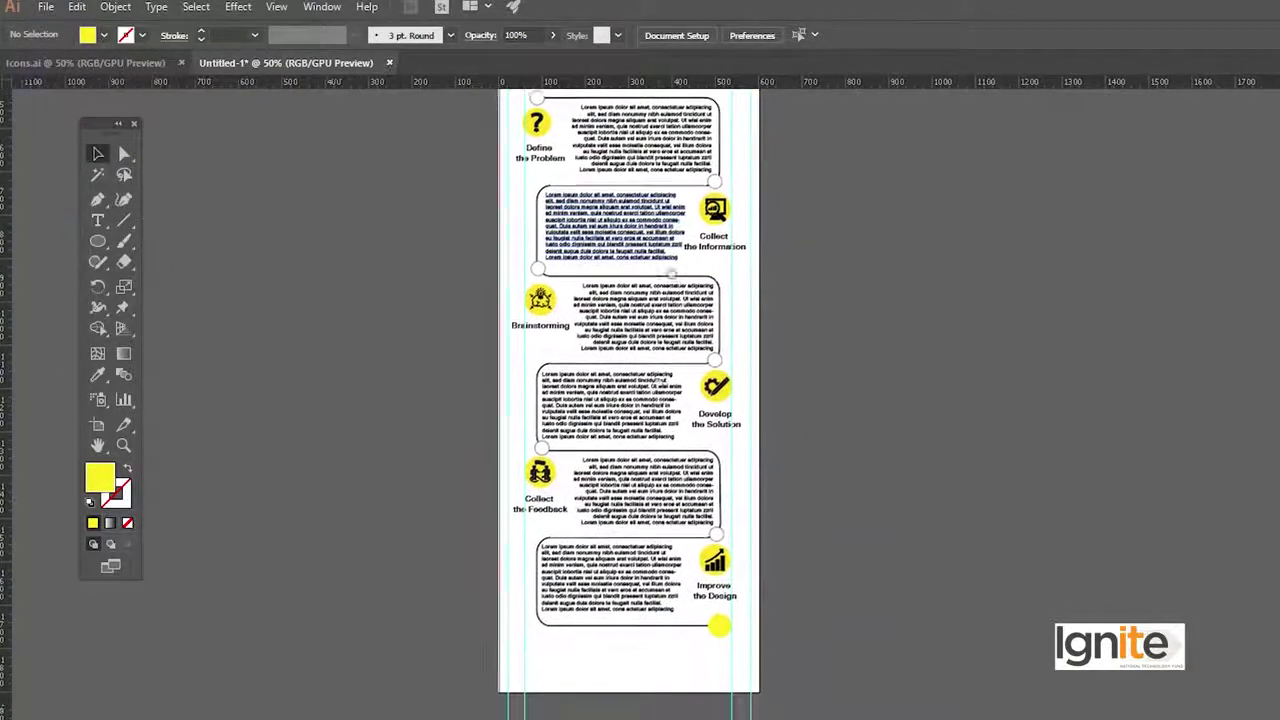
pyautogui.hotkey('ctrl', '+')
pyautogui.hotkey('ctrl', '+')
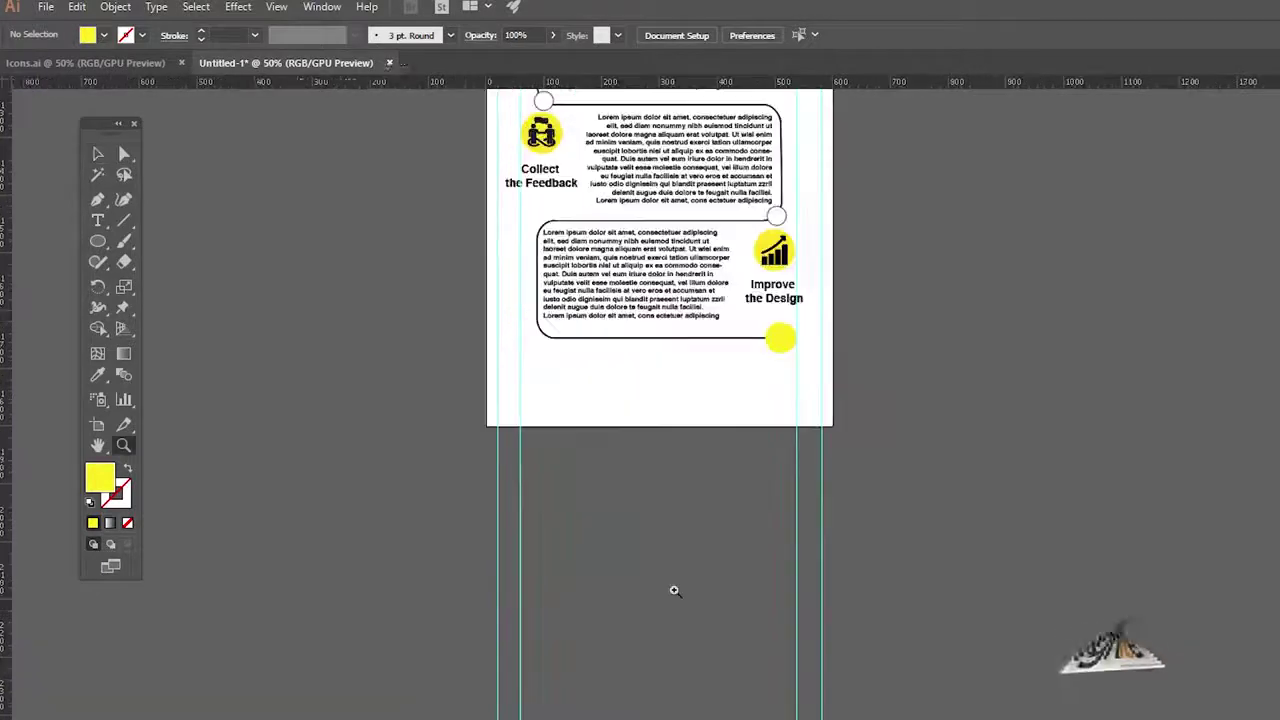
pyautogui.moveTo(732, 463); pyautogui.dragTo(604, 681)
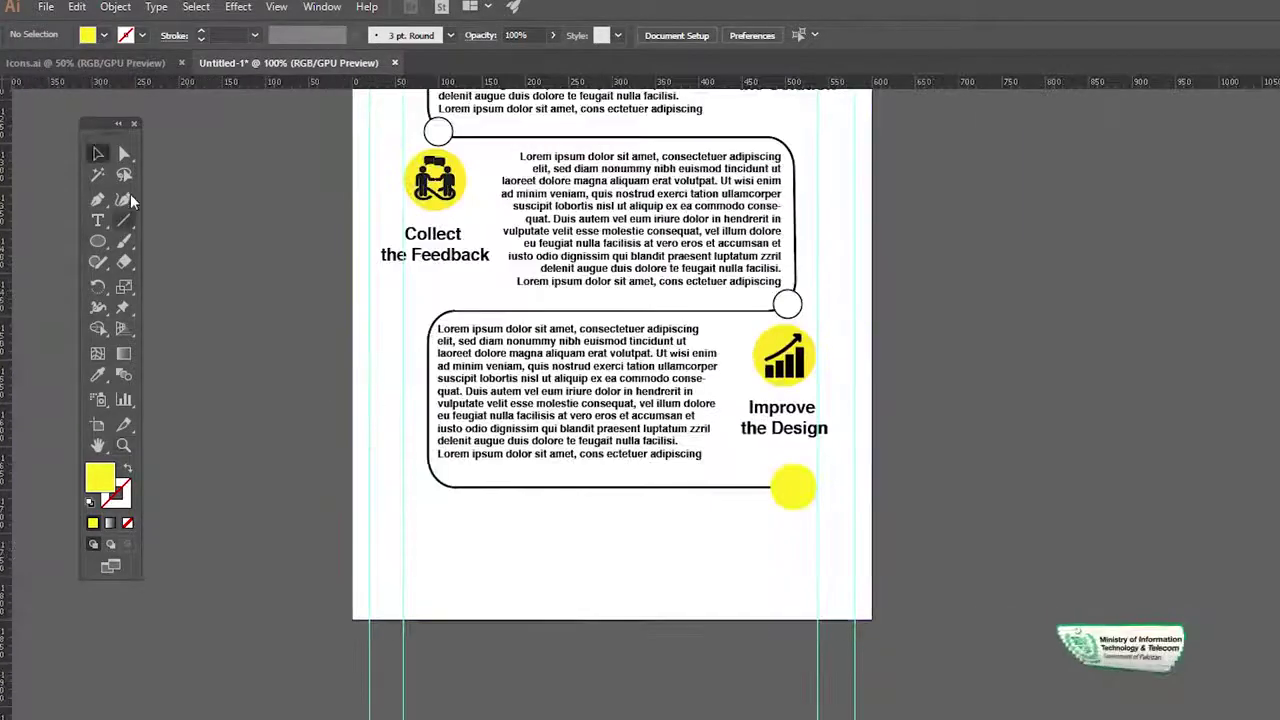
pyautogui.click(97, 241)
pyautogui.click(183, 241)
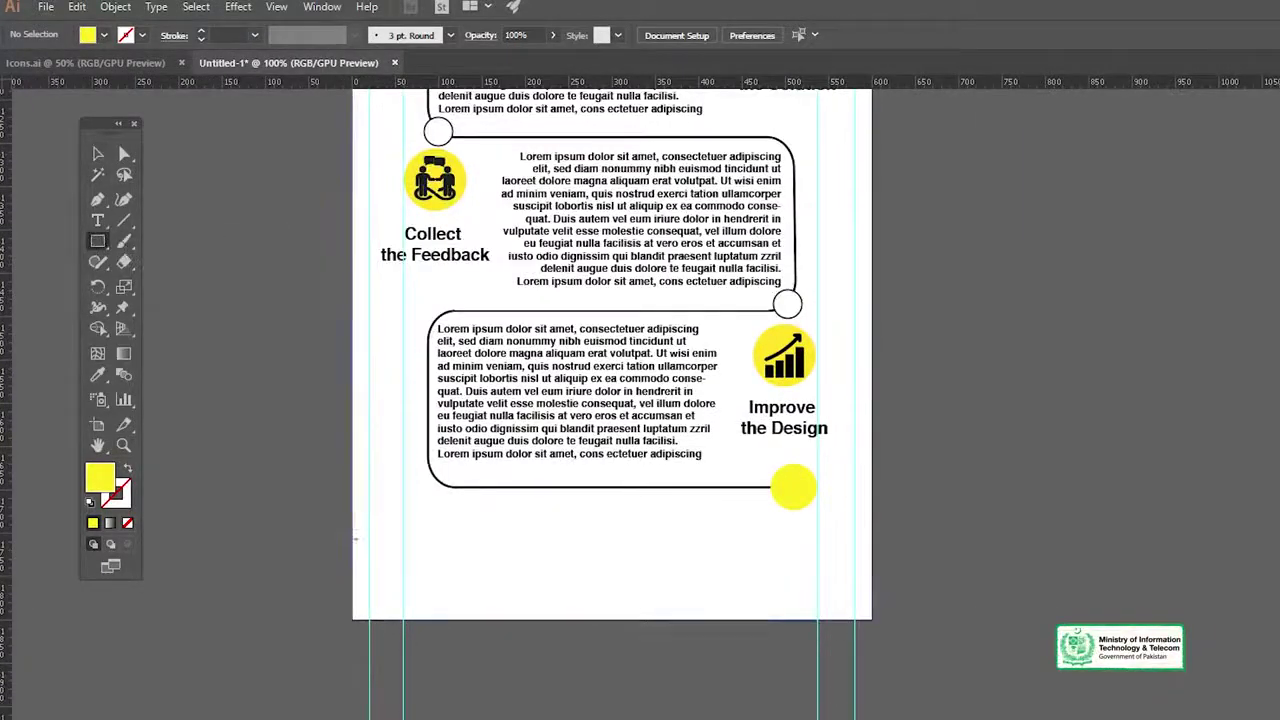
pyautogui.moveTo(340, 528); pyautogui.dragTo(872, 620)
pyautogui.press('v')
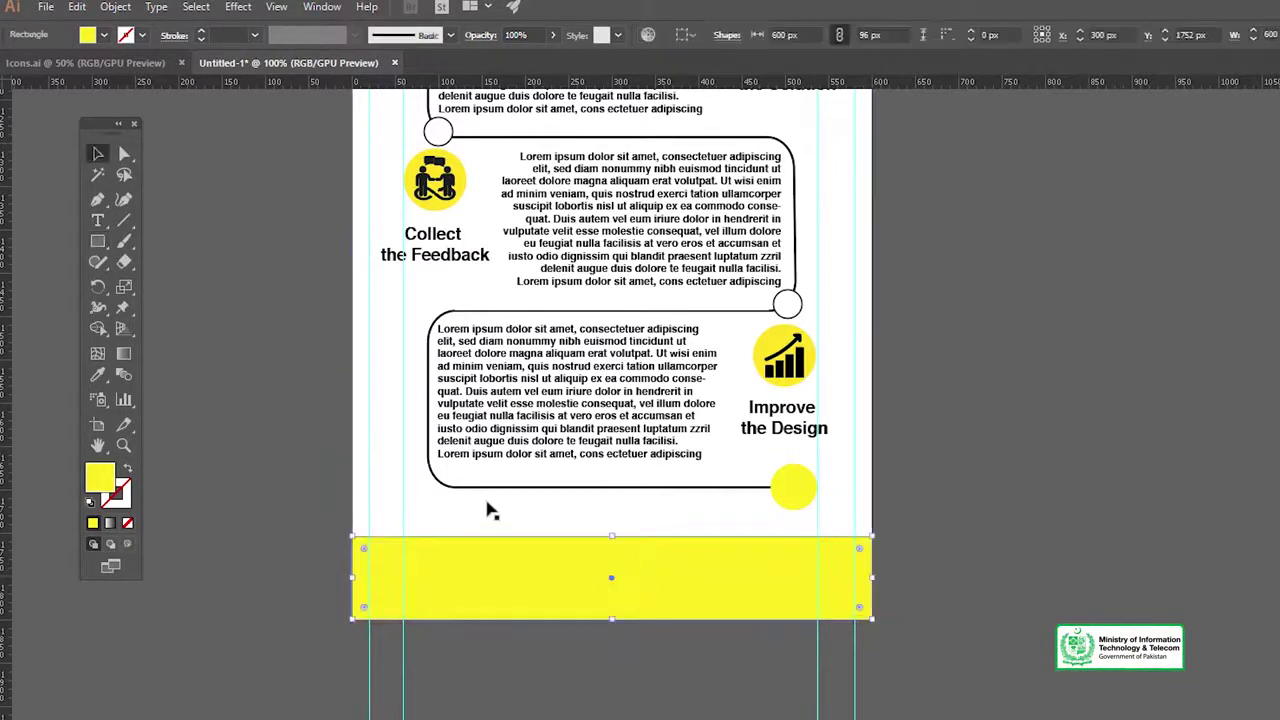
# Change the footer rectangle's fill to black.
pyautogui.moveTo(318, 346); pyautogui.dragTo(347, 434)
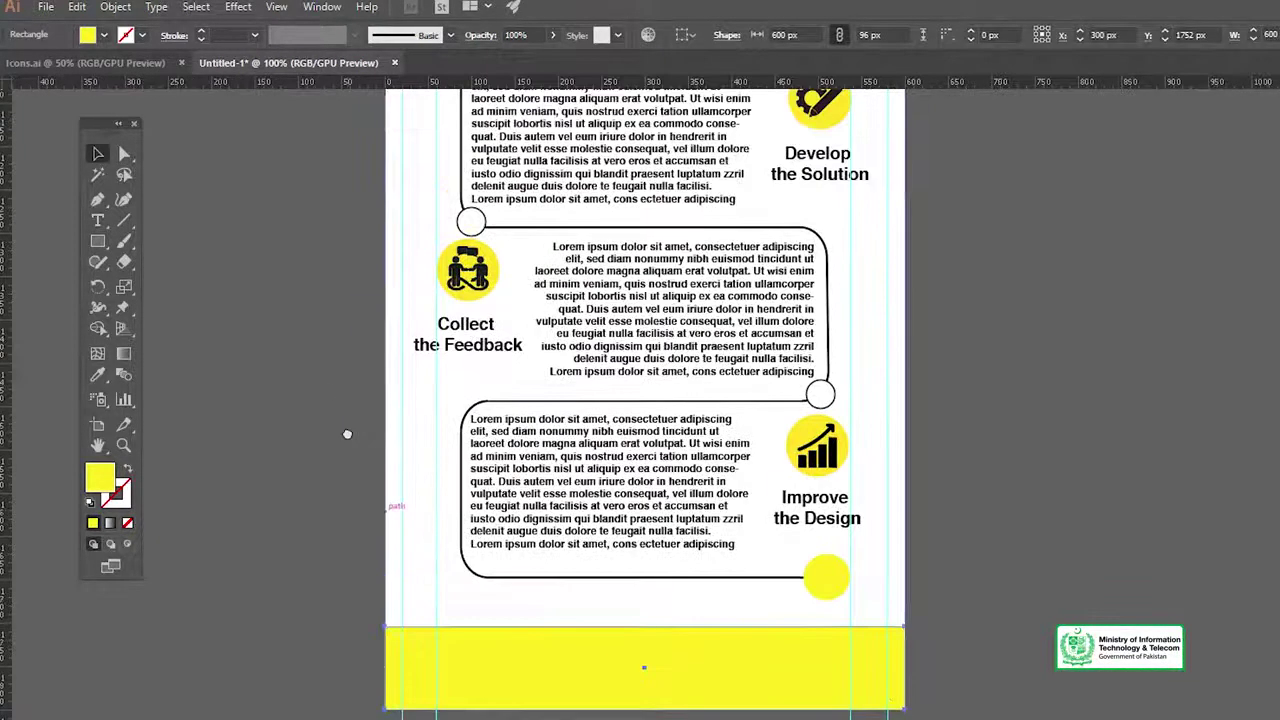
pyautogui.click(103, 36)
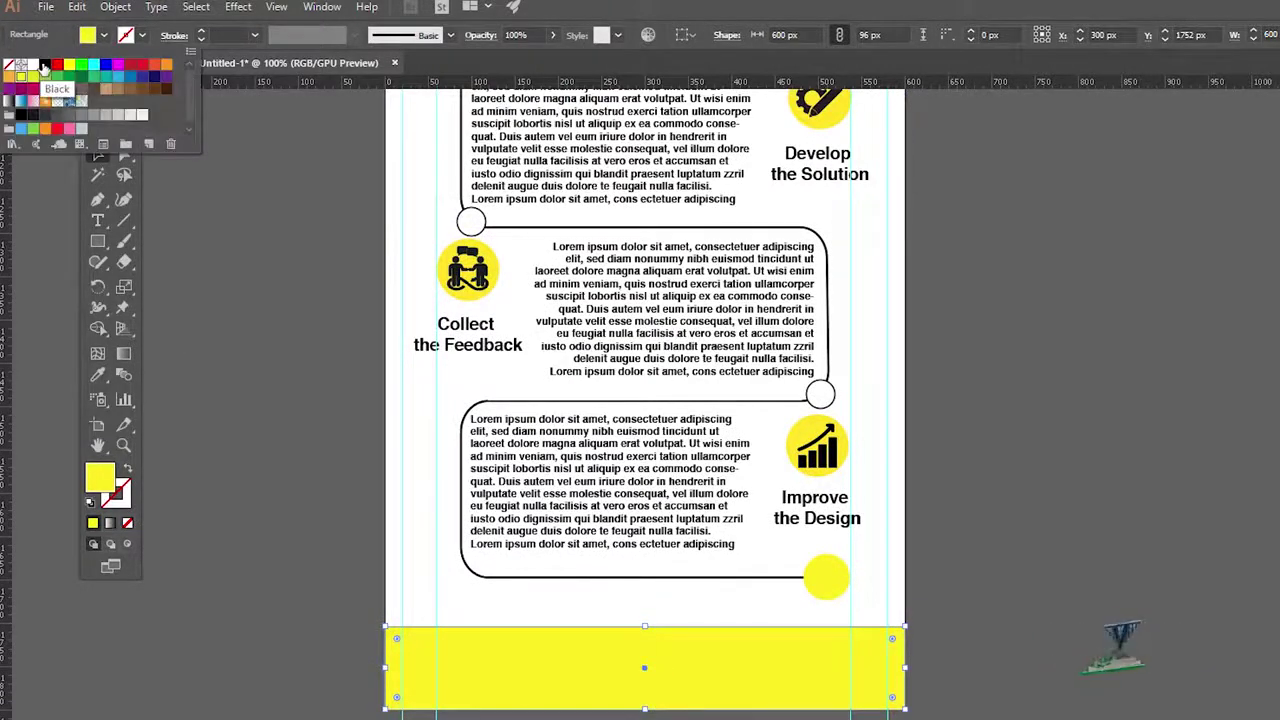
pyautogui.click(43, 67)
pyautogui.press('Escape')
pyautogui.moveTo(357, 491); pyautogui.dragTo(320, 403)
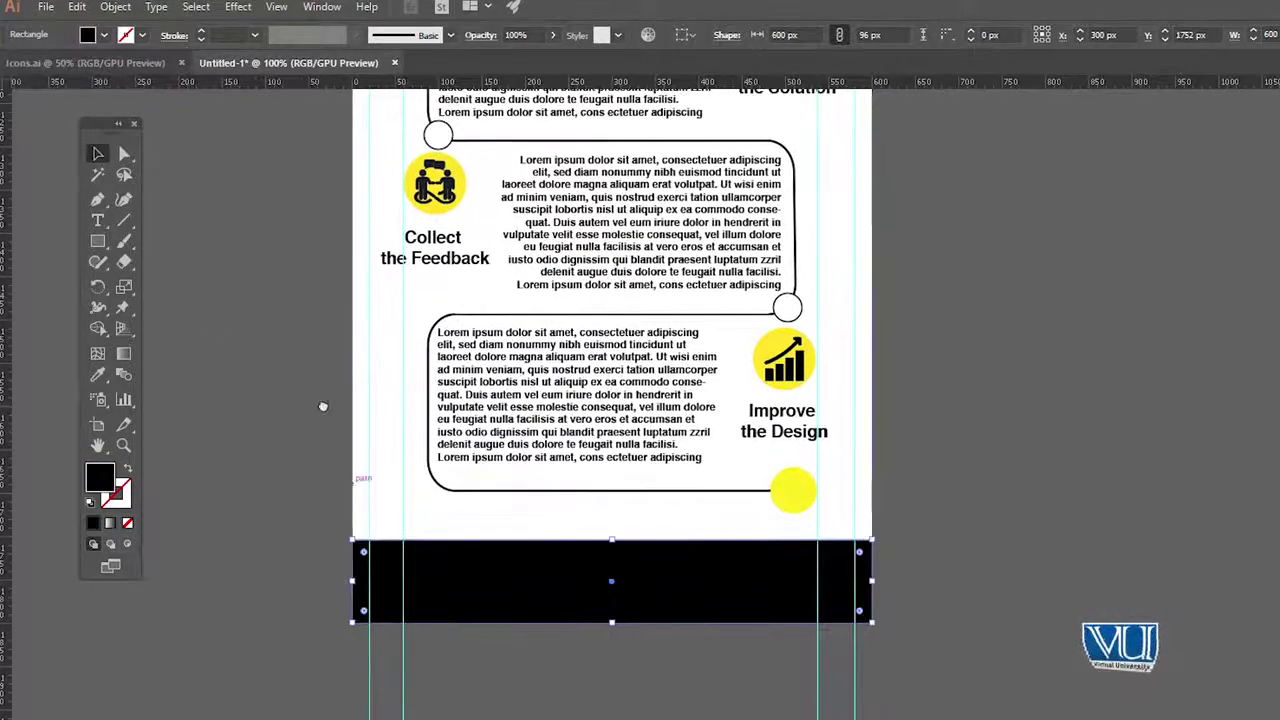
pyautogui.press('t')
pyautogui.click(469, 584)
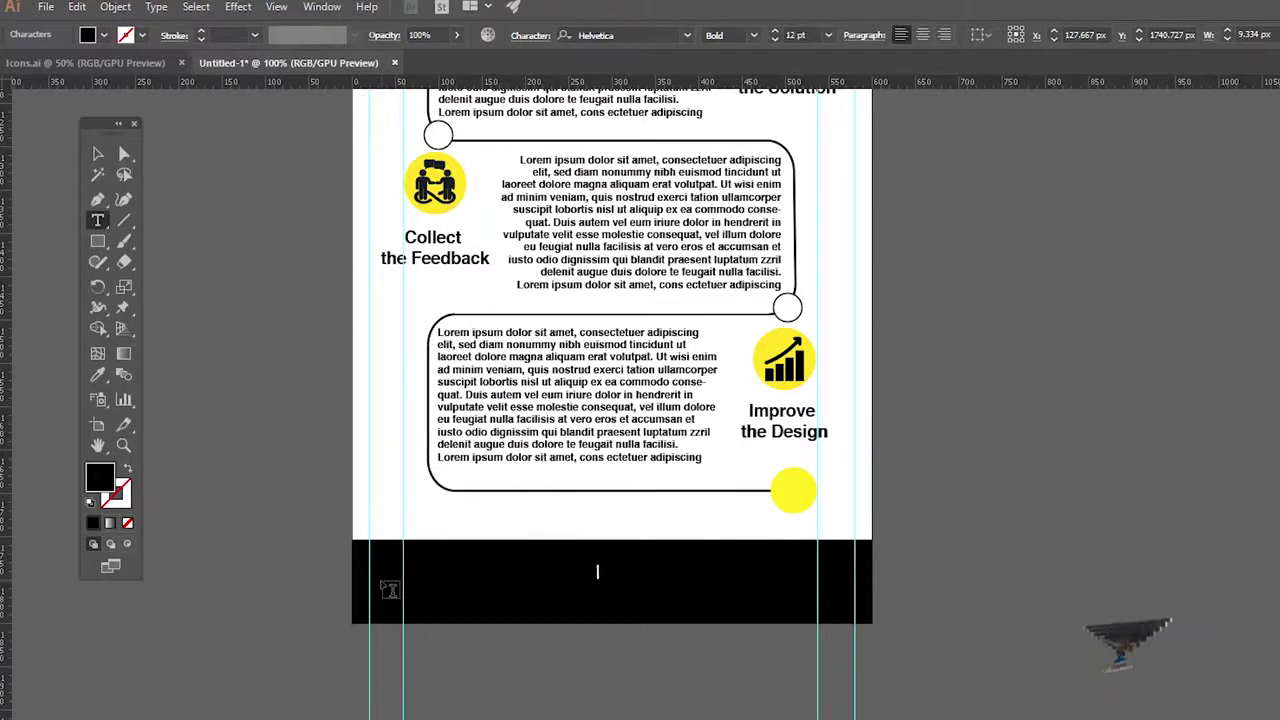
pyautogui.press('Escape')
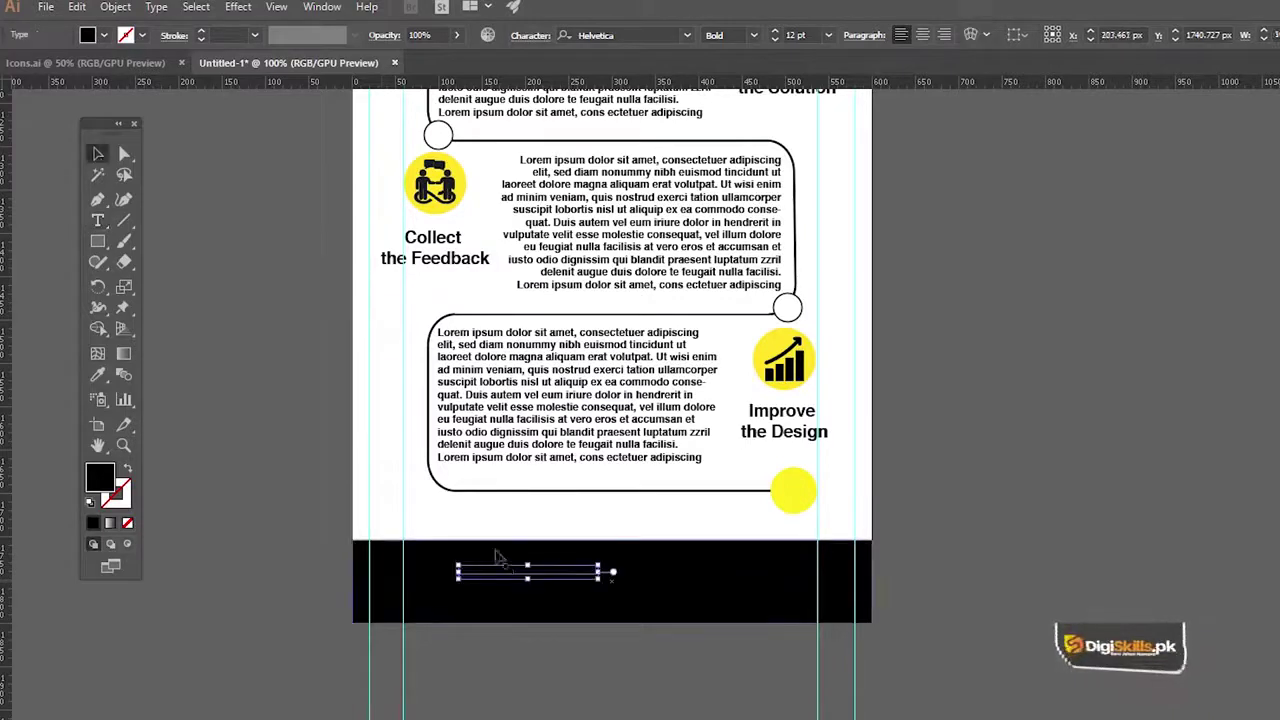
pyautogui.rightClick(512, 570)
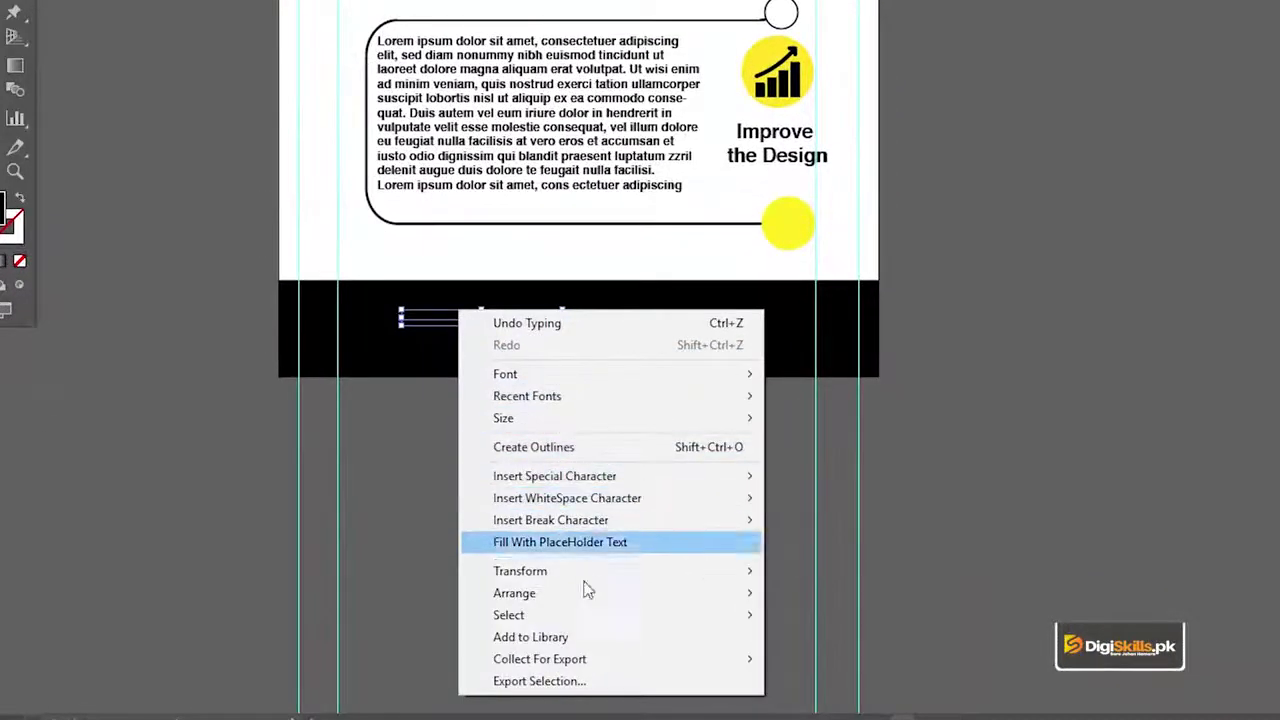
pyautogui.click(826, 593)
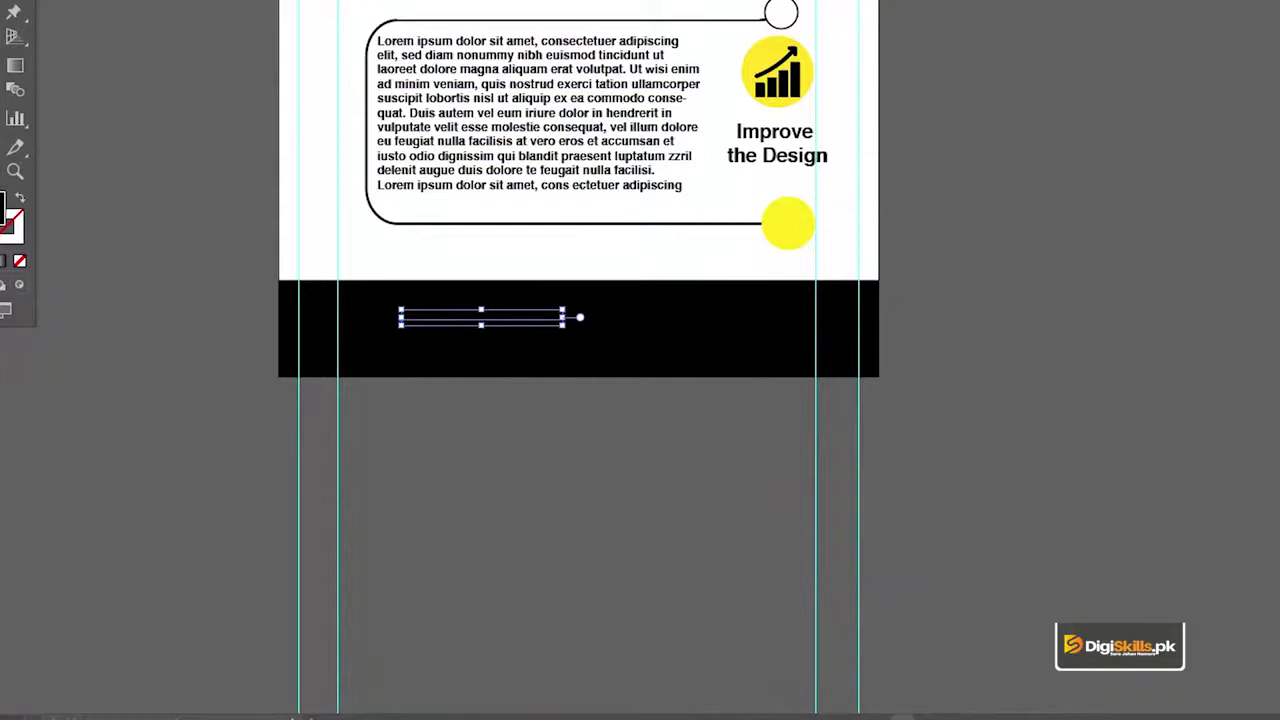
pyautogui.click(120, 47)
pyautogui.click(37, 80)
pyautogui.click(235, 108)
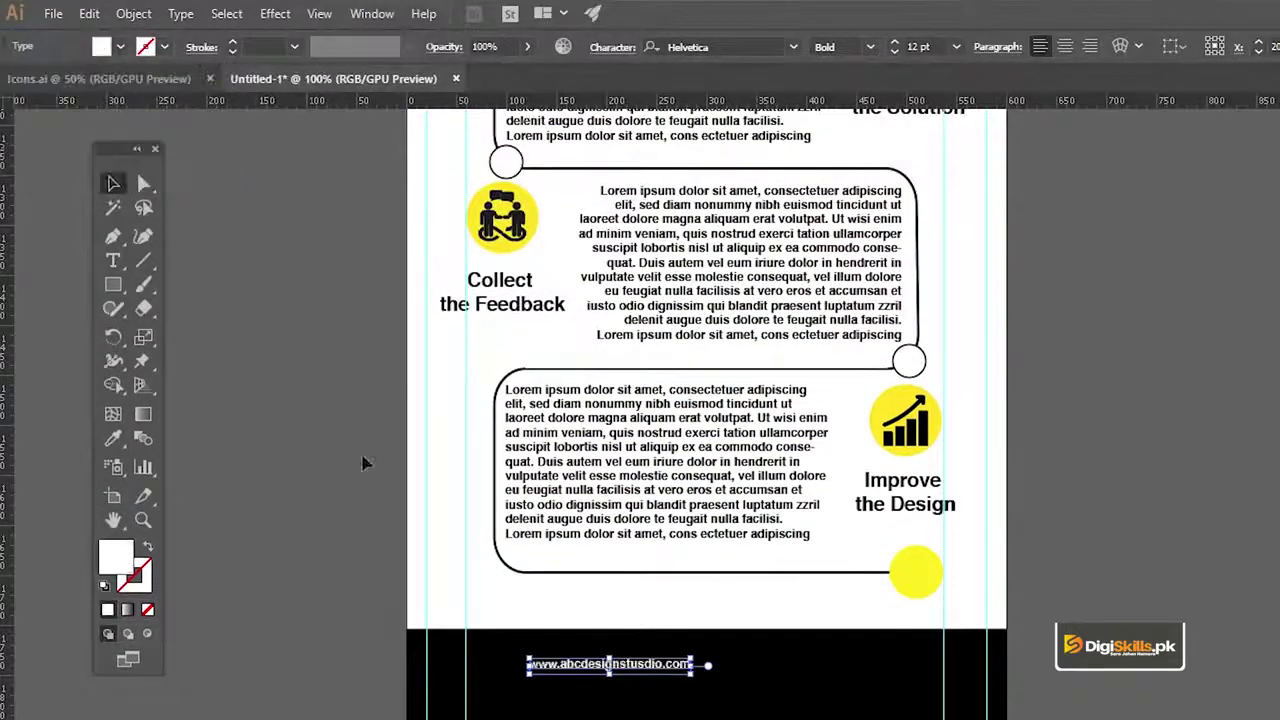
pyautogui.press('z')
pyautogui.click(677, 697)
pyautogui.click(677, 697)
pyautogui.press('v')
pyautogui.moveTo(831, 383); pyautogui.dragTo(716, 521)
pyautogui.press('z')
pyautogui.click(769, 540)
pyautogui.press('v')
pyautogui.moveTo(826, 523); pyautogui.dragTo(737, 546)
pyautogui.moveTo(650, 580); pyautogui.dragTo(749, 607)
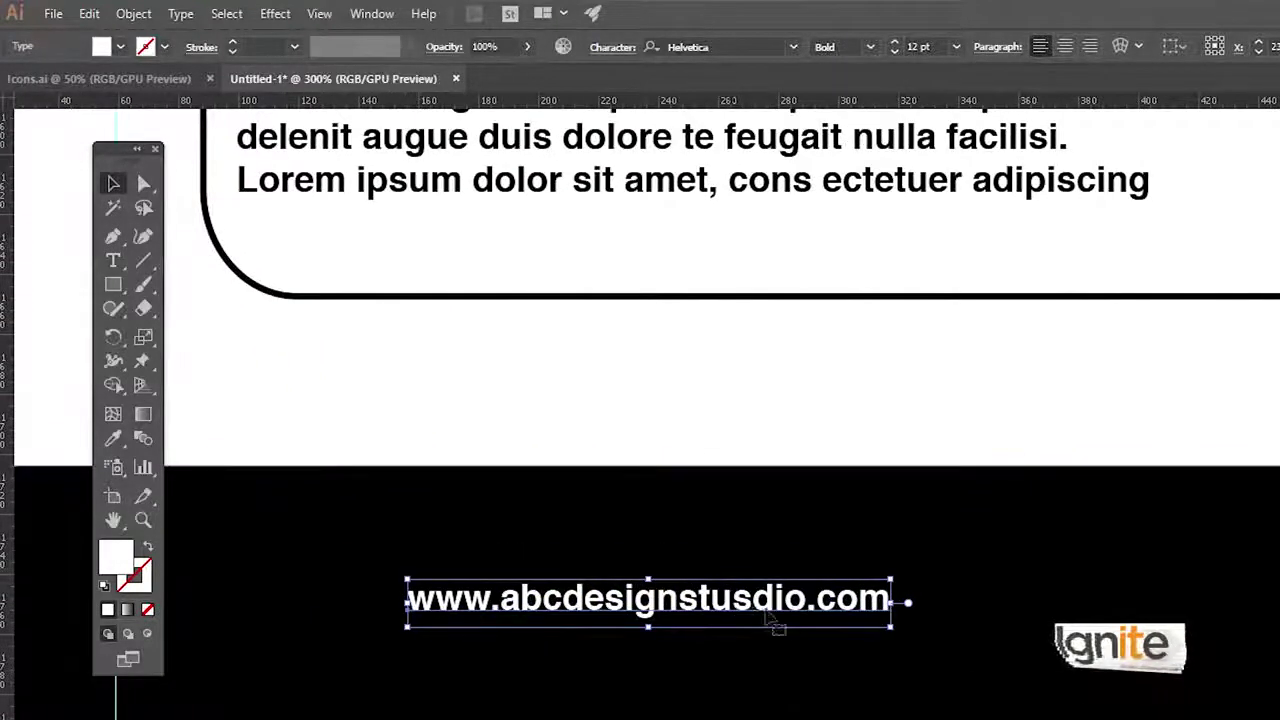
pyautogui.doubleClick(755, 606)
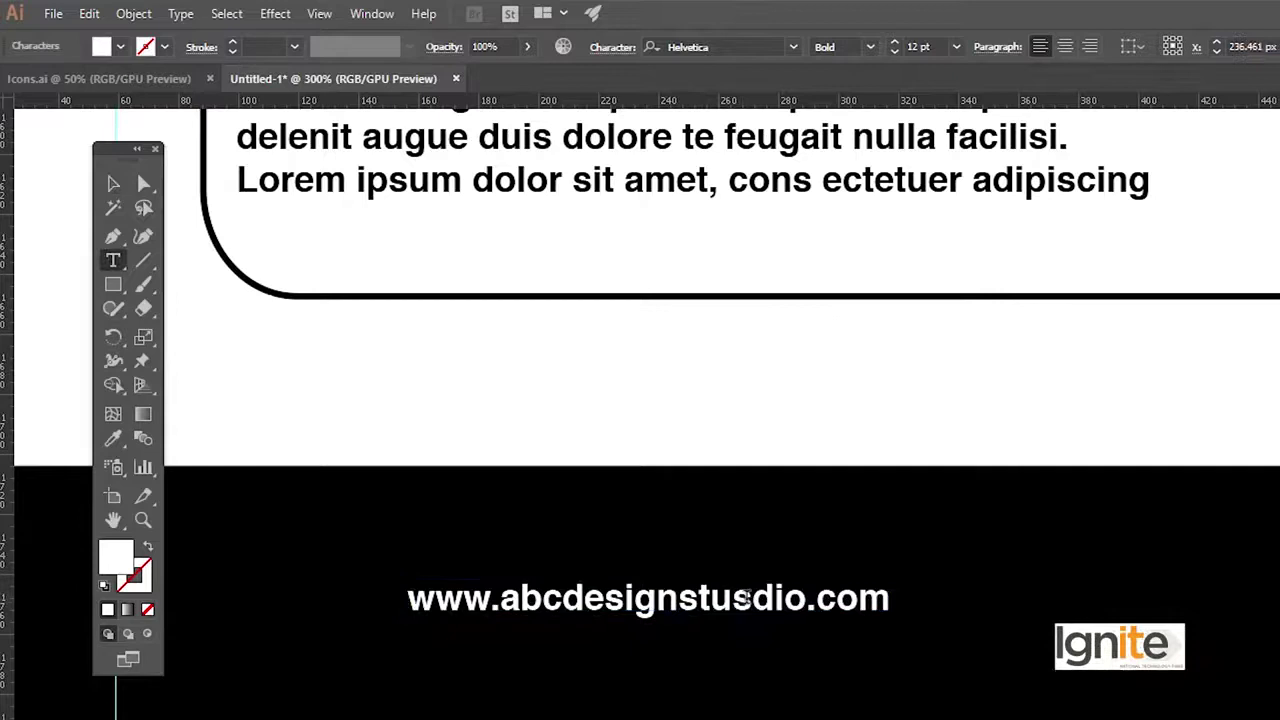
pyautogui.press('BackSpace')
# Try a tracking of 400 on the whole footer website address.
pyautogui.hotkey('ctrl', 'a')
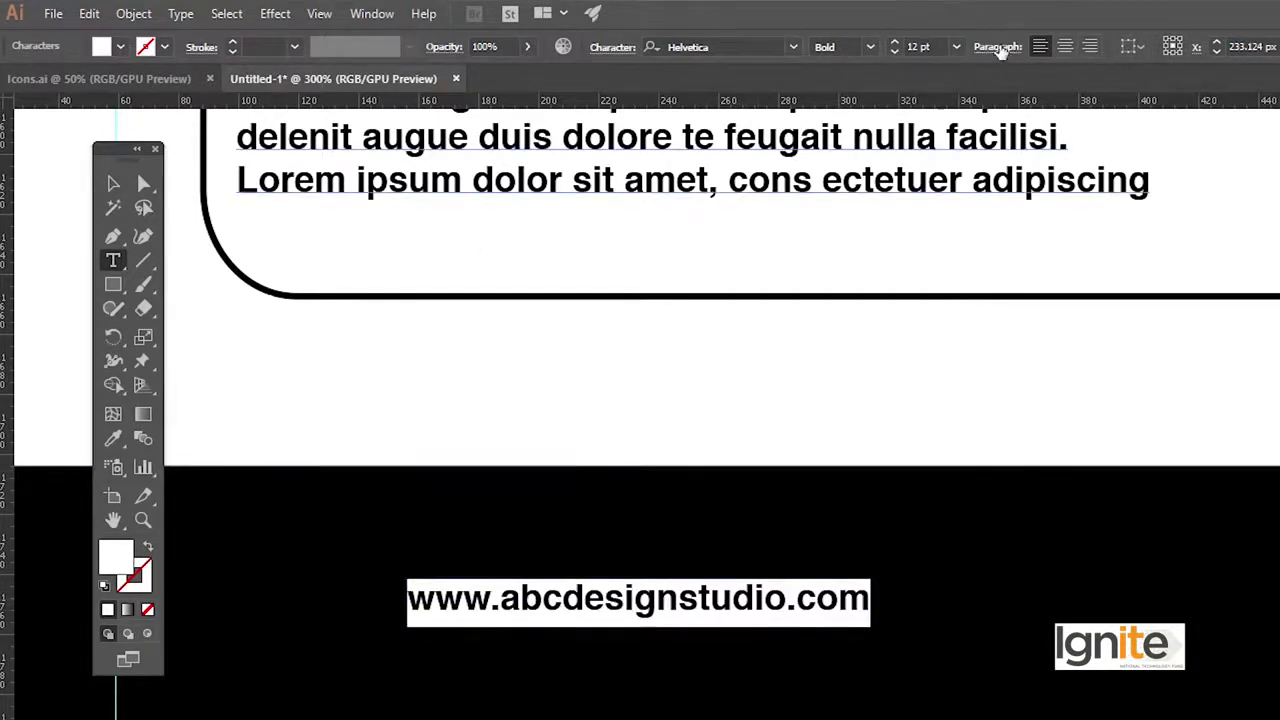
pyautogui.click(614, 47)
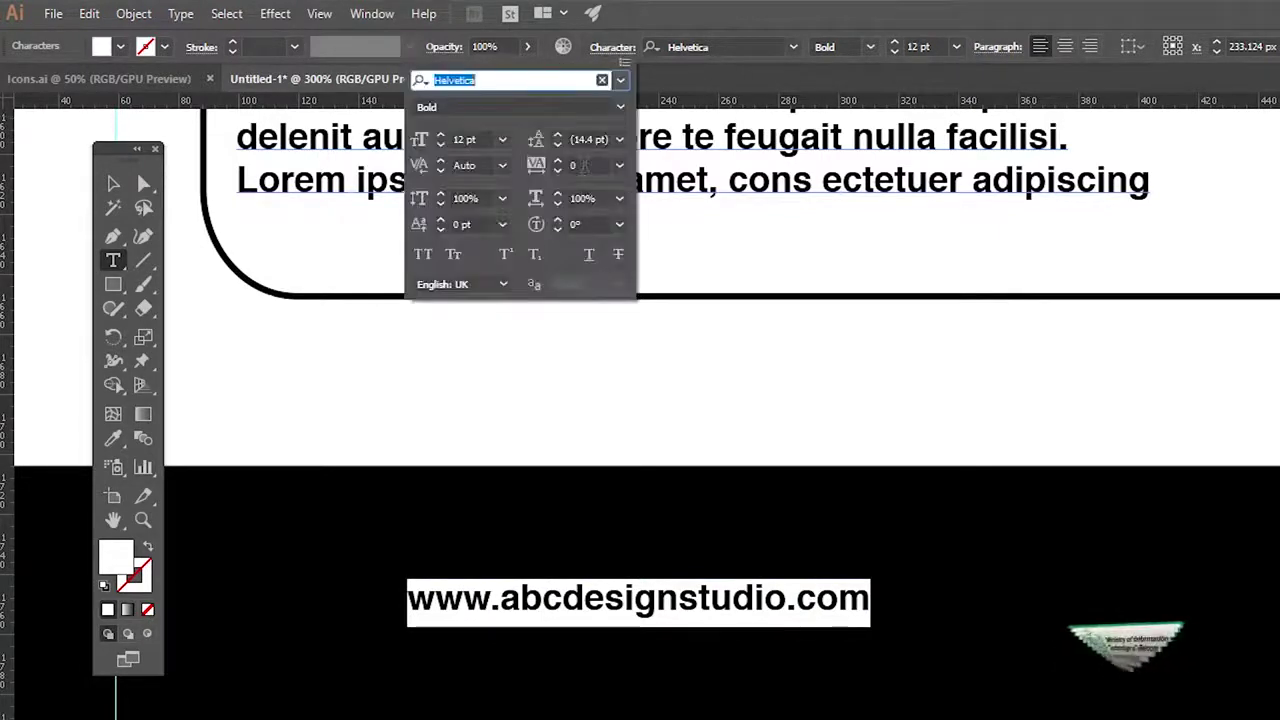
pyautogui.click(578, 165)
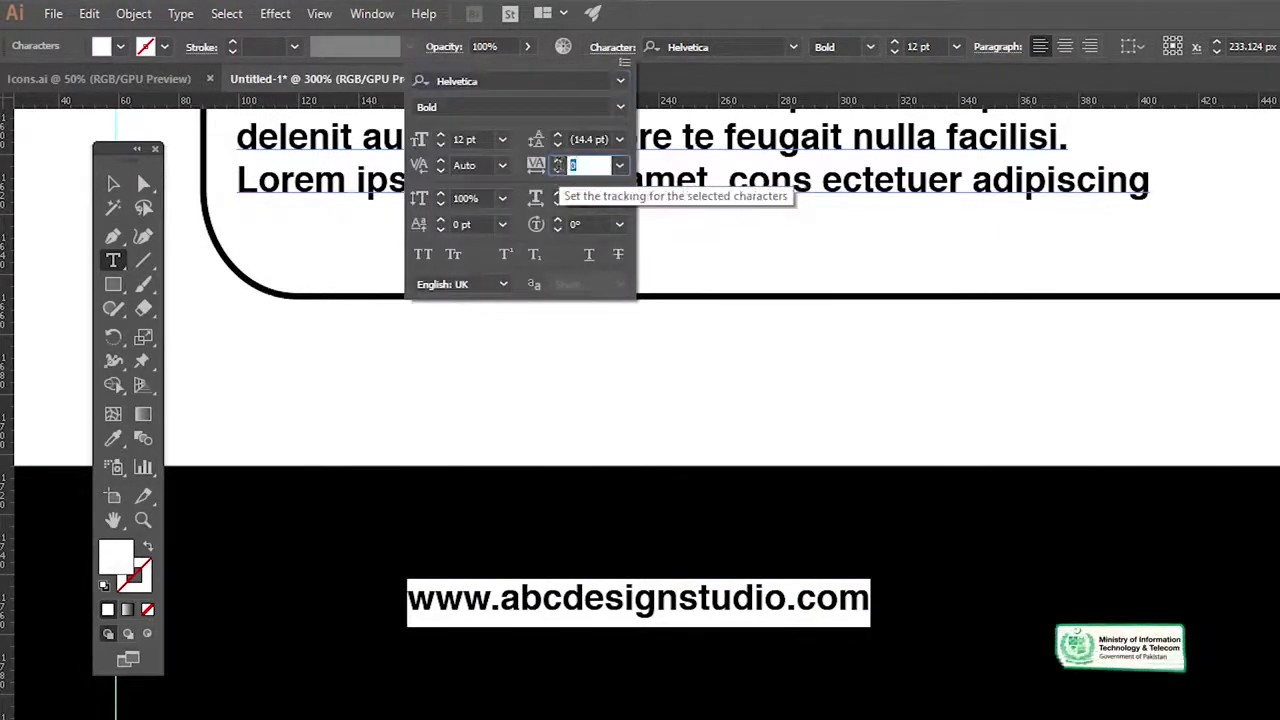
pyautogui.write('400')
pyautogui.press('Return')
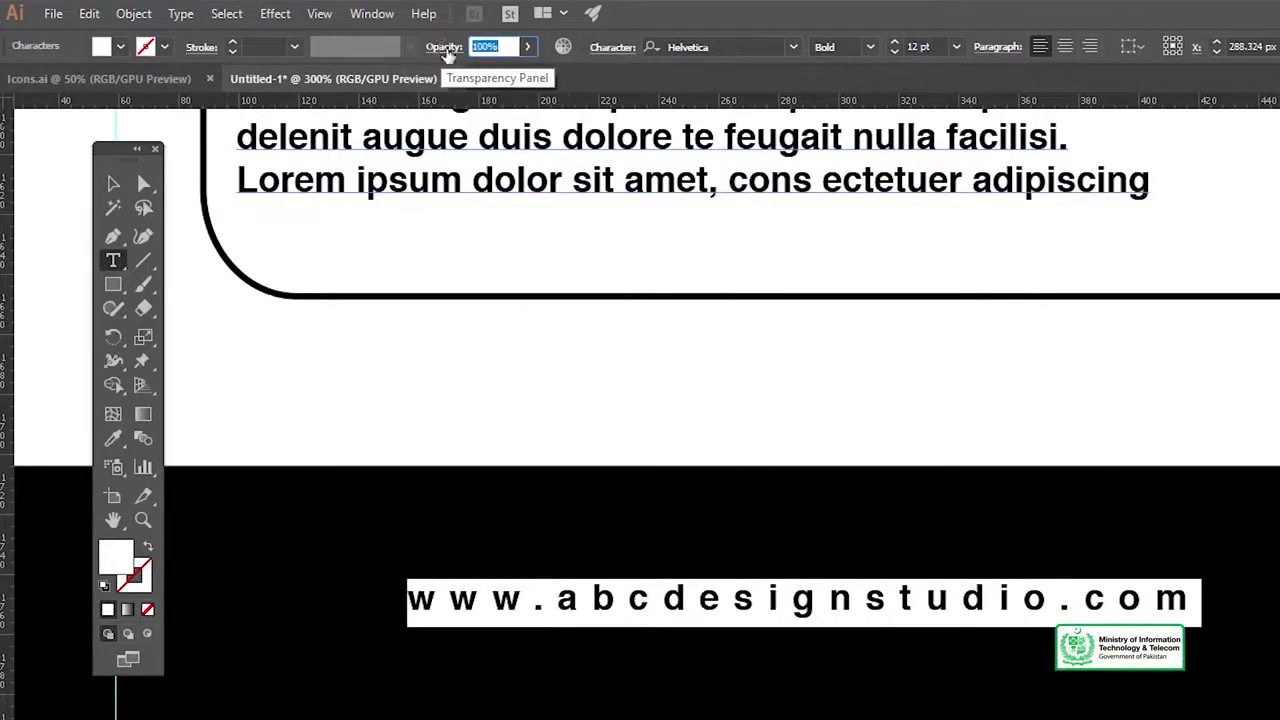
# Set the tracking of the footer website address to 600 and finish editing the text.
pyautogui.click(606, 50)
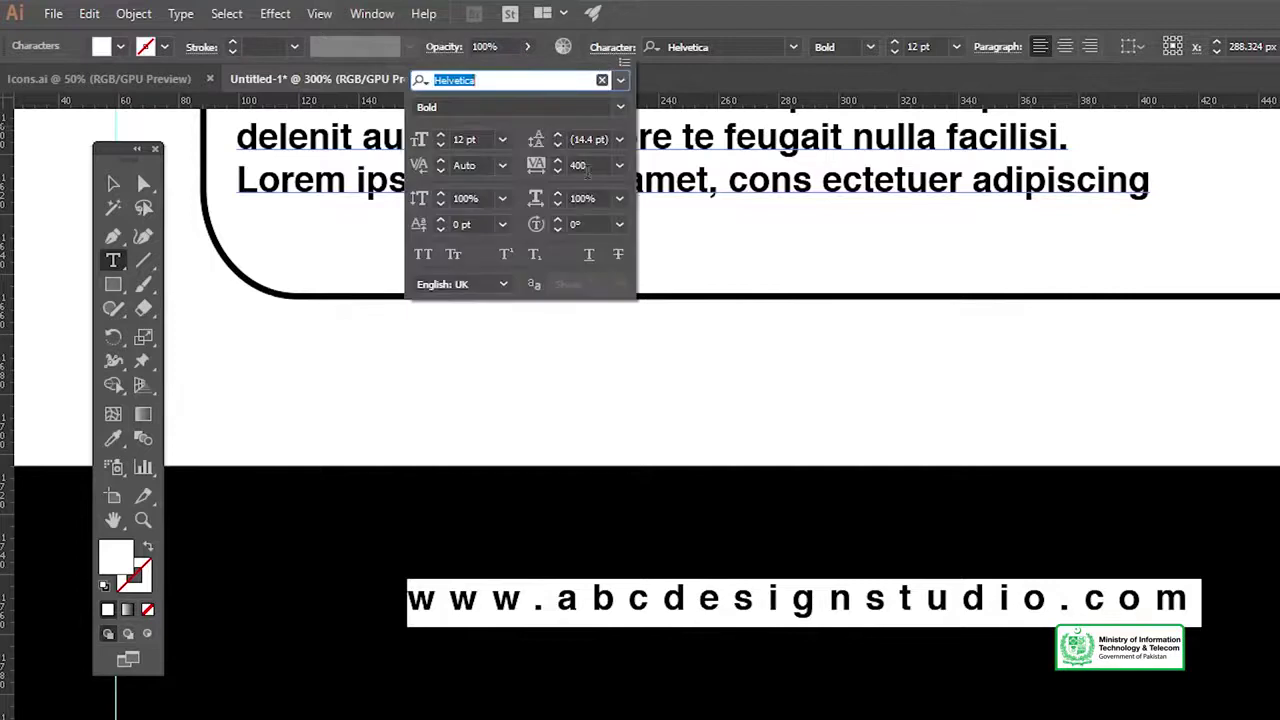
pyautogui.click(580, 165)
pyautogui.write('600')
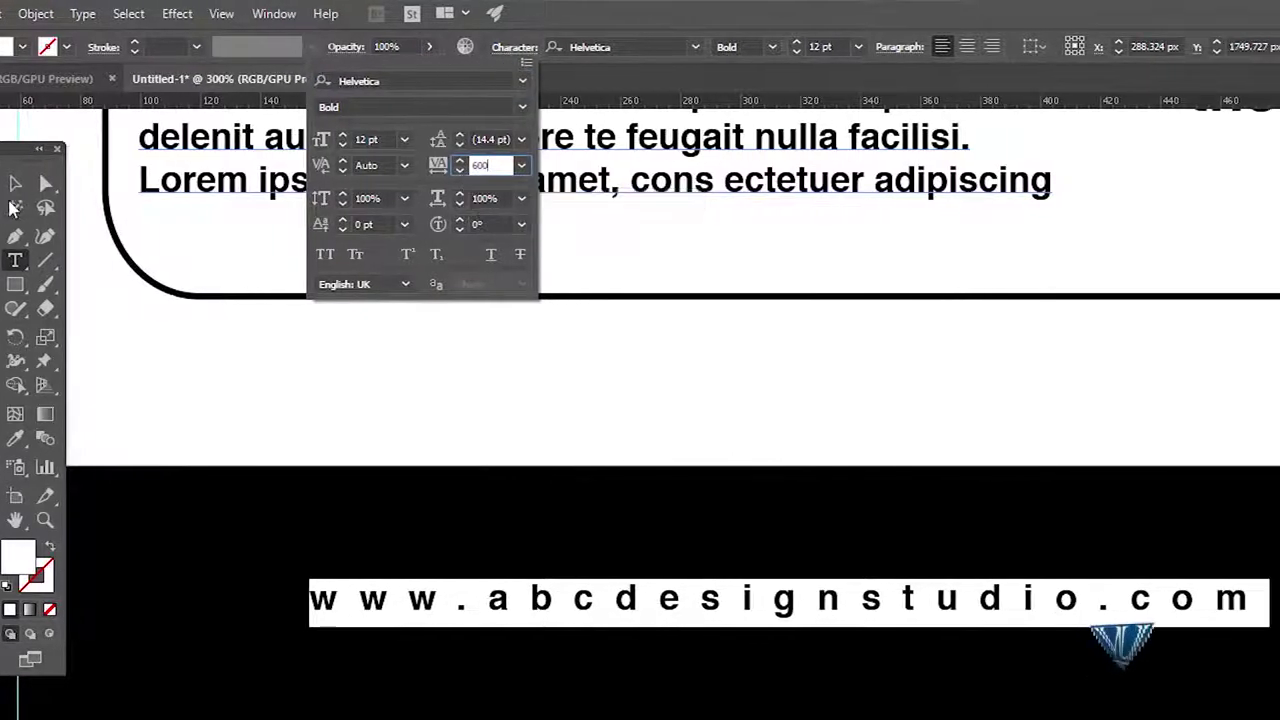
pyautogui.click(11, 188)
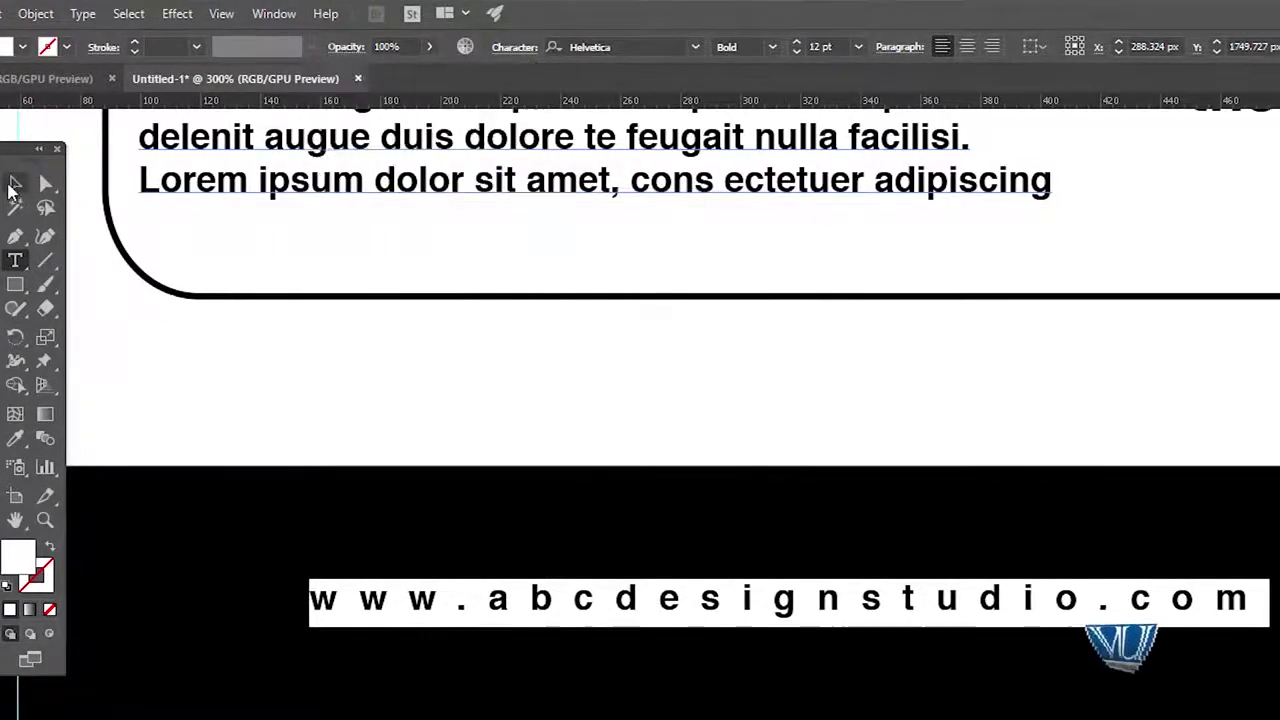
pyautogui.click(15, 188)
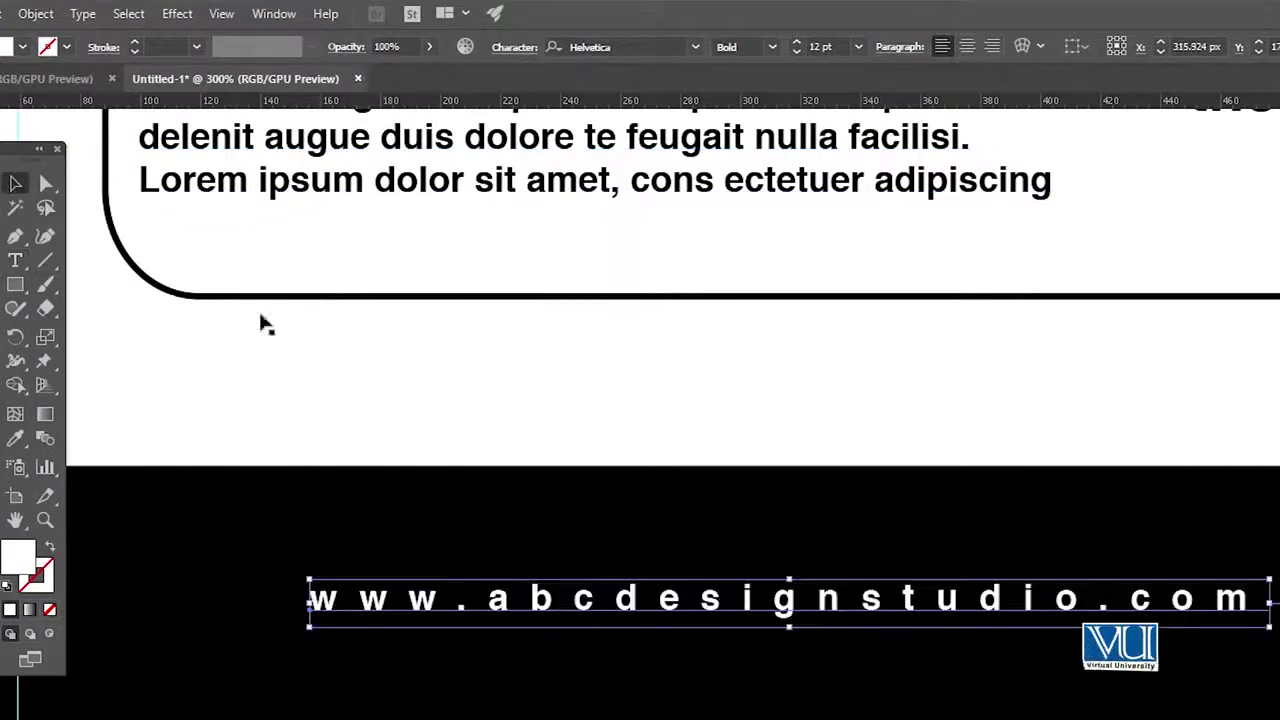
# Centre the website address horizontally and vertically on the black footer bar.
pyautogui.click(438, 510)
pyautogui.click(469, 484)
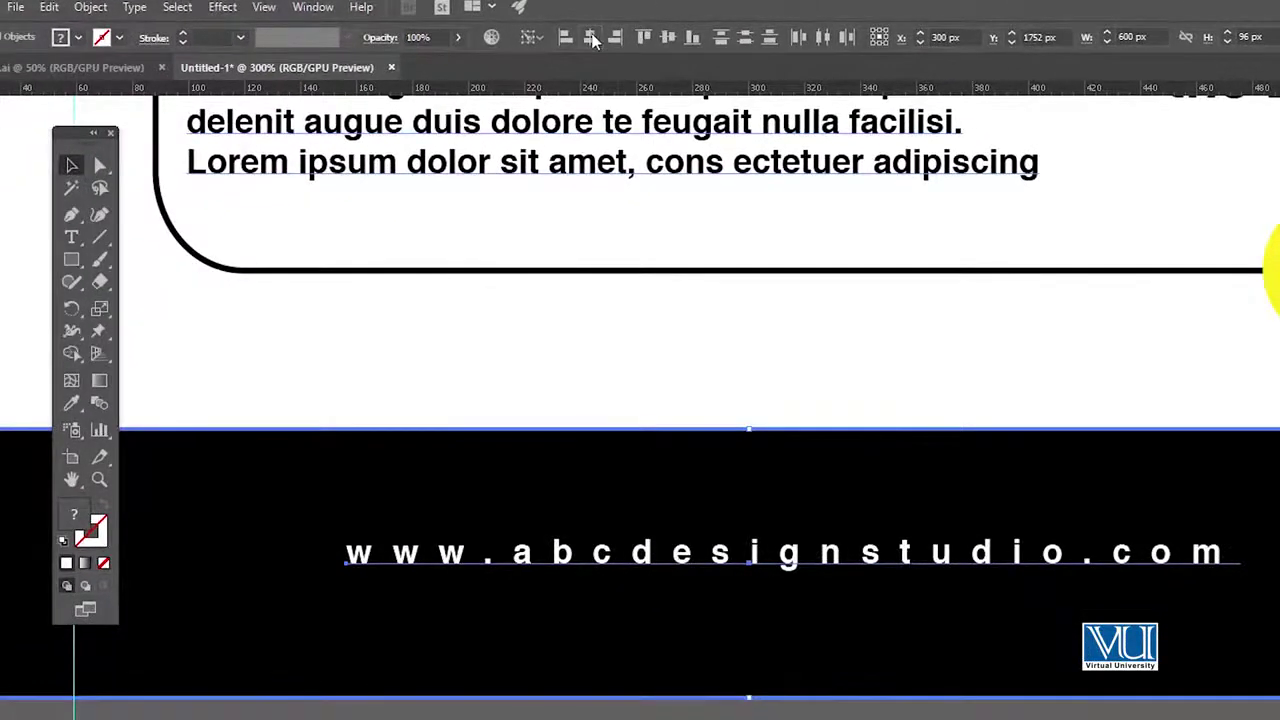
pyautogui.click(591, 38)
pyautogui.click(669, 38)
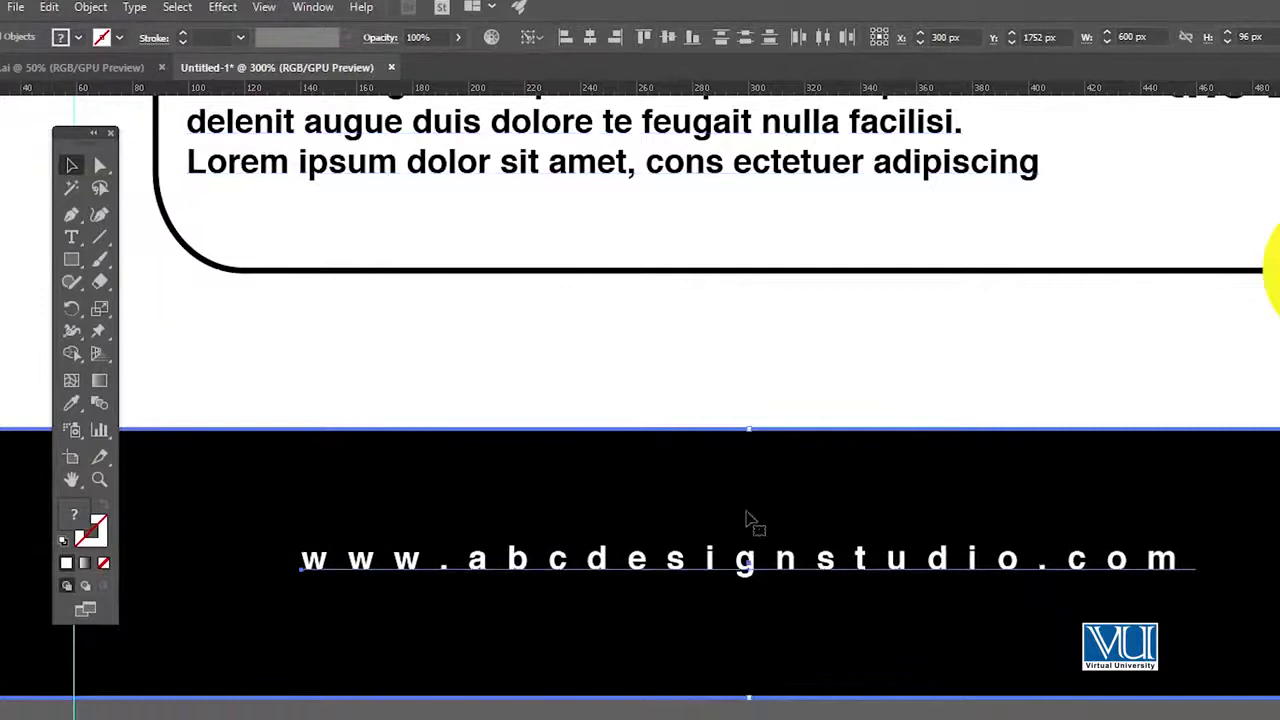
# Deselect everything and review the overall layout of the whole infographic from the title header to the footer.
pyautogui.press('z')
pyautogui.keyDown('alt'); pyautogui.click(716, 447); pyautogui.keyUp('alt')
pyautogui.keyDown('alt'); pyautogui.click(716, 447); pyautogui.keyUp('alt')
pyautogui.keyDown('alt'); pyautogui.click(774, 437); pyautogui.keyUp('alt')
pyautogui.keyDown('alt'); pyautogui.click(774, 437); pyautogui.keyUp('alt')
pyautogui.keyDown('alt'); pyautogui.click(774, 437); pyautogui.keyUp('alt')
pyautogui.press('v')
pyautogui.moveTo(785, 262); pyautogui.dragTo(794, 443)
pyautogui.click(949, 369)
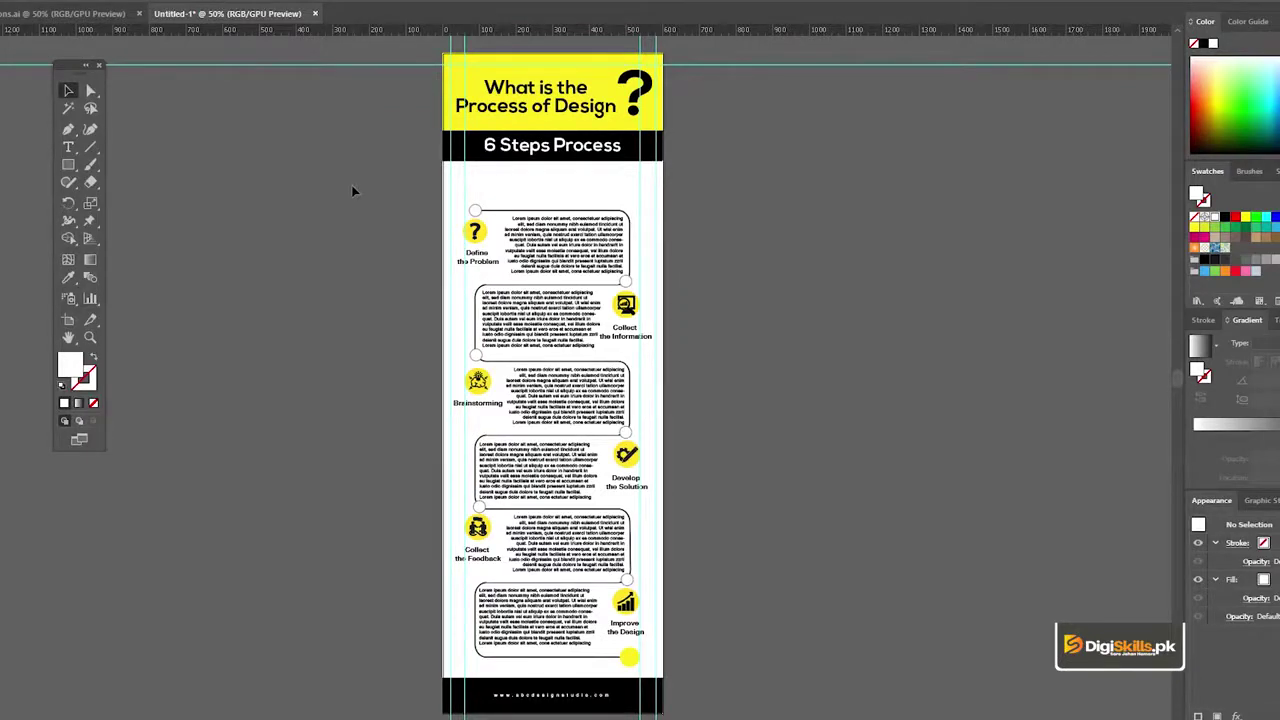
# Open the Save for Web (Legacy) export and dismiss the notice about exporting to multiple scale factors.
pyautogui.click(28, 6)
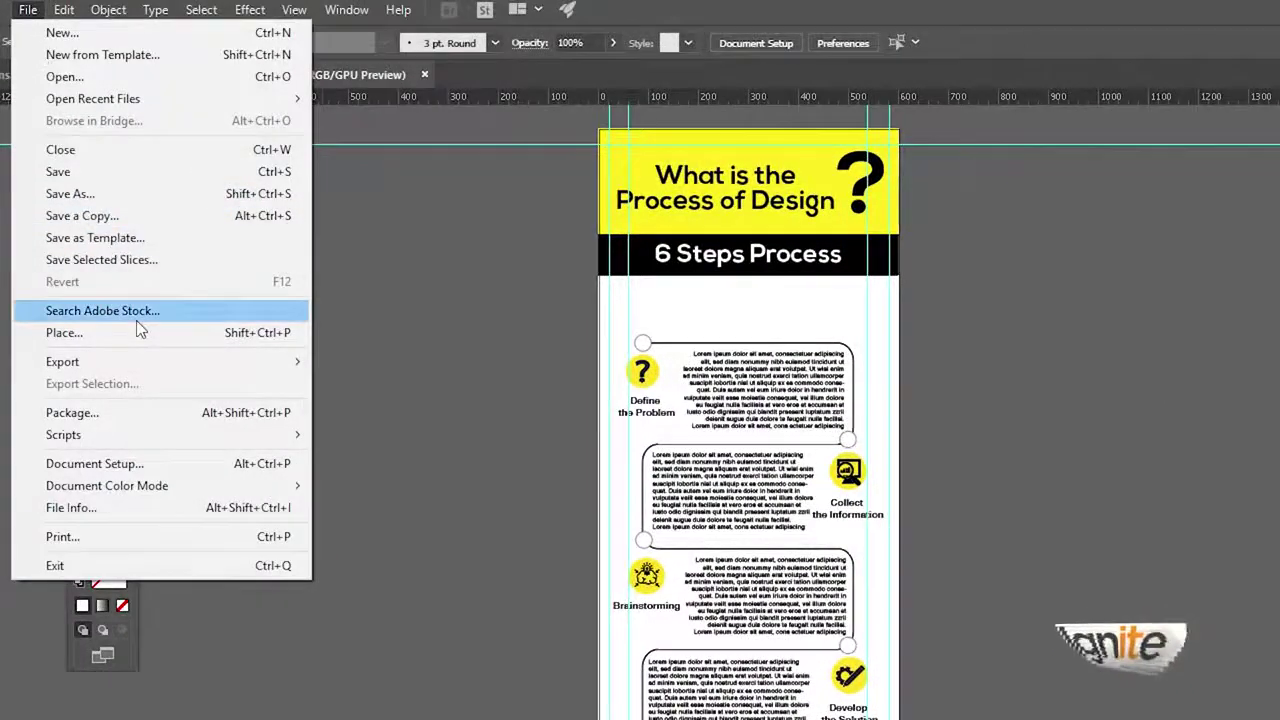
pyautogui.moveTo(190, 361)
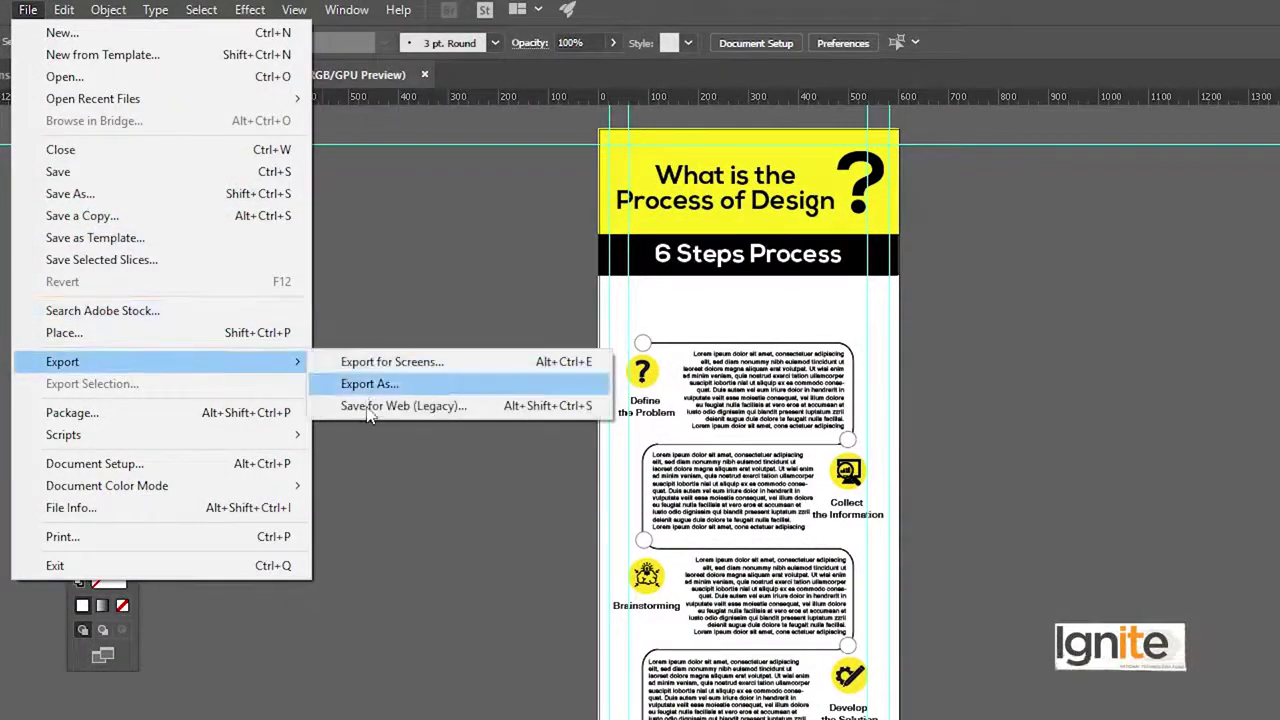
pyautogui.click(403, 405)
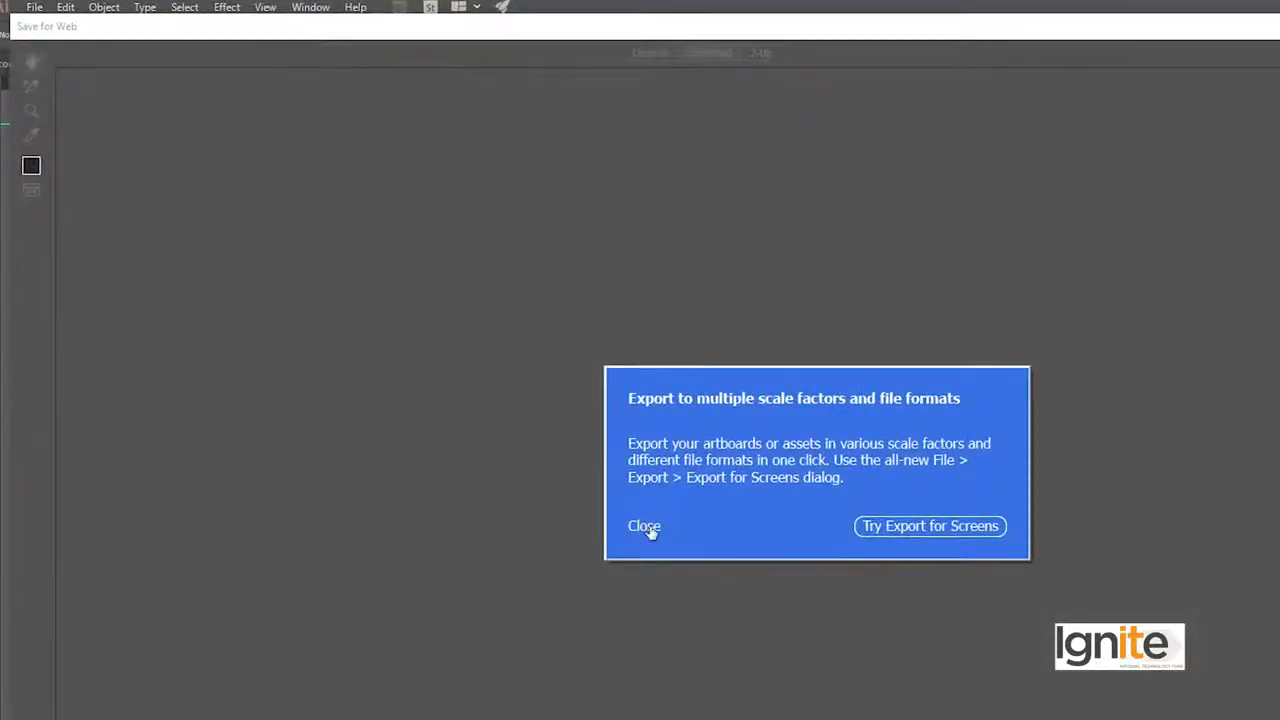
pyautogui.click(645, 527)
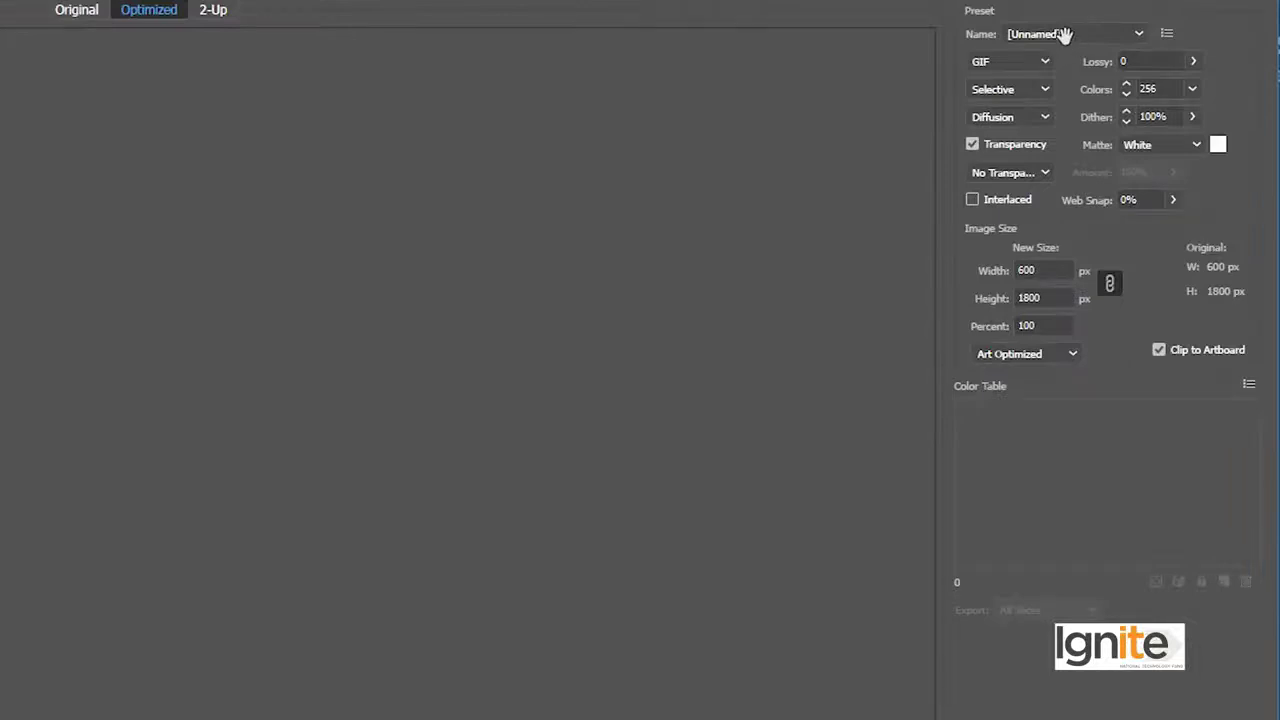
# Apply the JPEG High preset to the web export and raise the compression quality to Maximum.
pyautogui.click(1063, 35)
pyautogui.click(1053, 215)
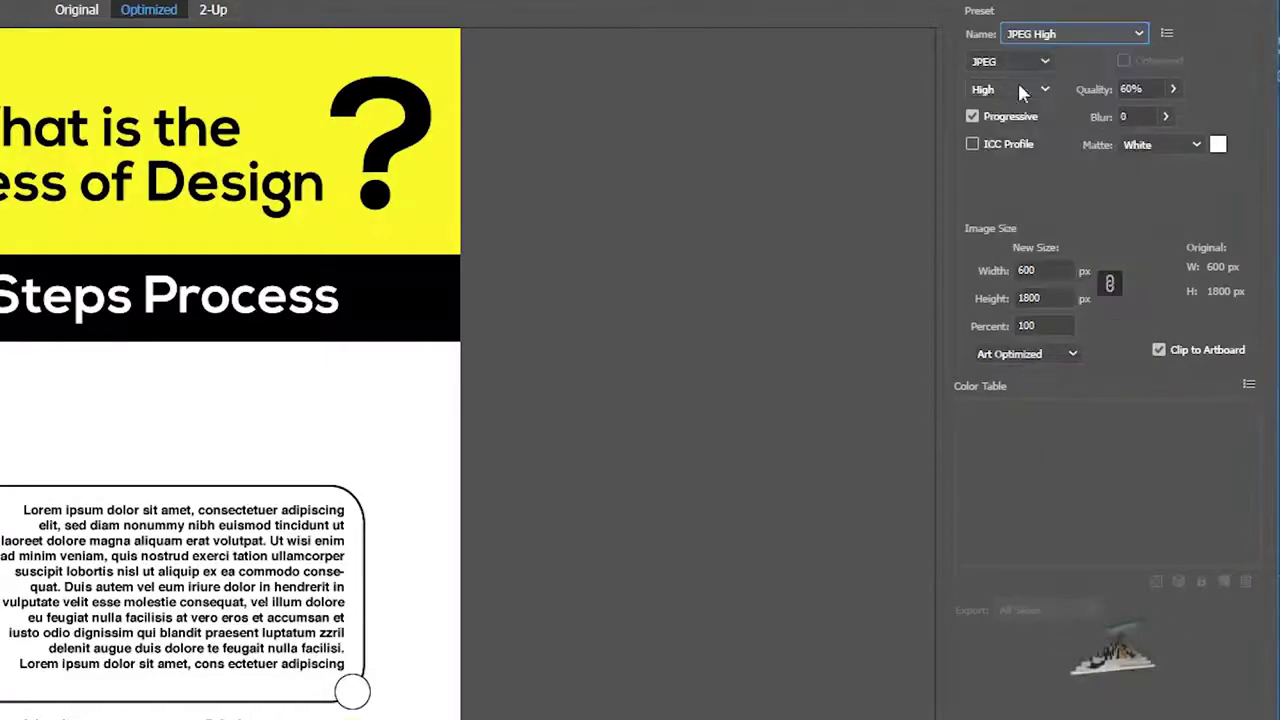
pyautogui.click(1006, 92)
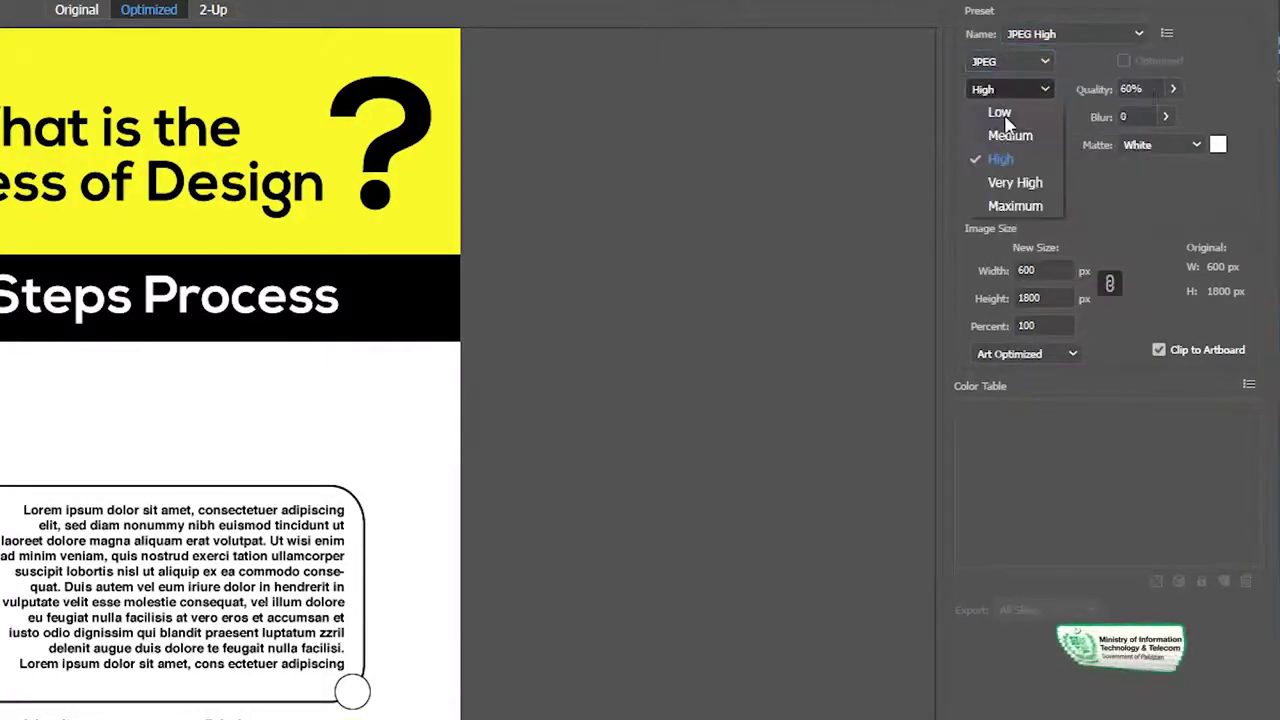
pyautogui.click(1016, 206)
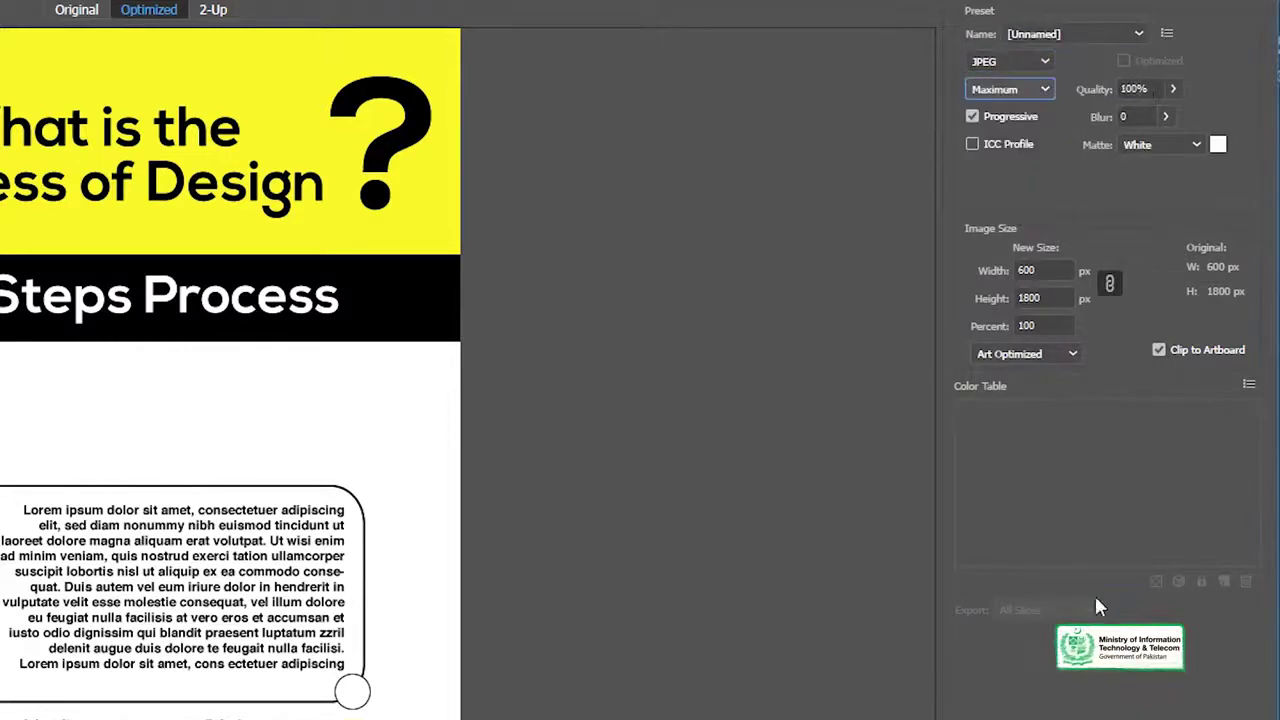
# Save the optimized image in the Documents folder under the file name "Infoigraphiic".
pyautogui.click(1009, 686)
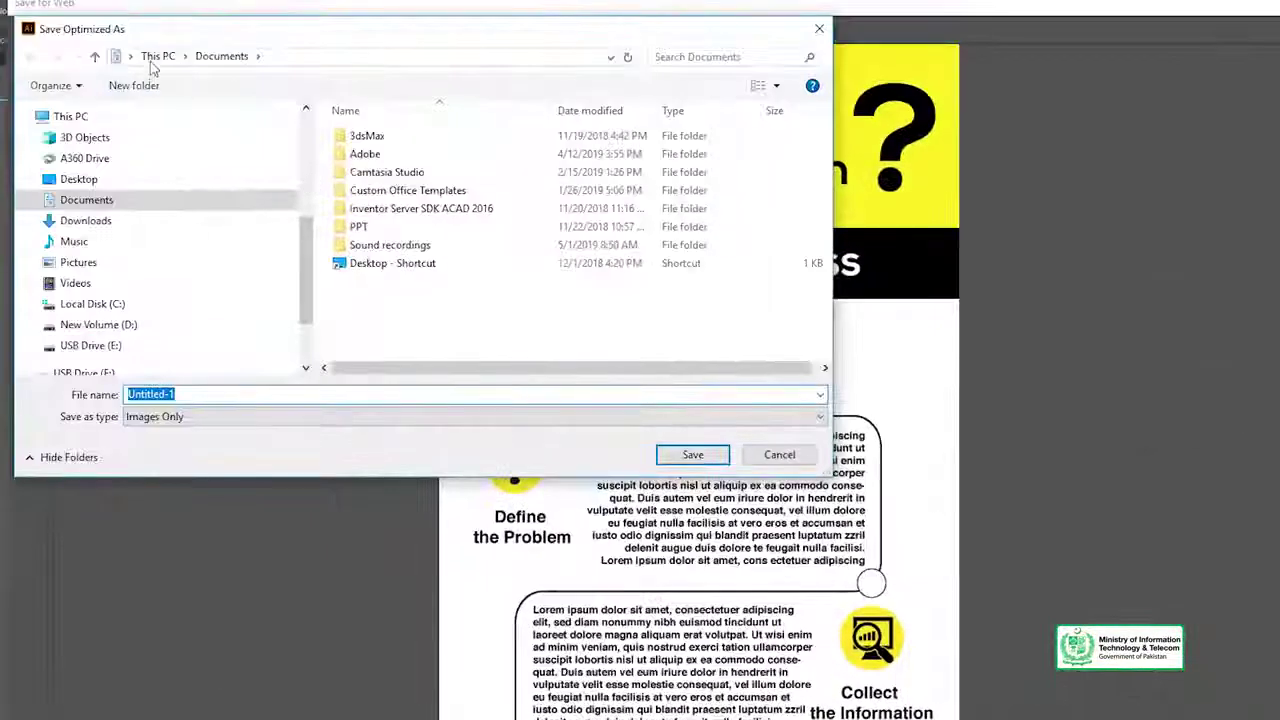
pyautogui.write('Infogra')
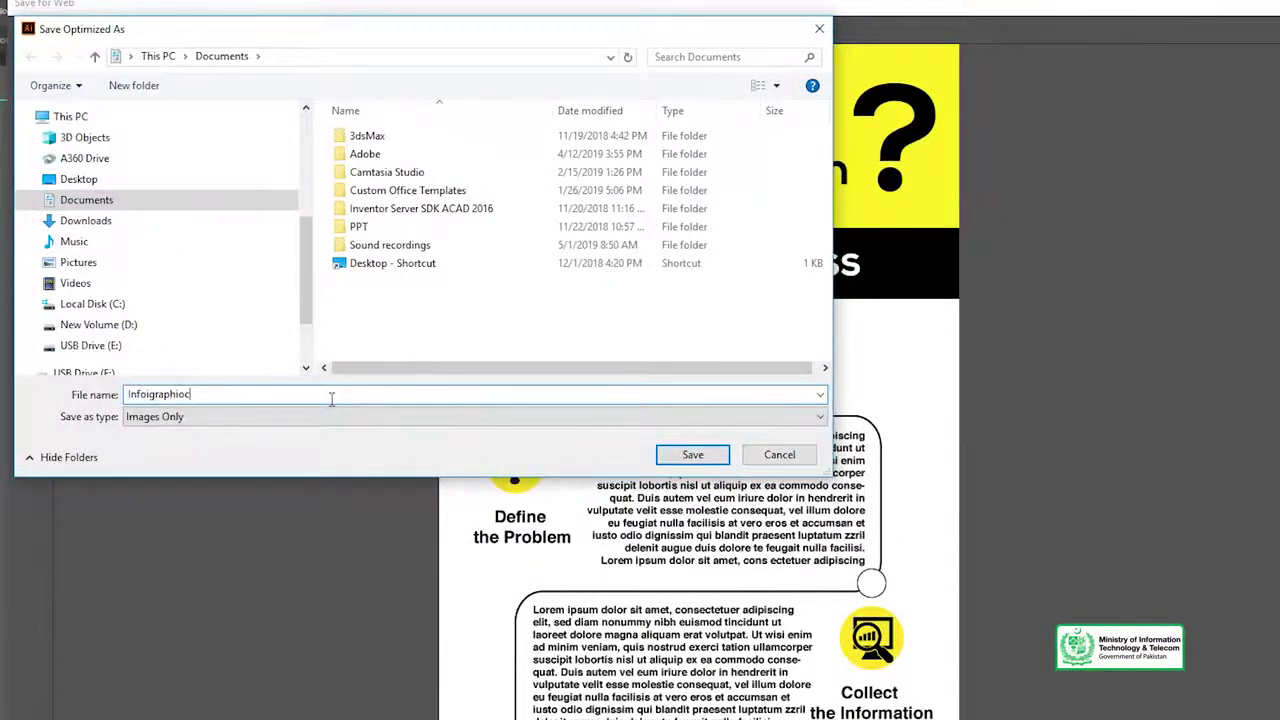
pyautogui.write('phioc')
pyautogui.press('BackSpace')
pyautogui.press('BackSpace')
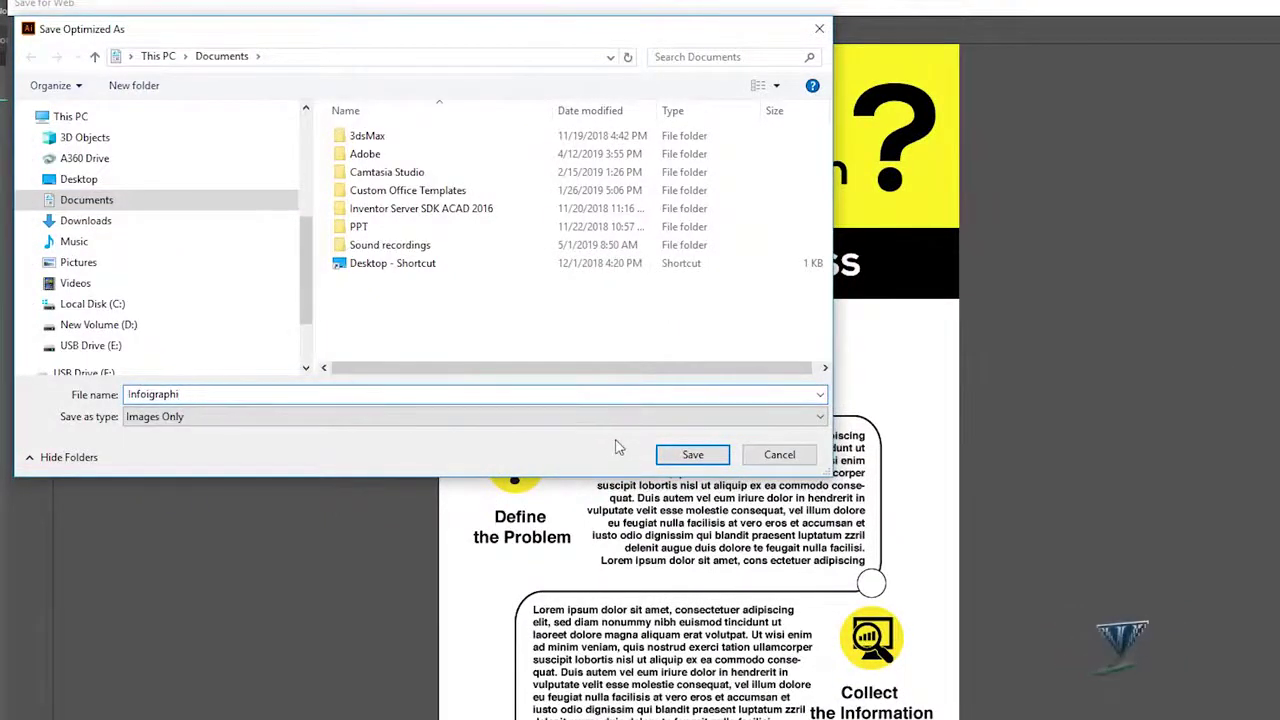
pyautogui.write('c')
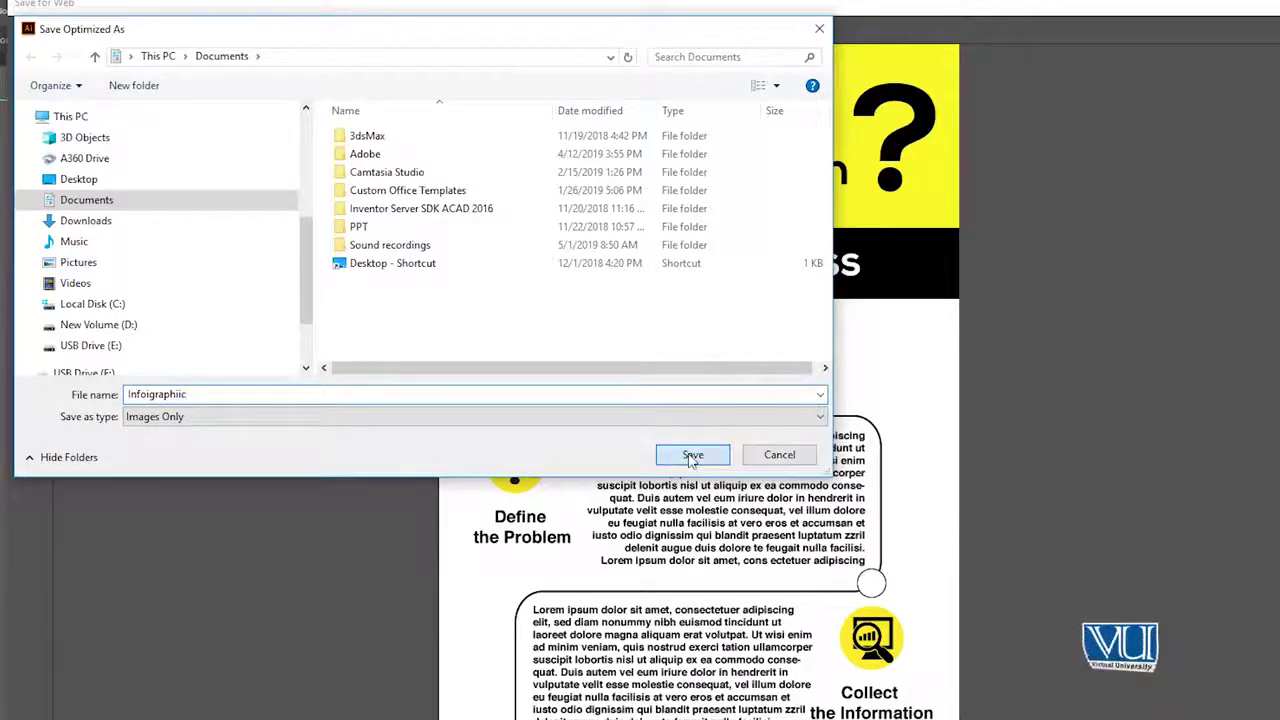
pyautogui.click(692, 455)
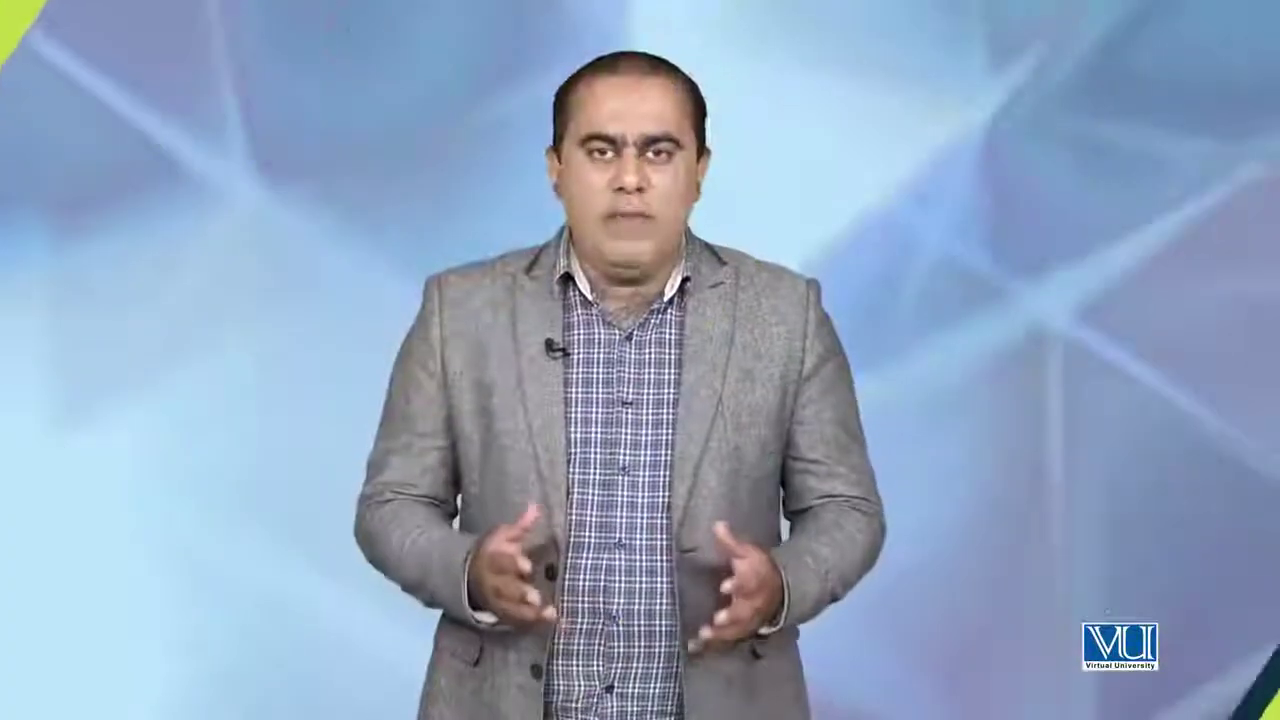